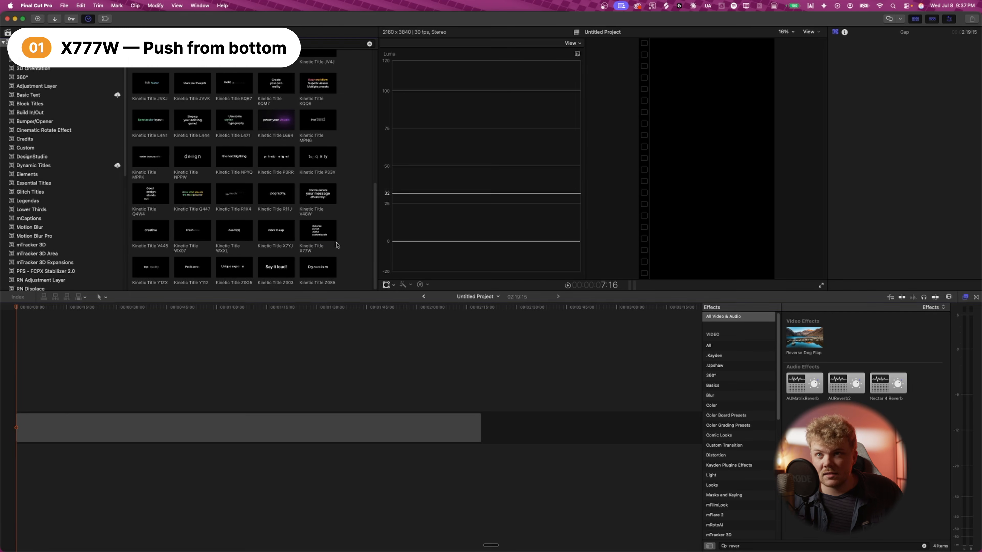
- Add the Kinetic Title X777W title at the start of the timeline and play it back
left_click(318, 230)
left_click_drag(318, 230, 13, 315)
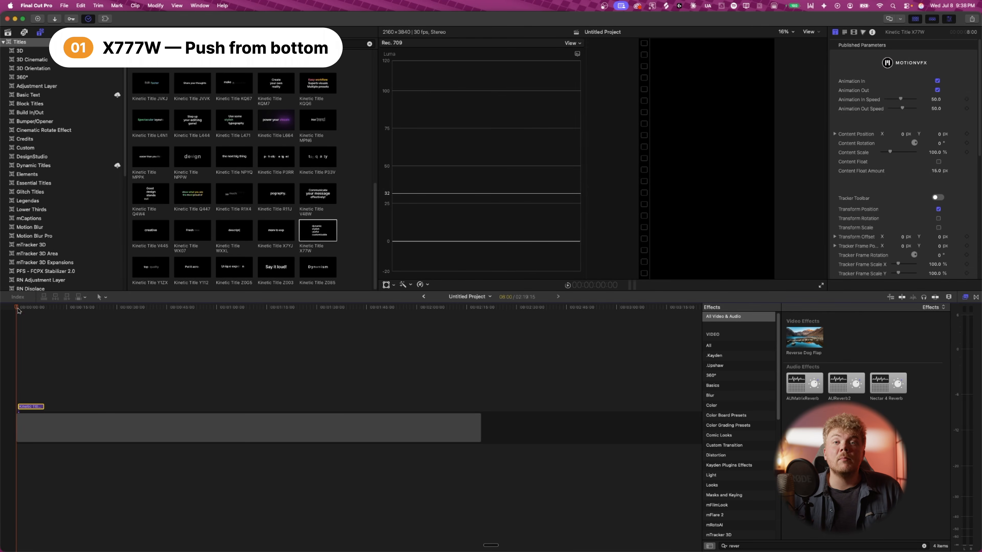
key("space")
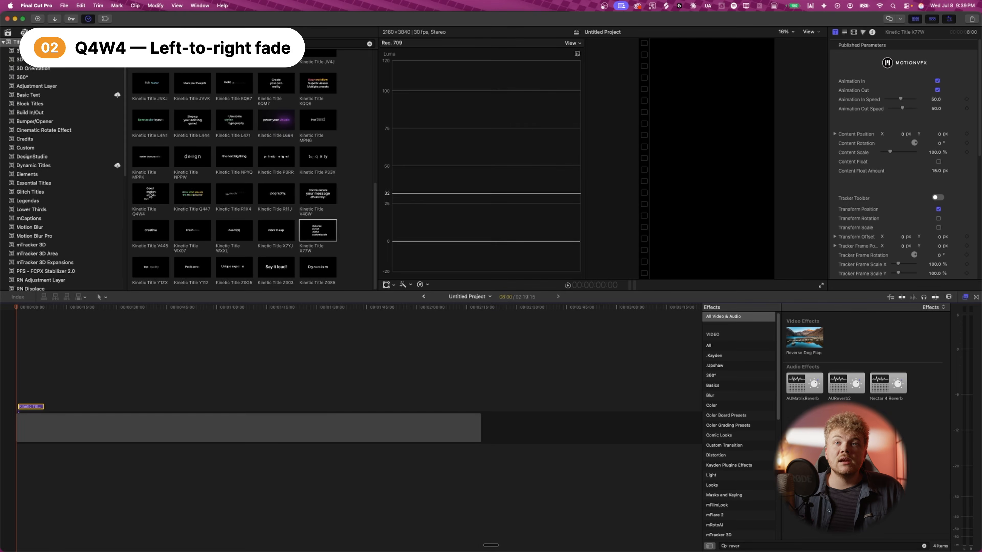
- Add the Kinetic Title Q4W4 title to the timeline right after the first title
left_click(154, 194)
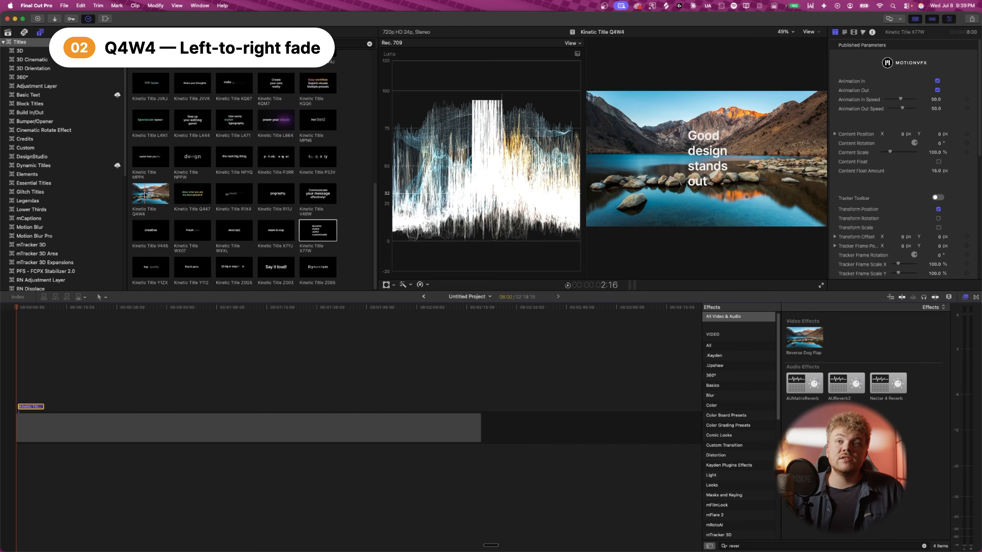
left_click_drag(153, 193, 73, 405)
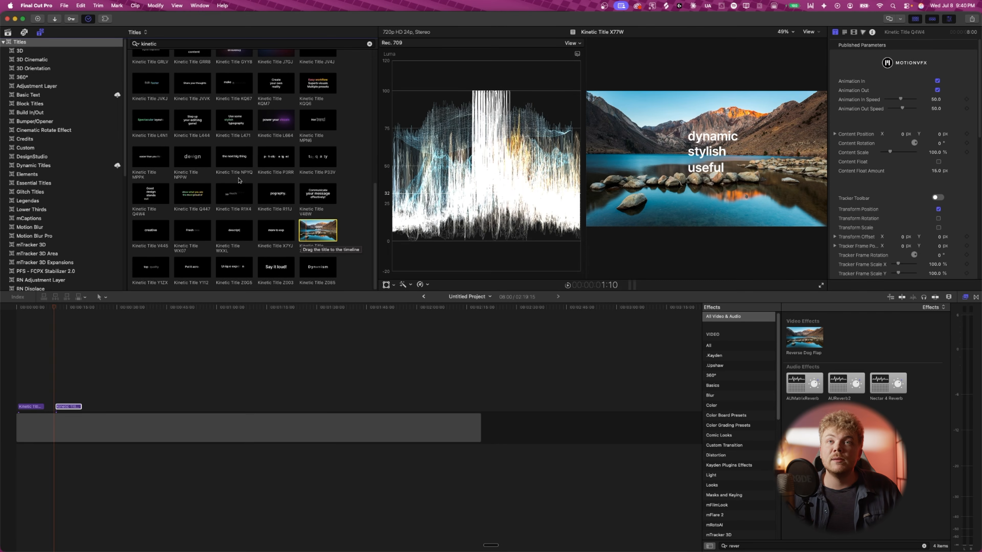
left_click(28, 95)
left_click_drag(151, 103, 122, 405)
left_click(122, 406)
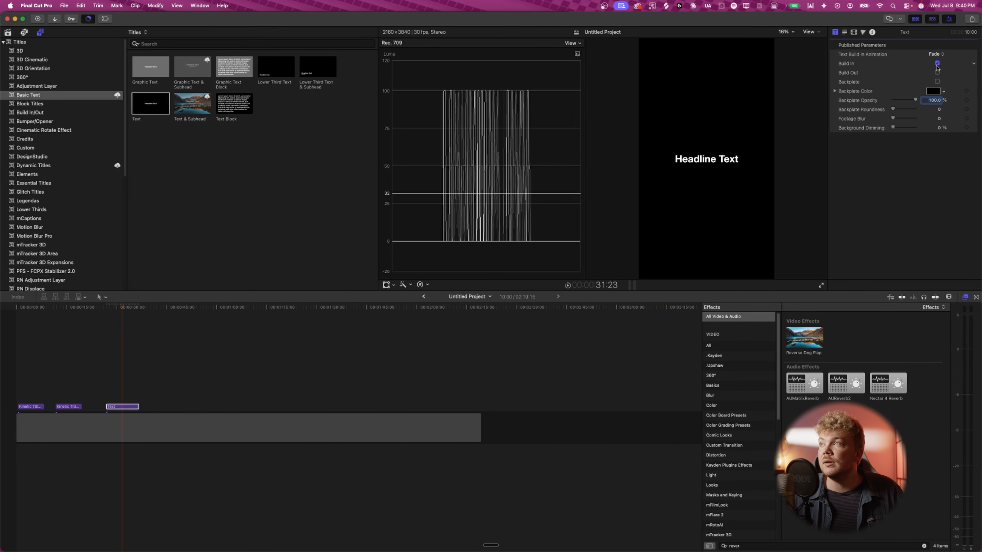
key("Delete")
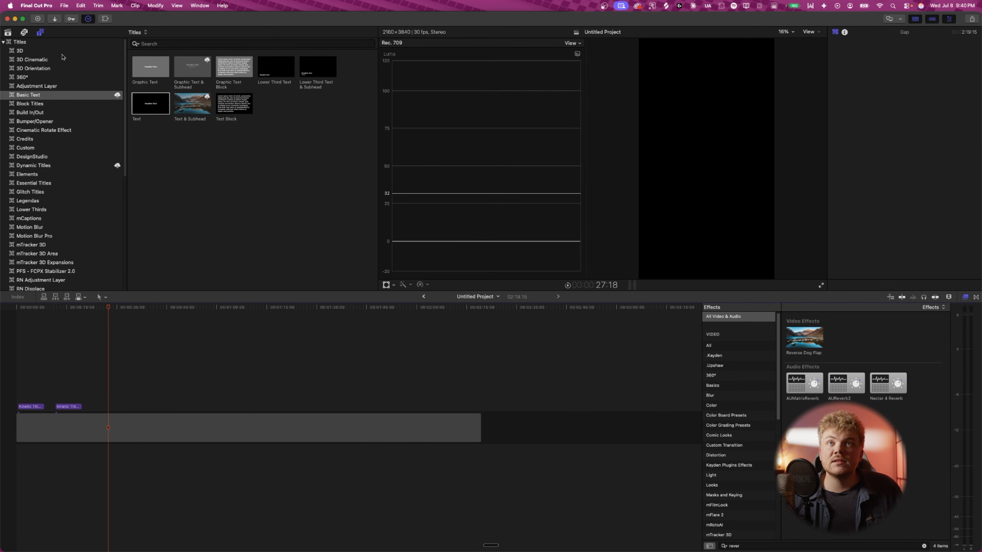
- Search the titles for kinetic, add Kinetic Title X777W after the other titles and open the inspector
left_click(44, 47)
left_click(176, 43)
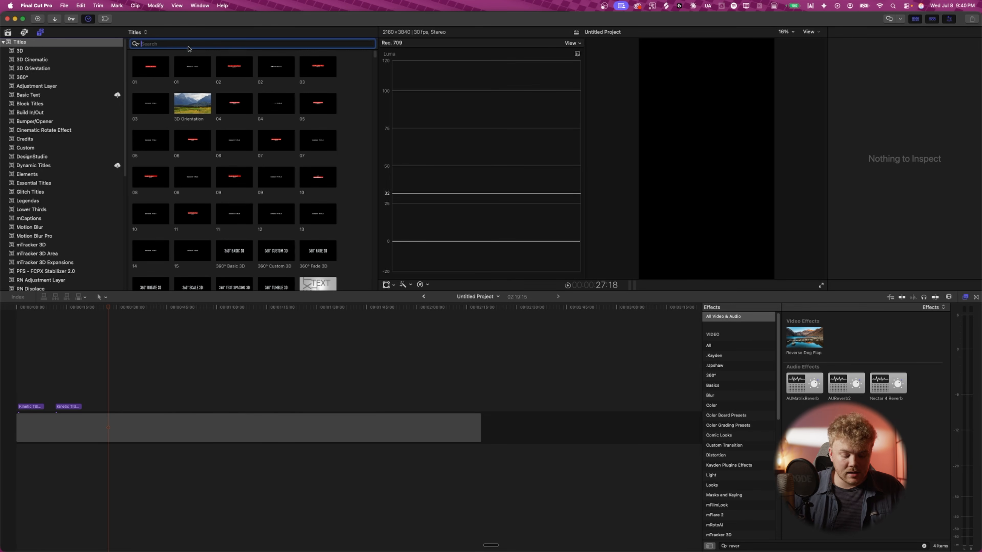
type("kinetic")
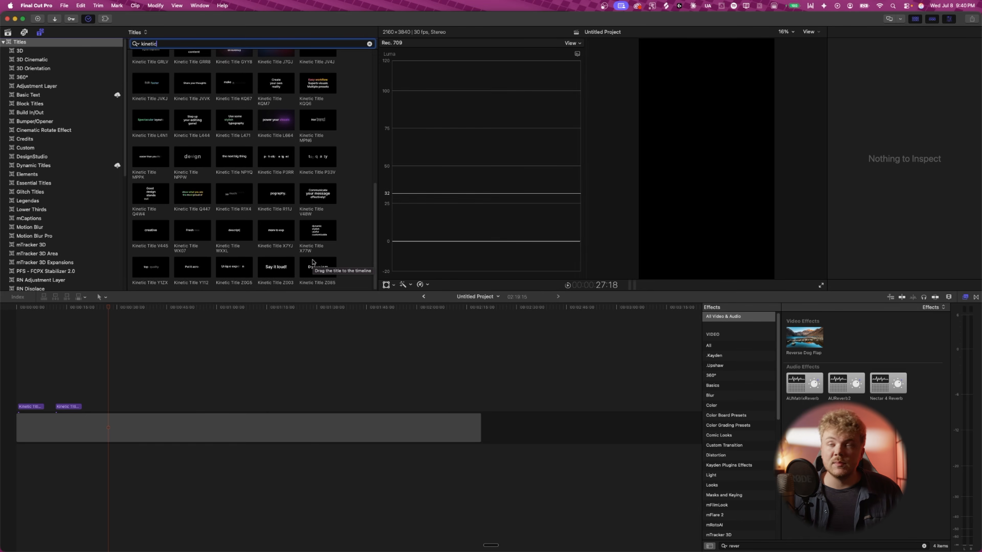
left_click_drag(307, 238, 111, 387)
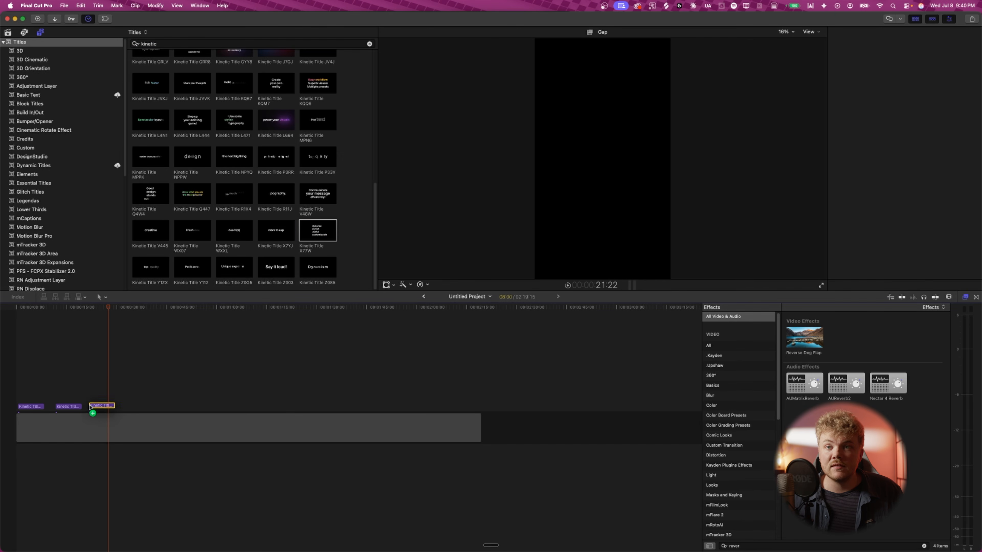
key("super+4")
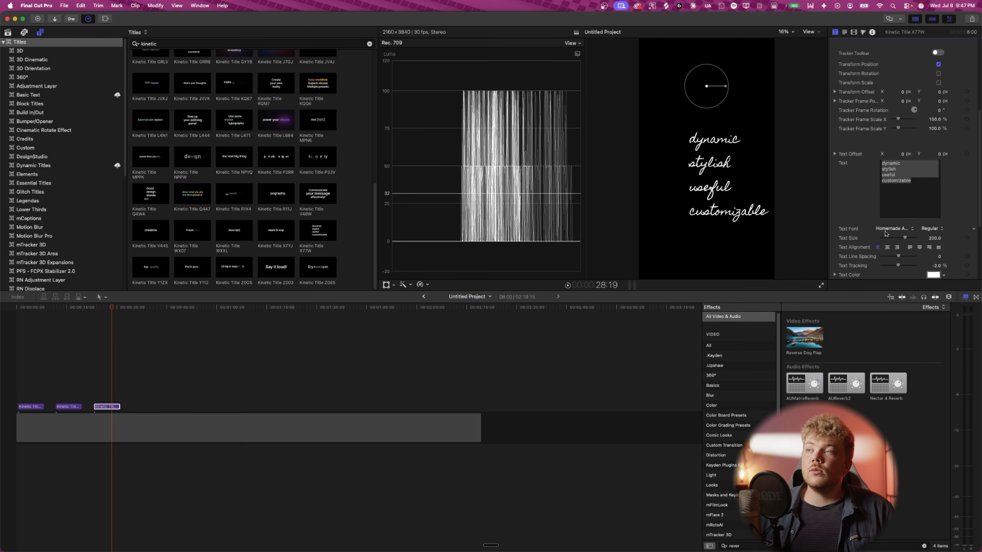
- Set the new title's font to Inter 18pt with the Regular style
left_click(887, 232)
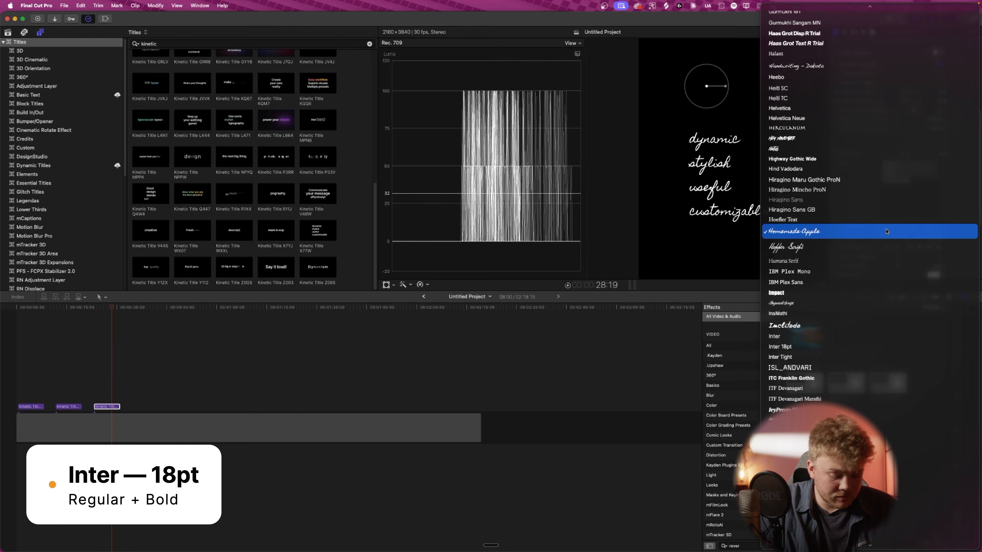
type("inter")
key("Return")
left_click(911, 229)
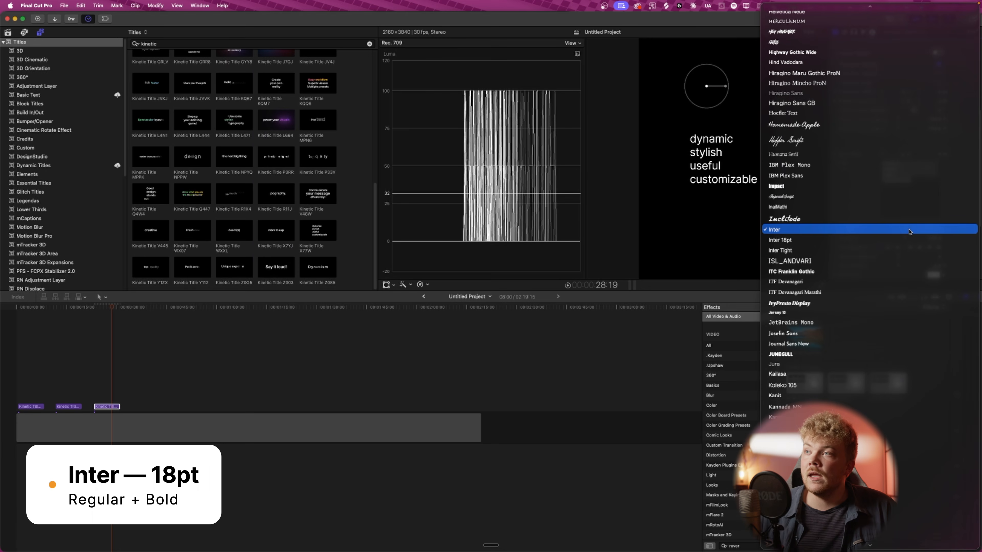
scroll(910, 232, "down", 5)
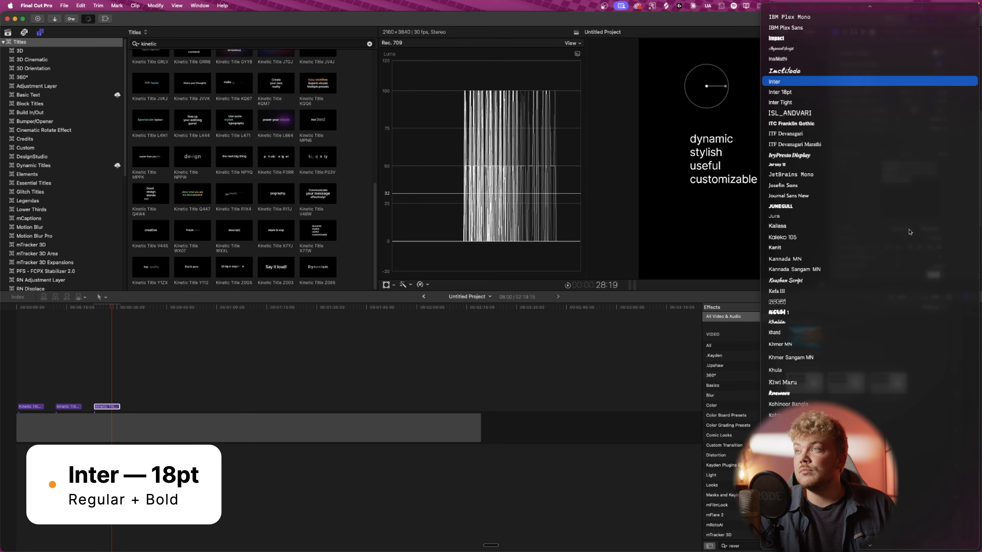
key("Down")
key("Return")
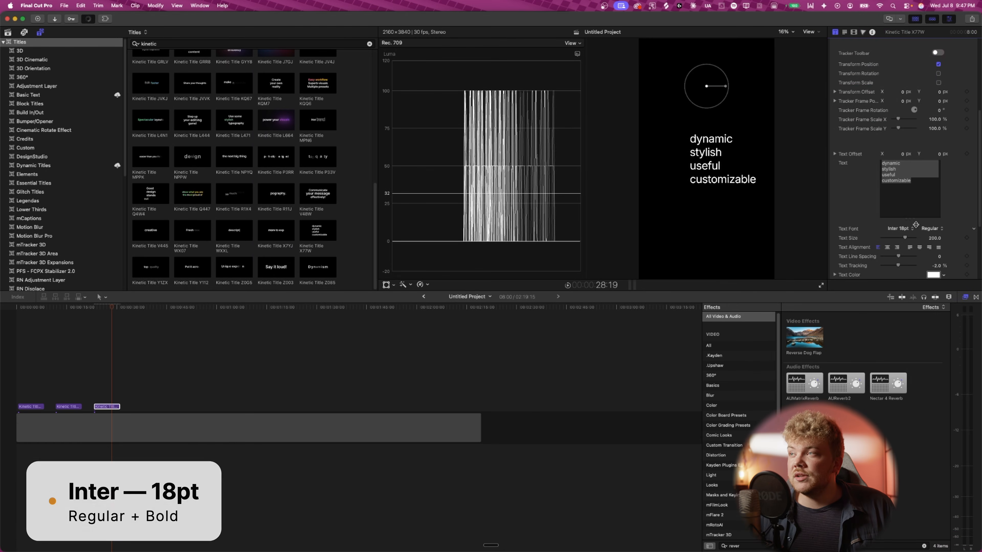
left_click(930, 229)
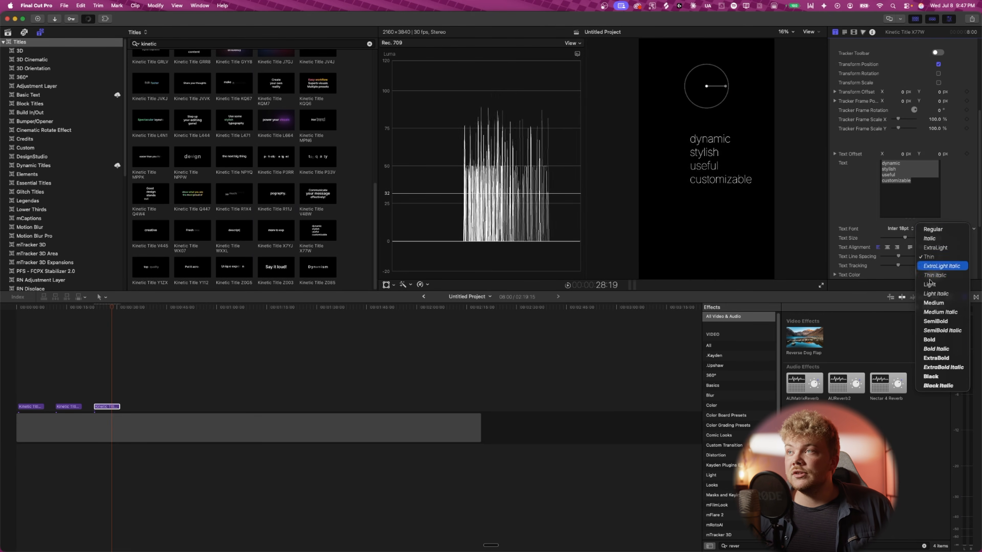
left_click(932, 230)
- Duplicate the title onto the lane above and set the selected title's font style to Bold
left_click_drag(102, 407, 106, 409)
scroll(942, 254, "up", 5)
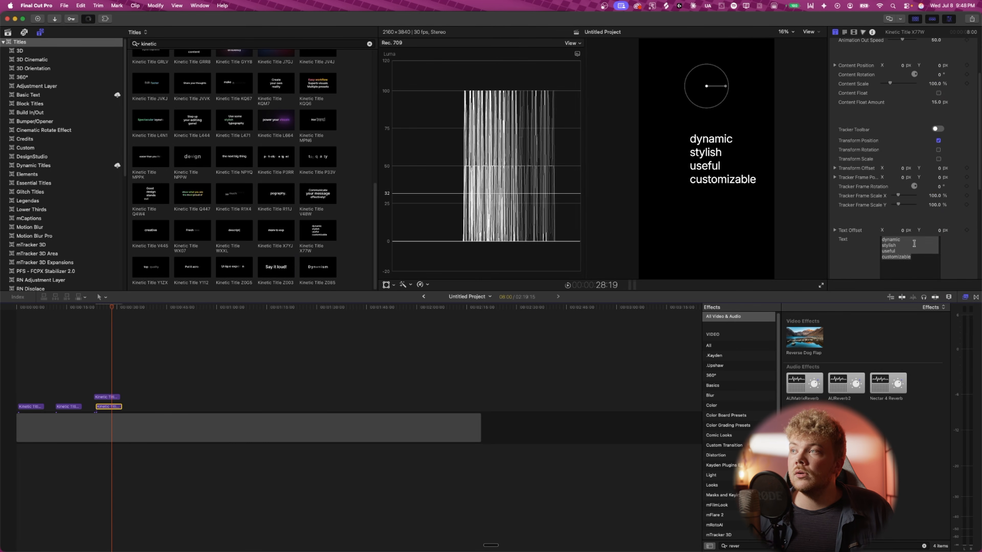
scroll(942, 255, "down", 5)
left_click(932, 226)
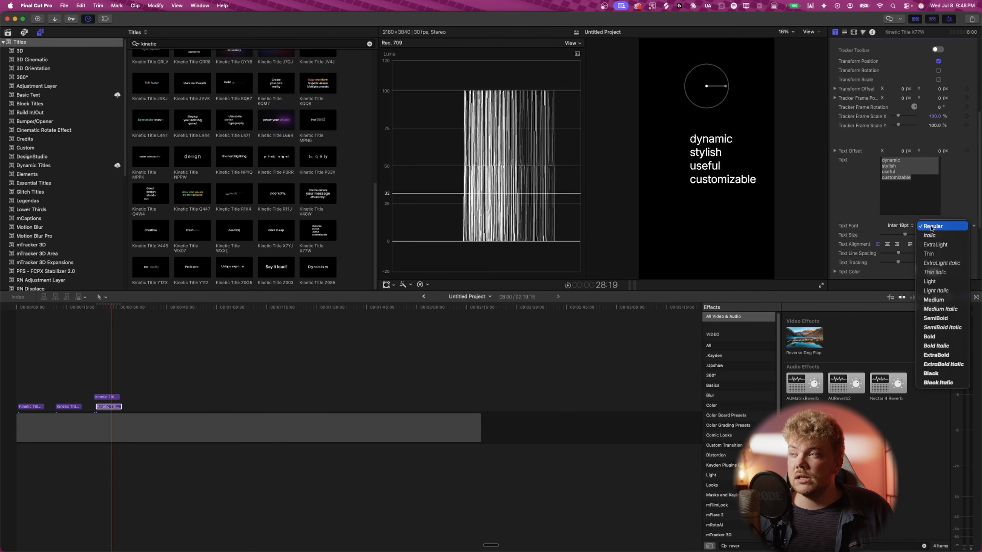
left_click(947, 310)
left_click(942, 337)
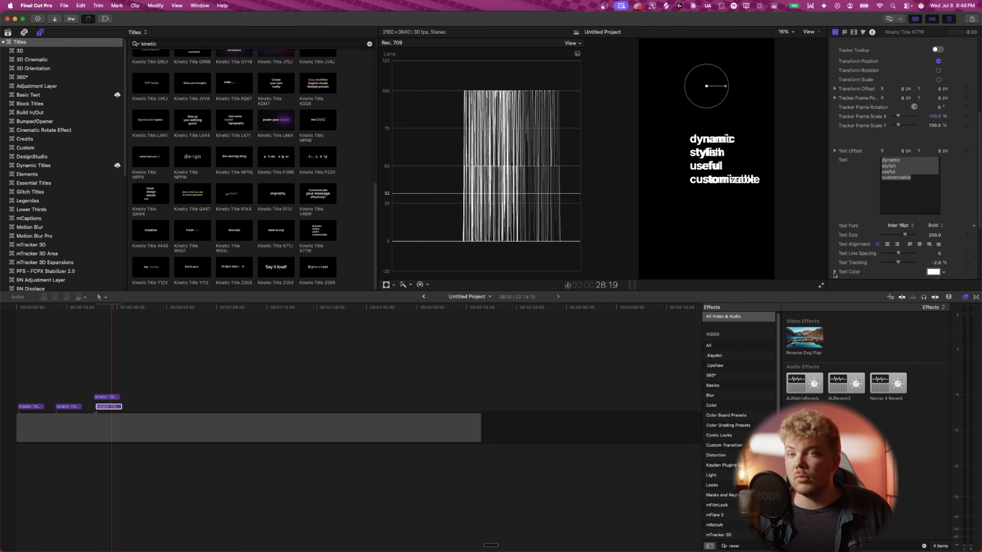
- Play back the stacked titles
mouse_move(110, 409)
left_mouse_down()
mouse_move(119, 409)
mouse_move(109, 409)
left_mouse_up()
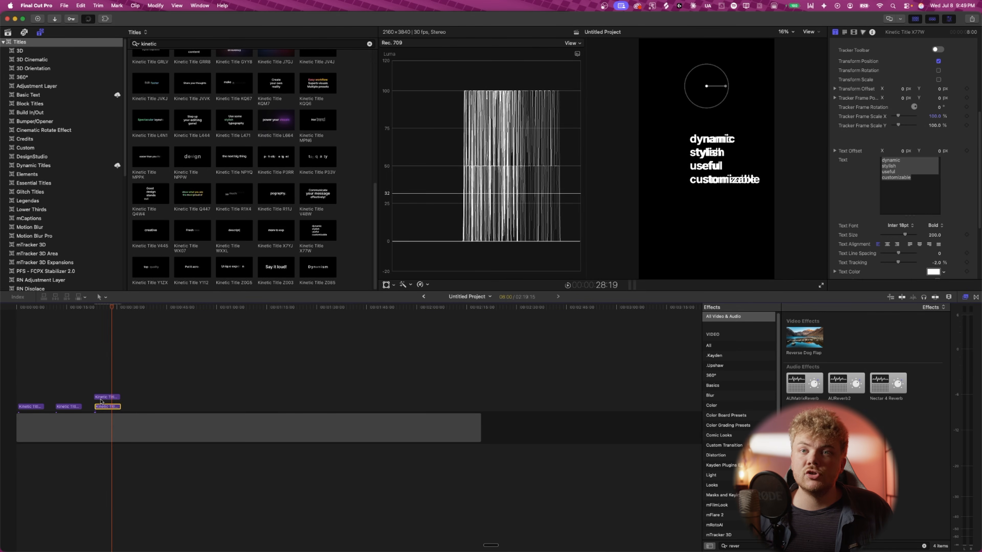
key("space")
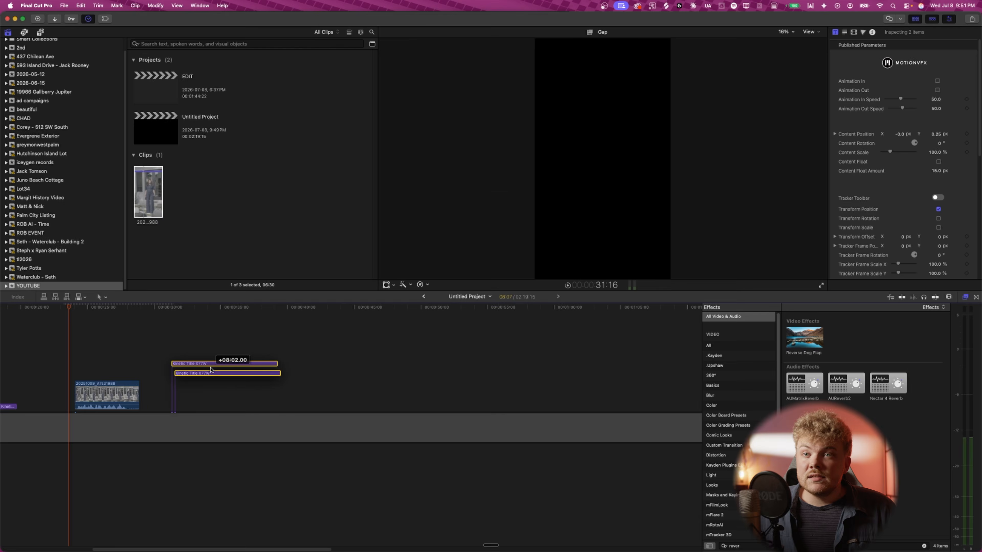
- Enter the text Years into the top title clip over the video
key("super+7")
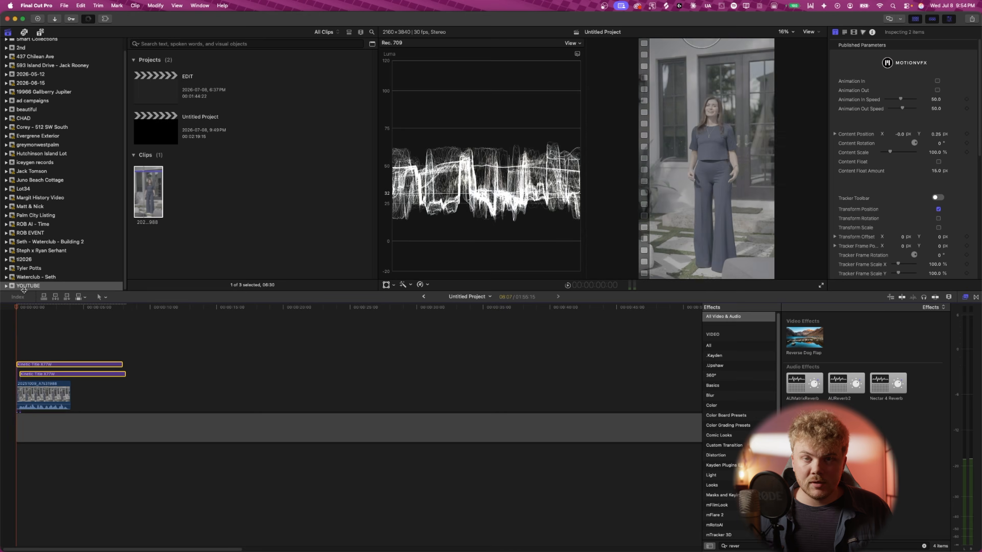
key("super+equal")
key("super+equal")
left_click(42, 364)
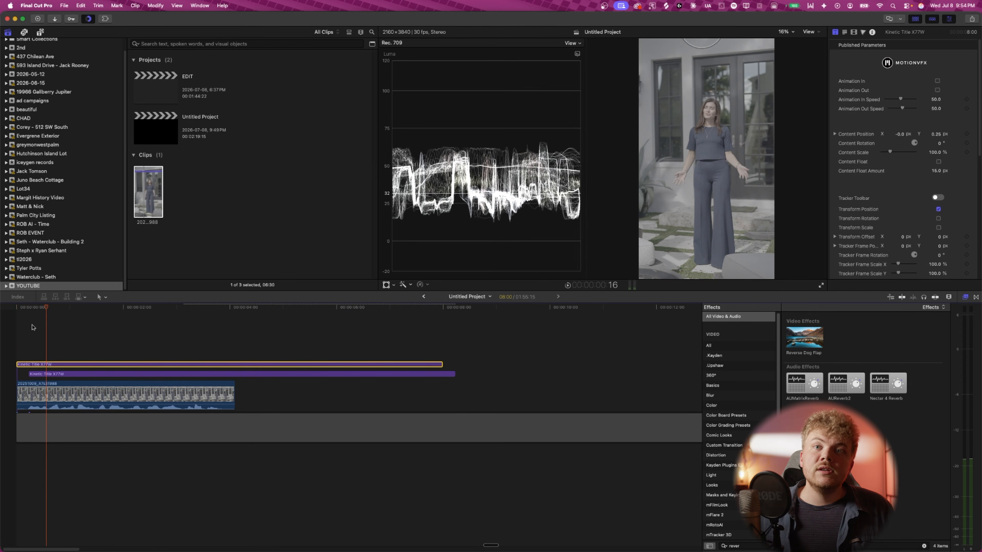
left_click(61, 308)
left_click_drag(61, 312, 62, 312)
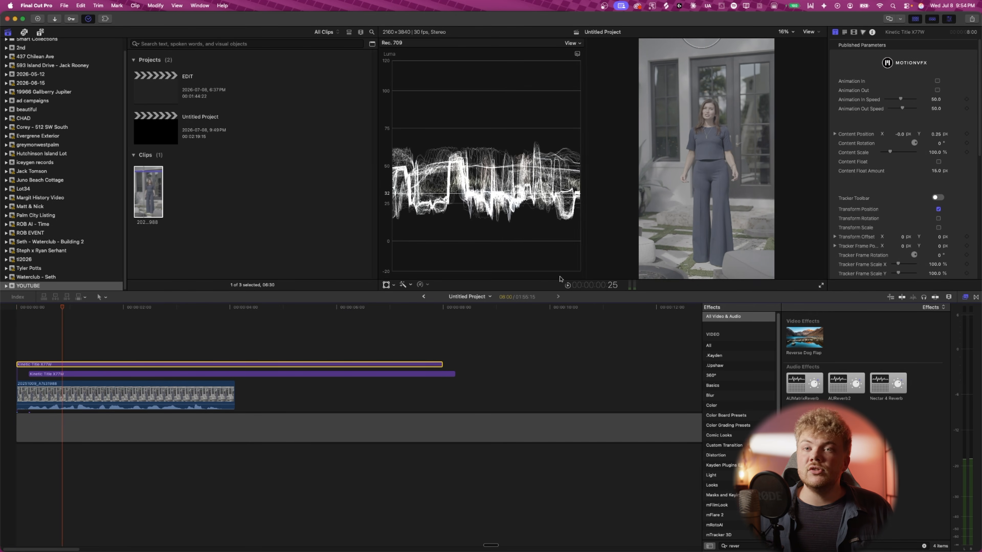
scroll(905, 217, "down", 5)
left_click(905, 228)
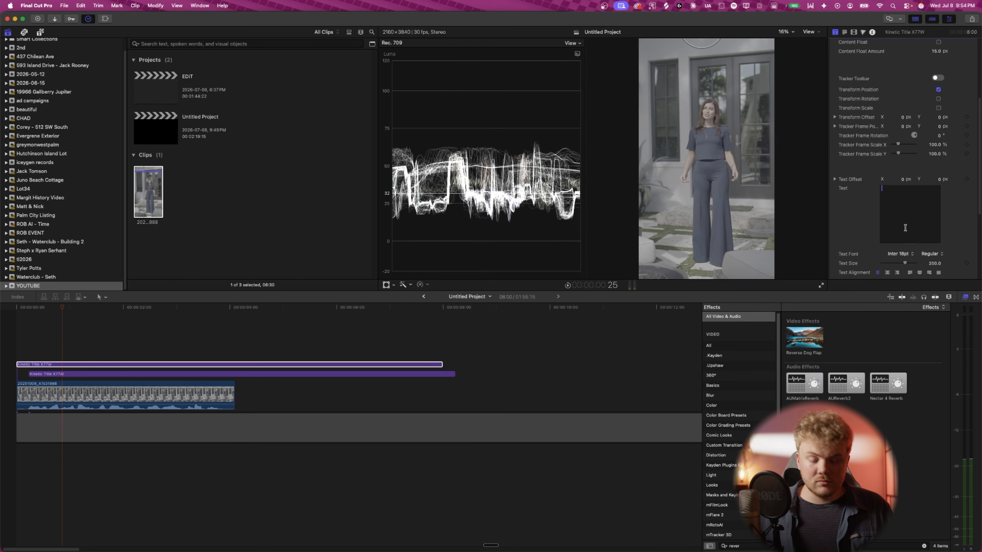
type("Years")
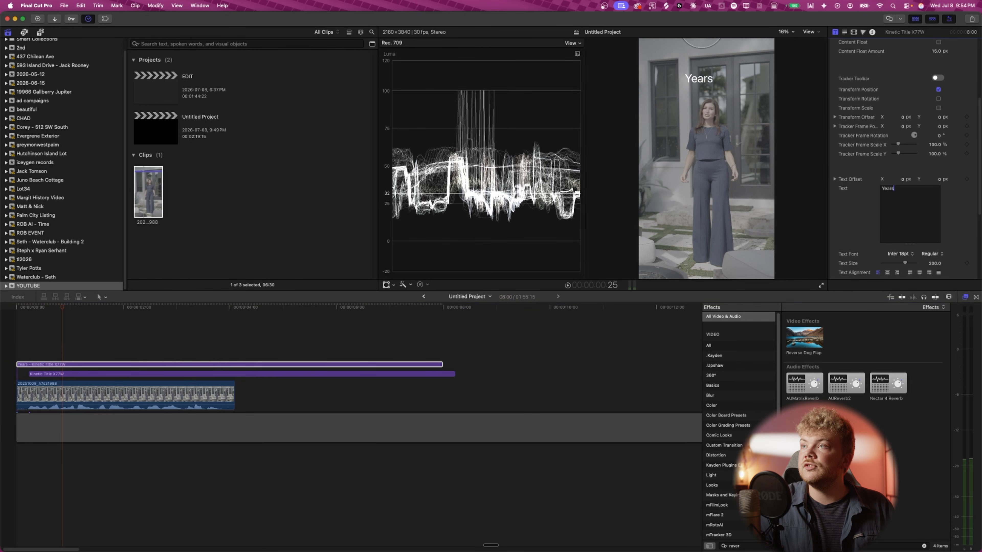
- Select the title clip below and enter the text of
key("super+Down")
scroll(899, 212, "down", 5)
left_click(899, 212)
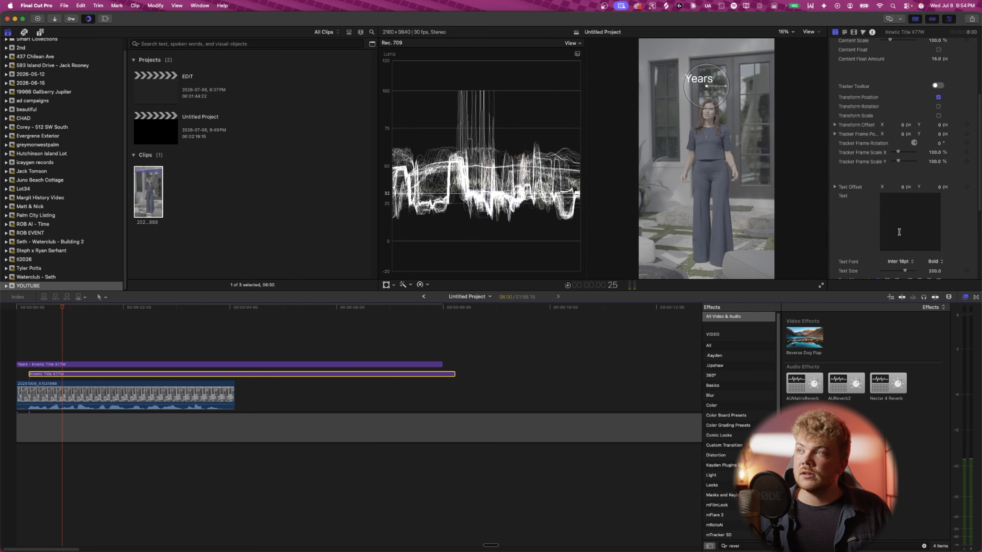
type("of")
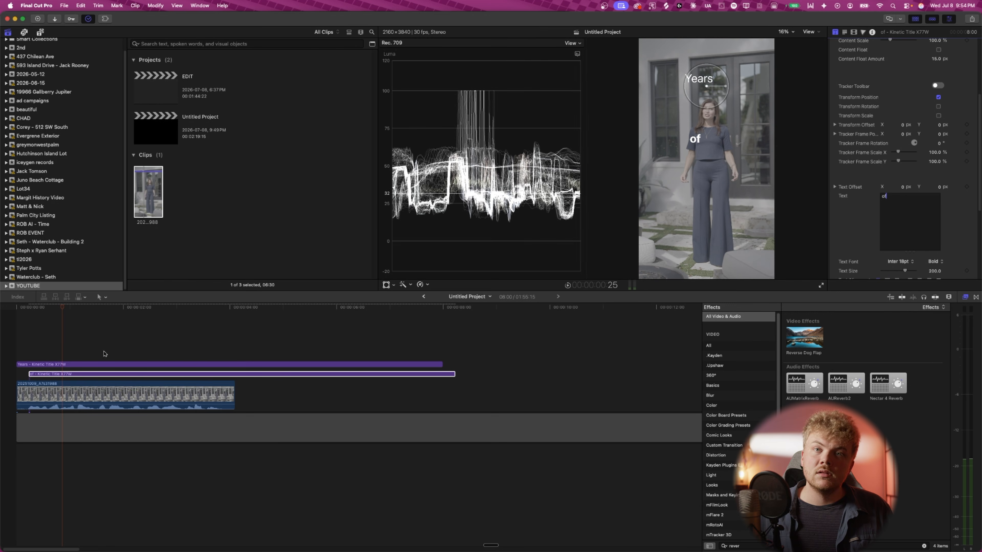
- Duplicate the title onto a new lane starting slightly later and set its text to watching
mouse_move(55, 378)
left_mouse_down()
mouse_move(79, 378)
mouse_move(65, 381)
left_mouse_up()
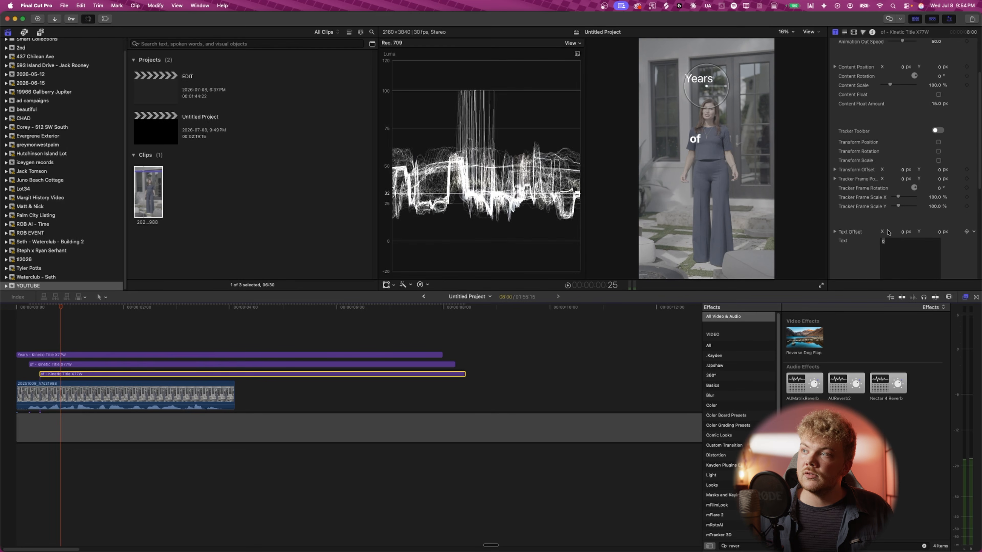
scroll(889, 197, "up", 3)
scroll(888, 193, "down", 3)
double_click(886, 240)
type("watching")
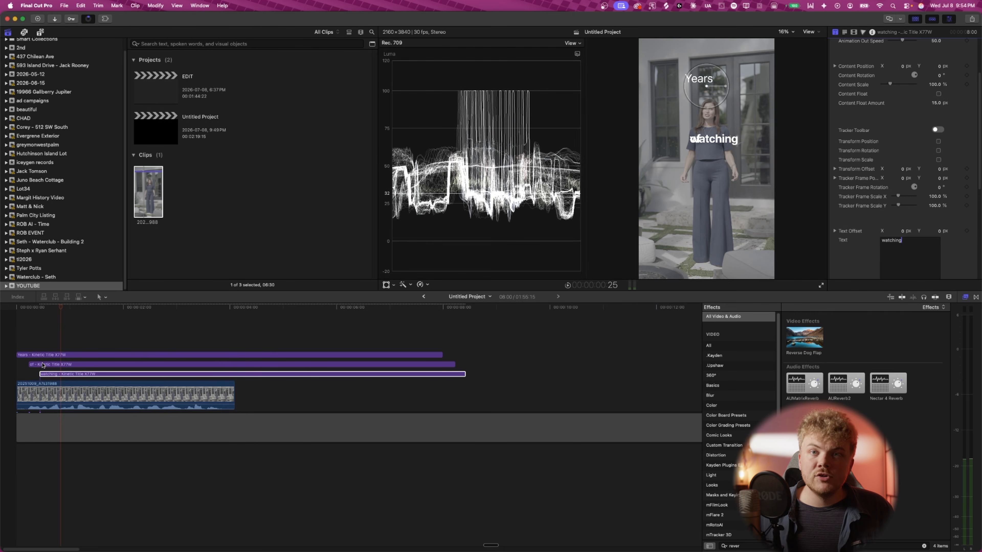
- Reorder the title clips so watching sits on the top lane and years on the lowest lane
left_click(30, 356)
left_click(43, 364)
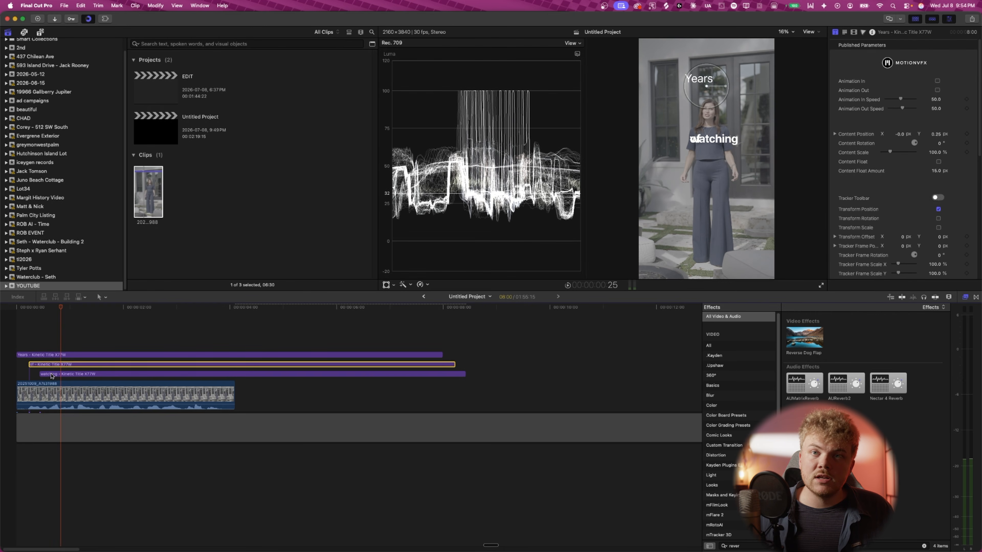
left_click_drag(45, 365, 44, 347)
left_click_drag(44, 309, 17, 310)
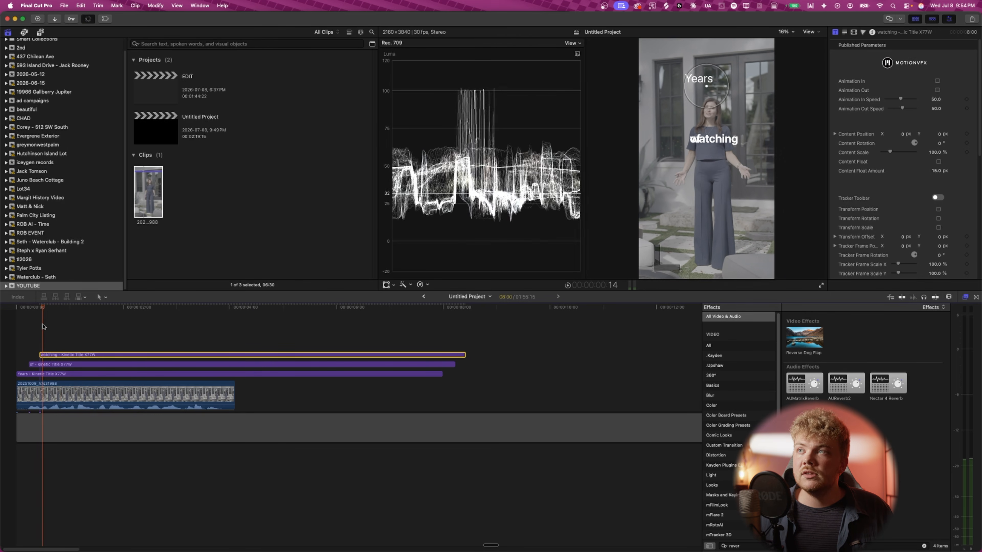
left_click_drag(44, 327, 51, 327)
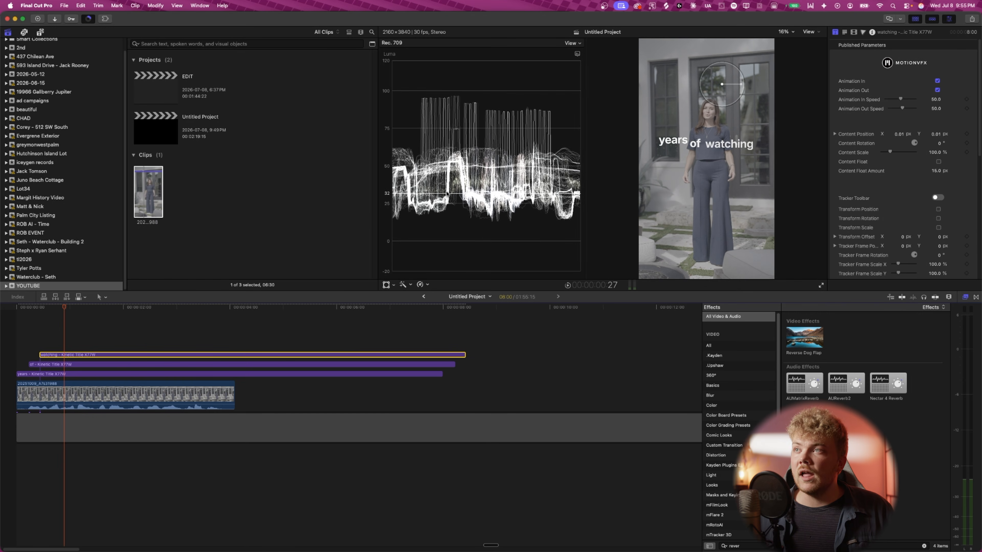
- Play back the three-word title sequence from the start
left_click_drag(63, 307, 52, 308)
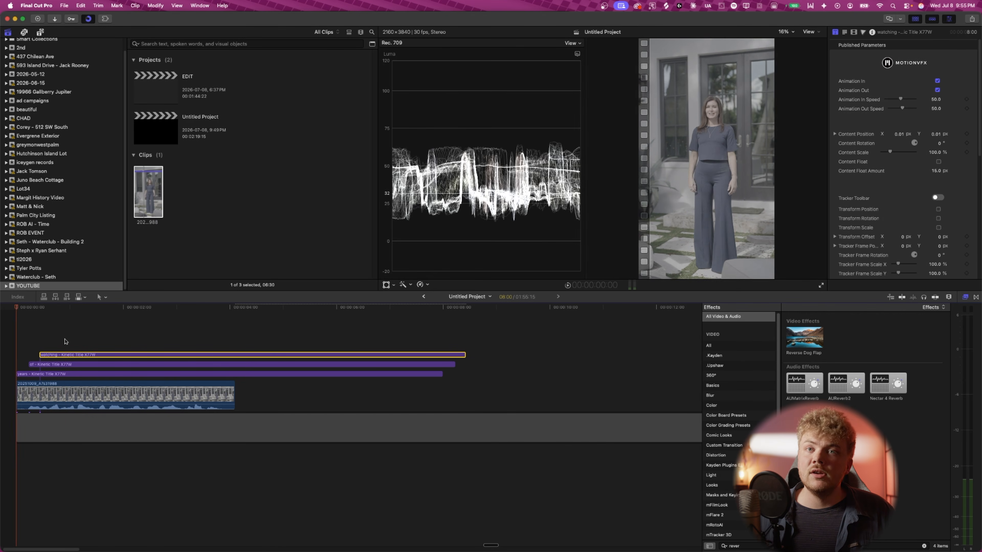
key("space")
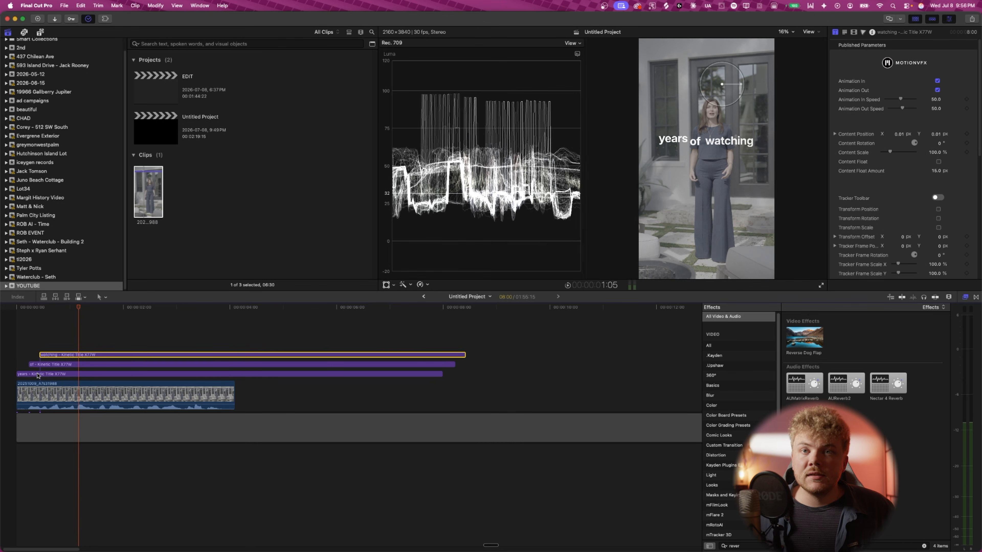
- Review the text font settings of the years, of and watching title clips in the inspector
left_click(38, 374)
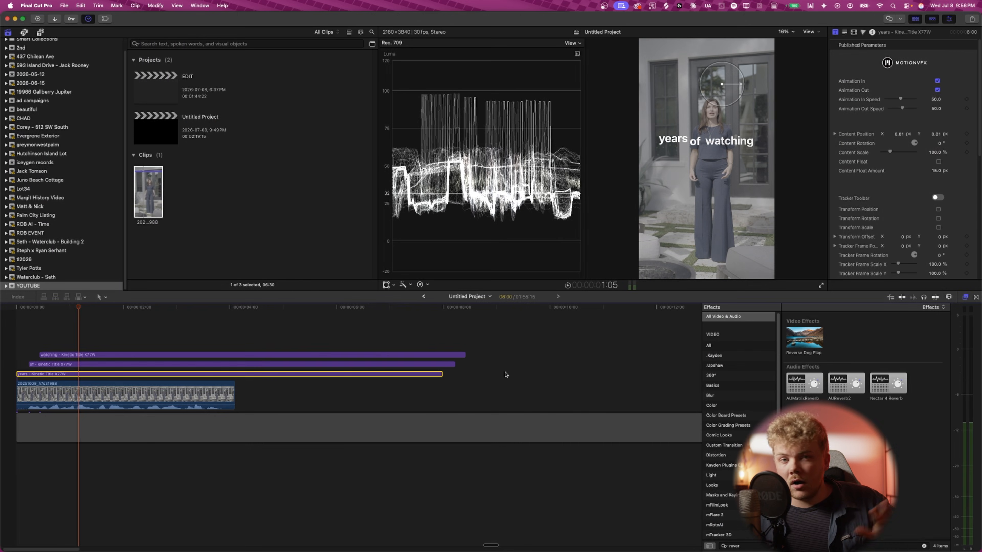
scroll(849, 275, "down", 10)
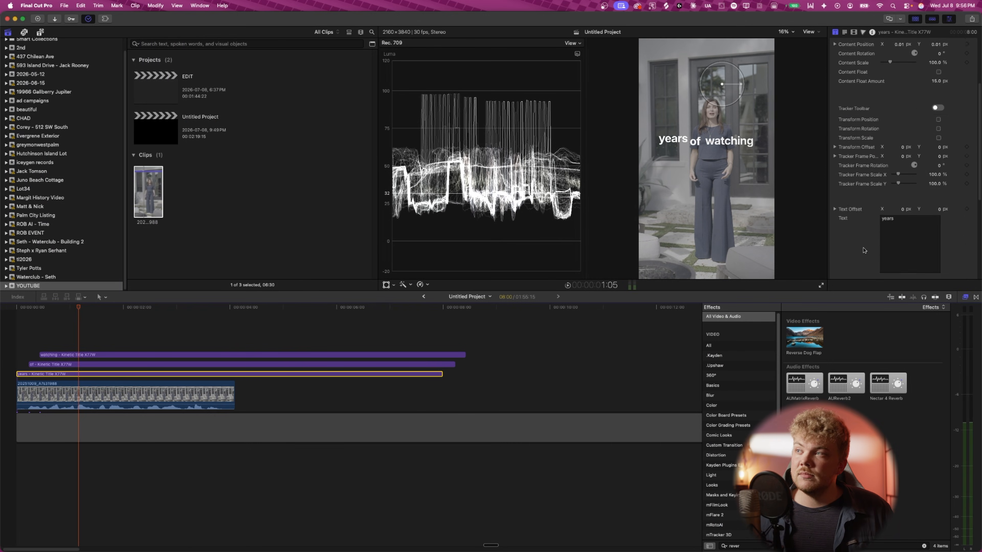
left_click(933, 141)
left_click(940, 29)
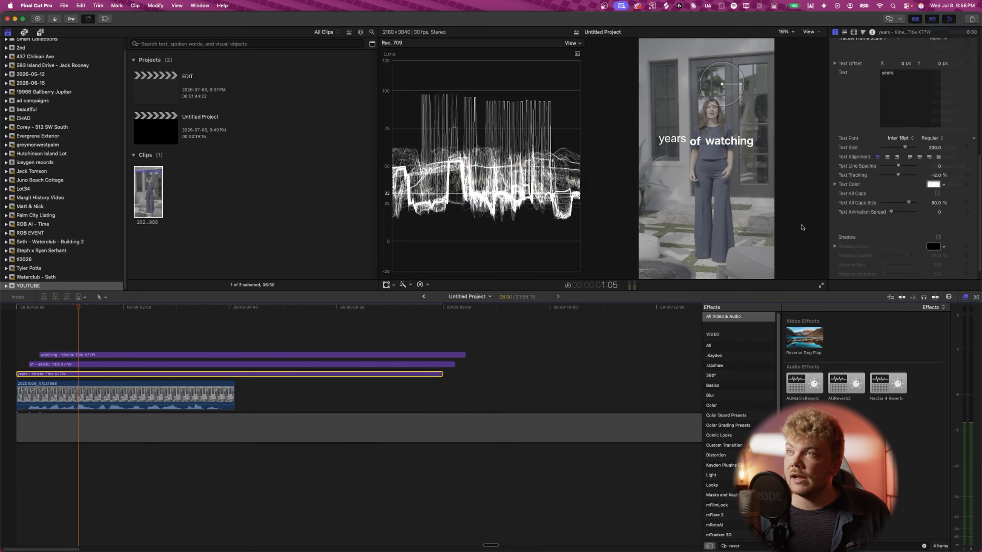
left_click(178, 363)
left_click(73, 355)
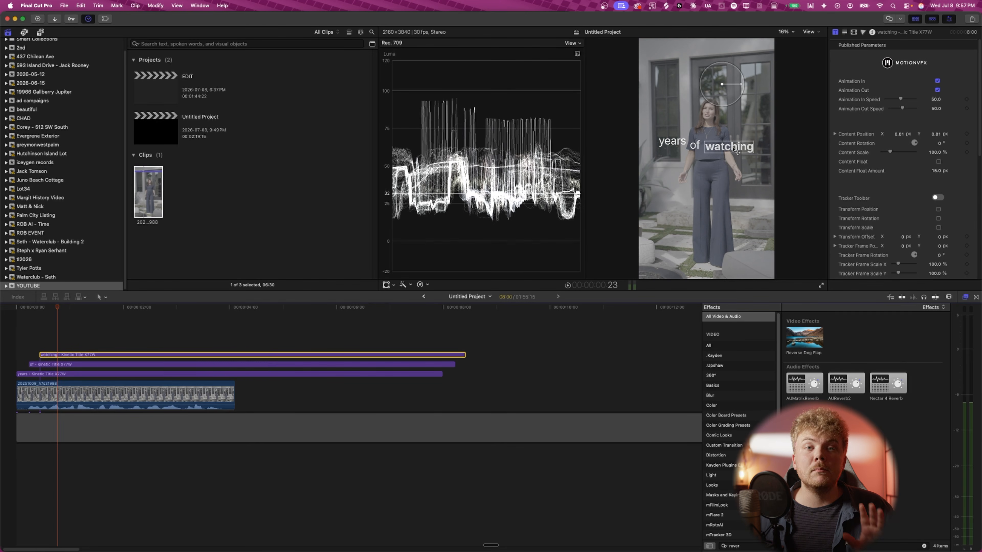
- Move the watching word up toward the top of the frame
left_click_drag(736, 151, 734, 86)
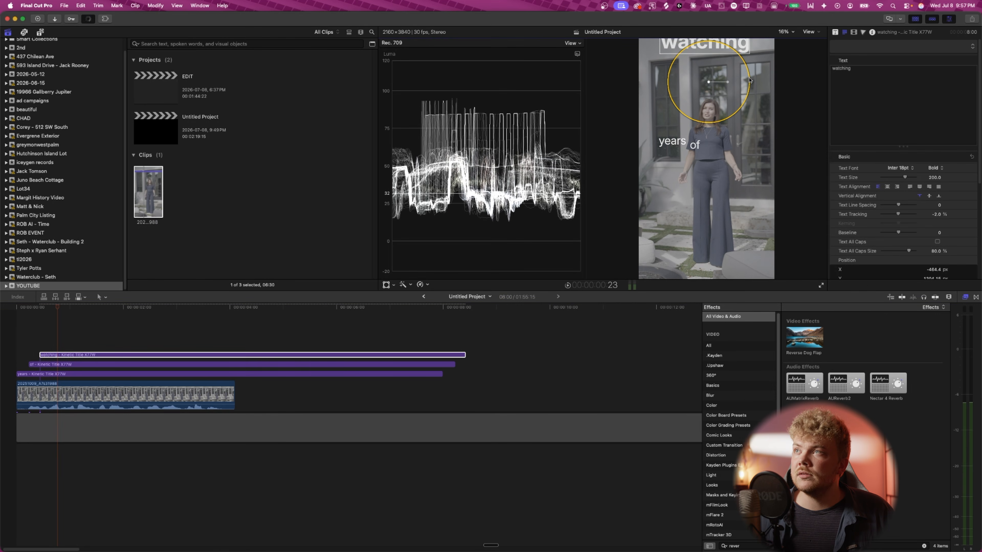
left_click(110, 308)
left_click_drag(110, 308, 144, 308)
left_click_drag(698, 81, 698, 97)
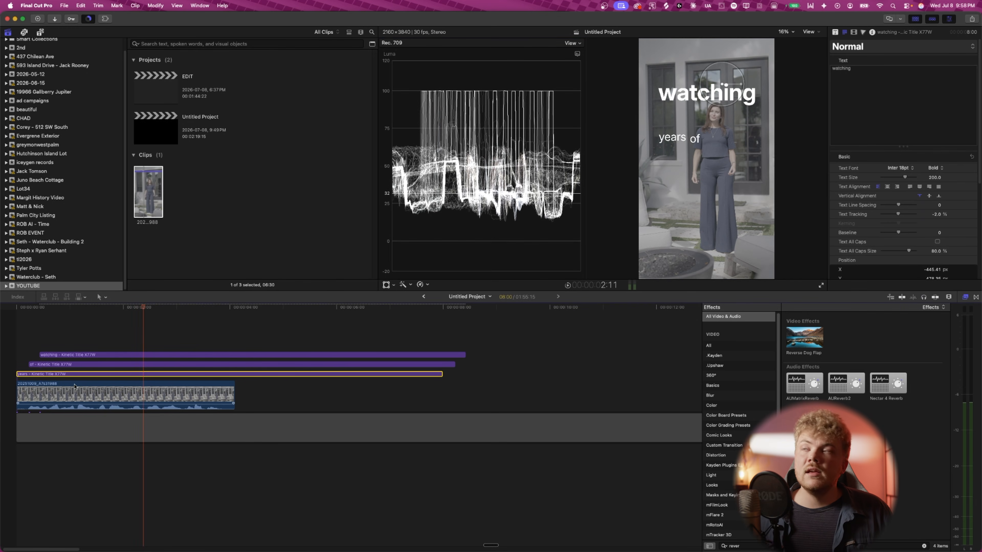
- Position the years and of words side by side just above watching in the upper frame
left_click(677, 137)
left_click_drag(678, 138, 668, 125)
left_click_drag(749, 101, 745, 72)
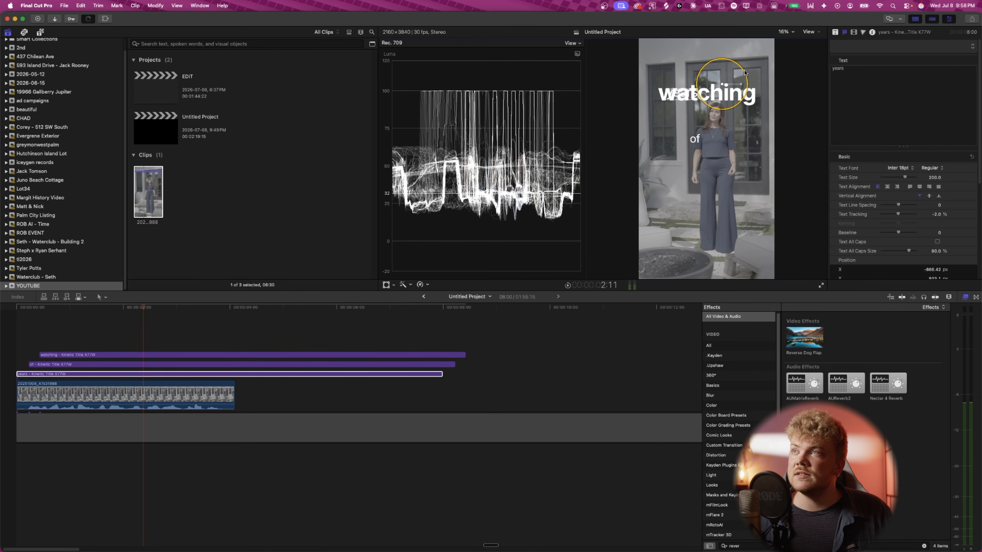
left_click_drag(683, 94, 680, 125)
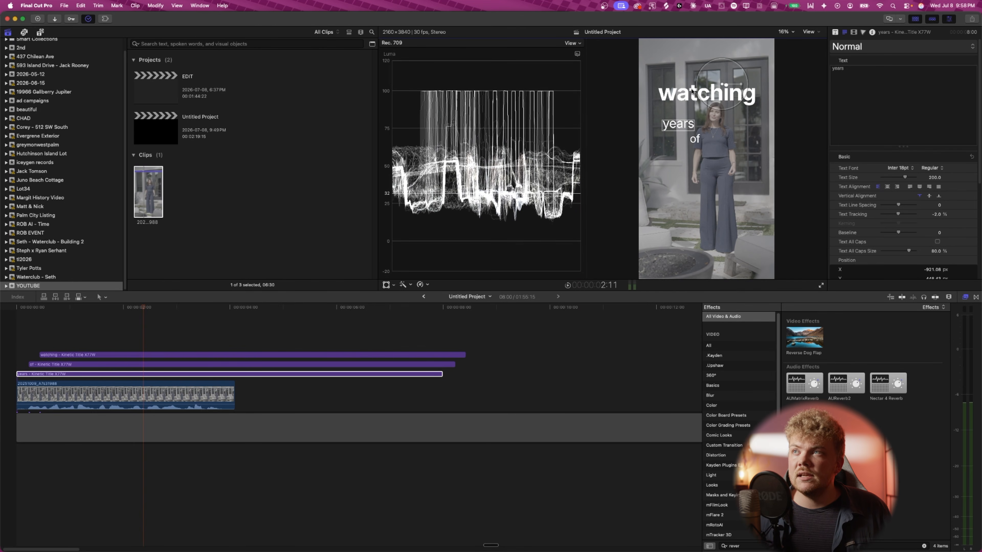
left_click_drag(683, 128, 679, 88)
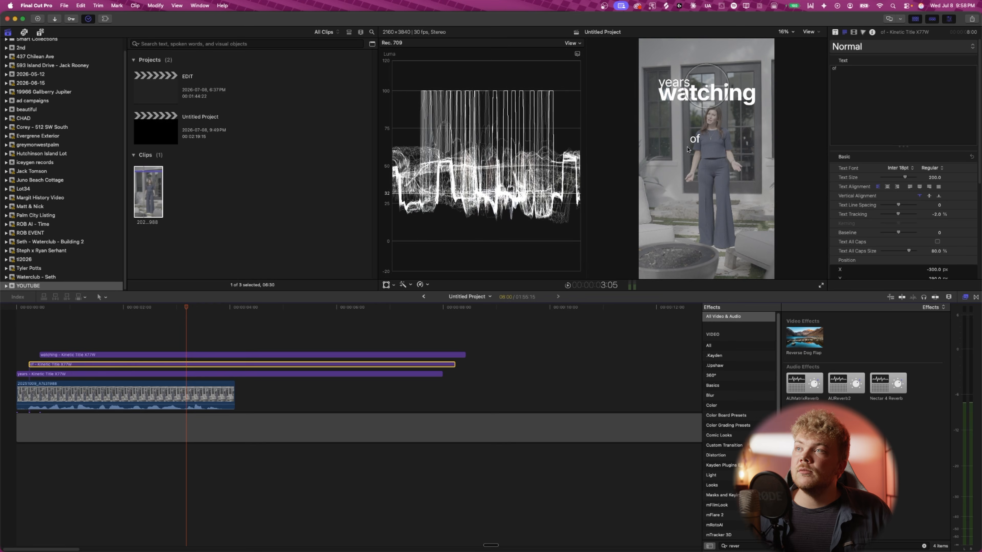
left_click_drag(699, 143, 706, 86)
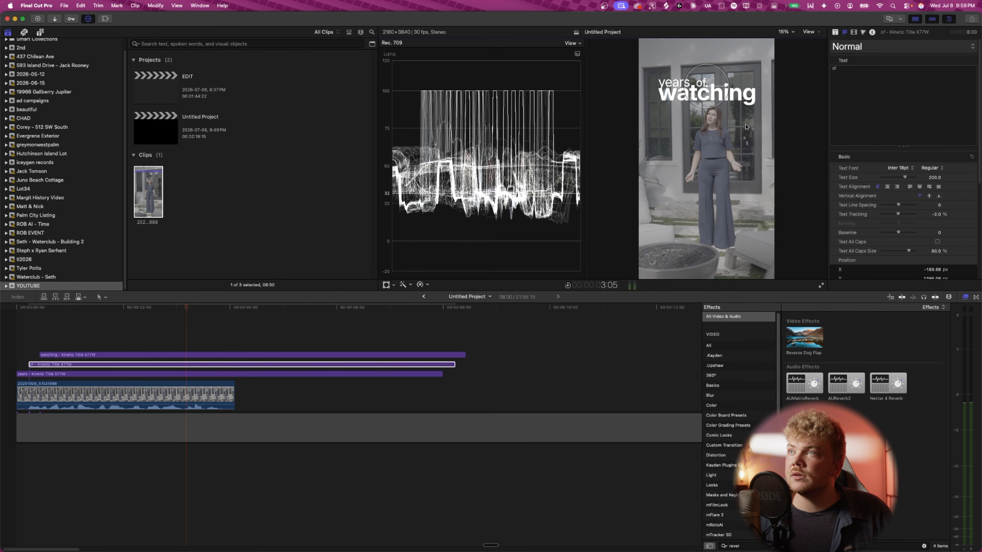
- Turn on the title/action safe zones overlay in the viewer and select the watching clip
left_click(810, 32)
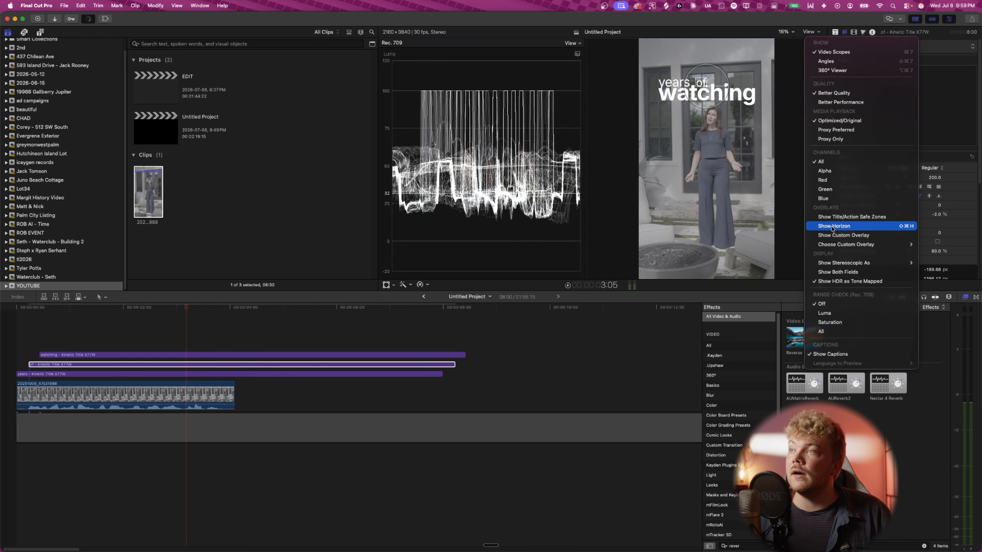
left_click(846, 217)
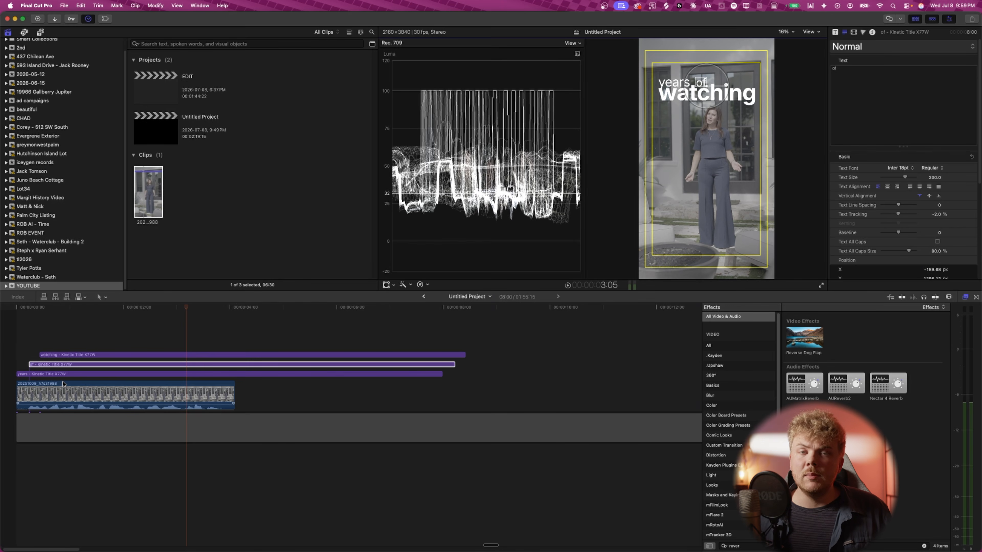
left_click(118, 355)
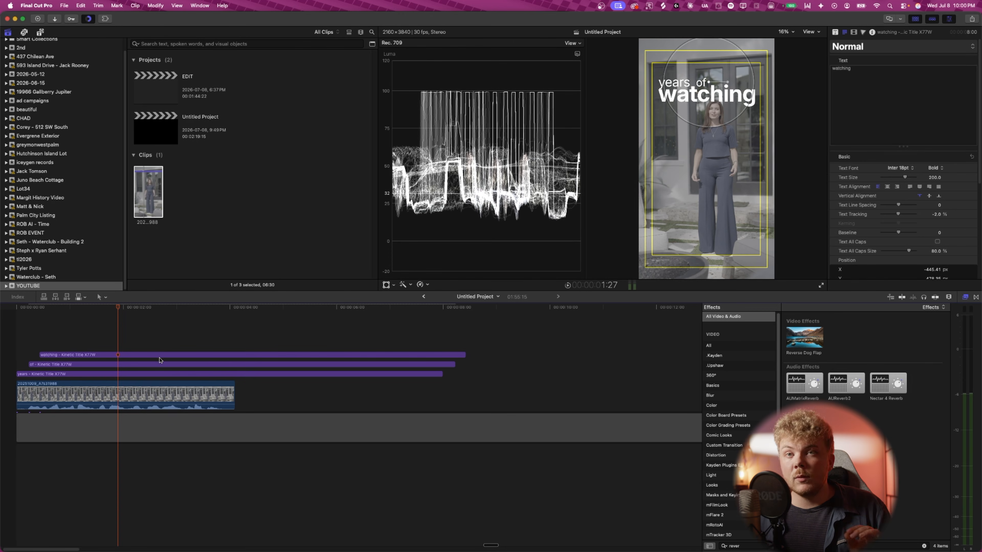
- Trim the ends of the title clips much shorter, keeping their staggered end points
left_click_drag(441, 374, 194, 379)
left_click_drag(455, 365, 200, 371)
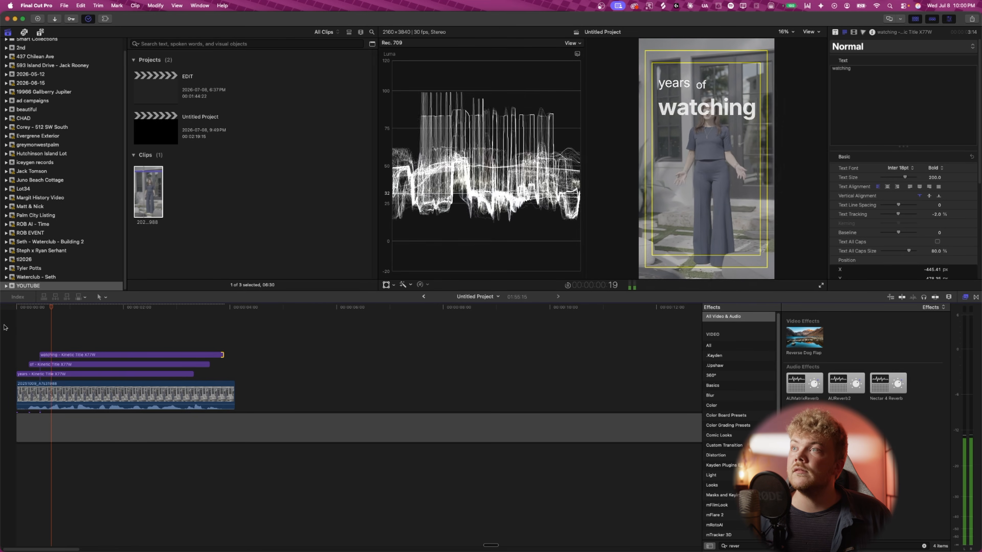
- Extend the of title's start to the beginning of the timeline and play back the sequence
key("space")
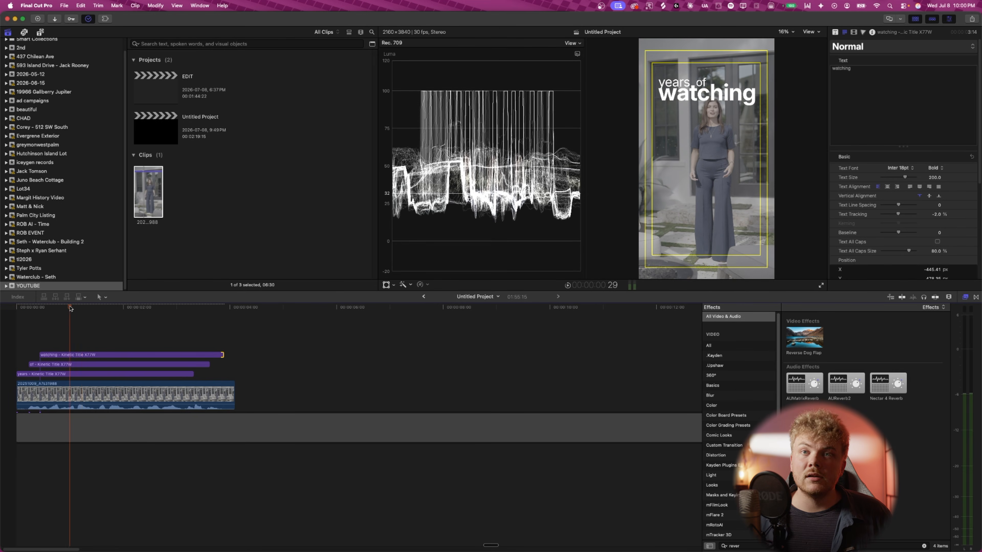
left_click_drag(73, 308, 16, 309)
key("super+=")
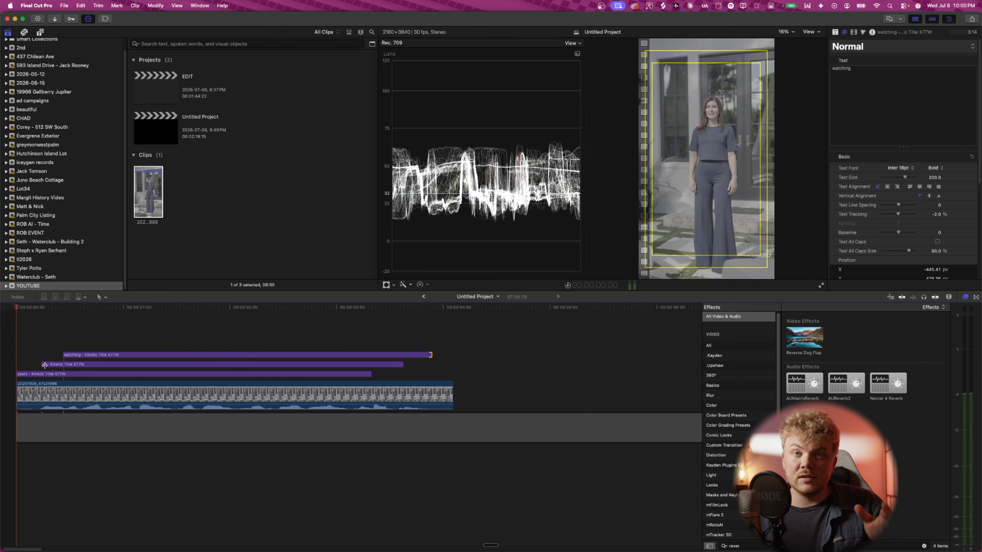
left_click_drag(44, 365, 17, 364)
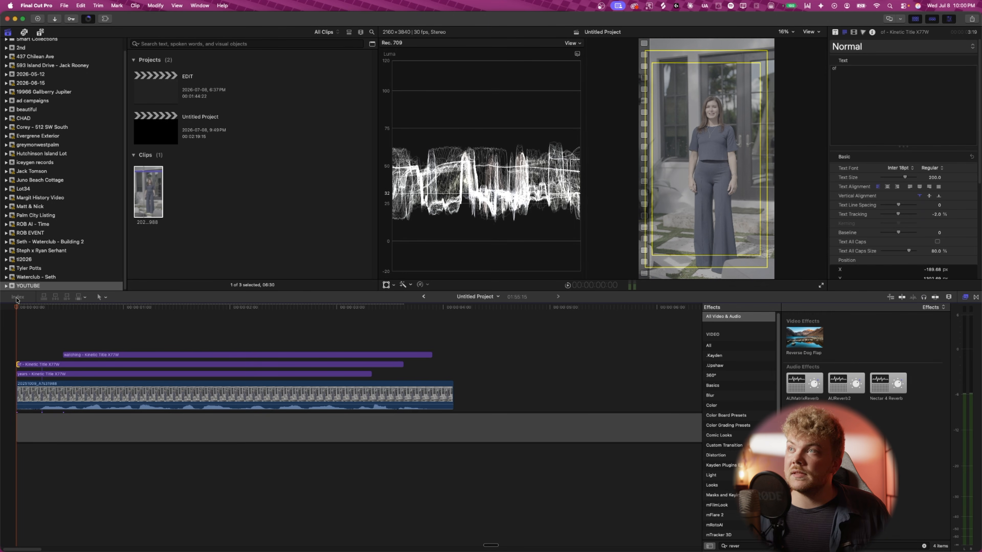
key("space")
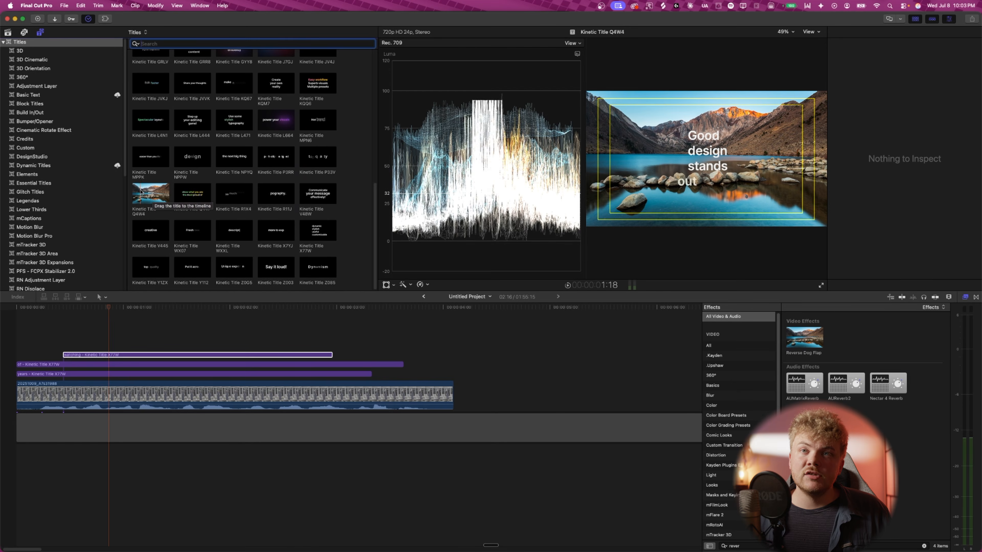
- Add Kinetic Title Q4W4 on a new top lane and set its text to what
left_click_drag(142, 192, 113, 342)
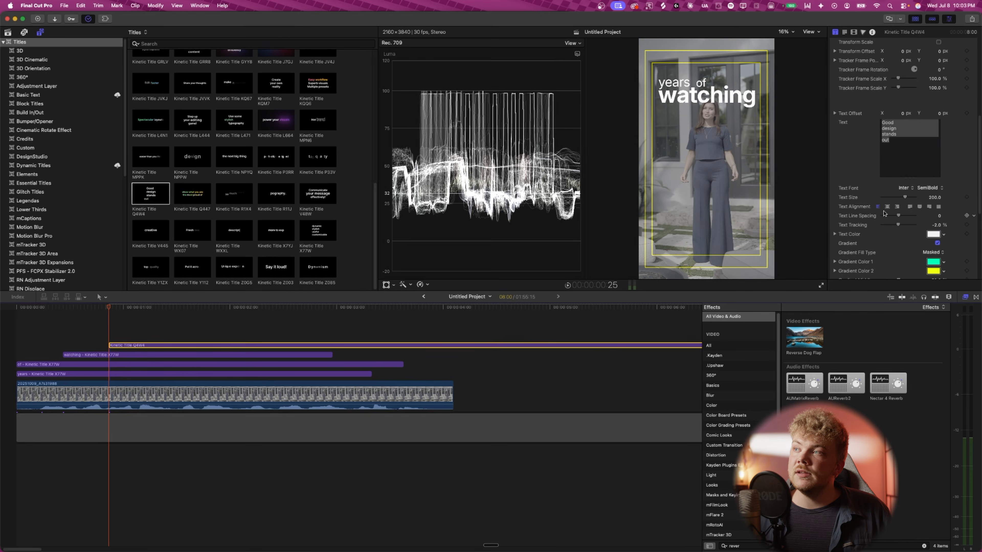
type("what")
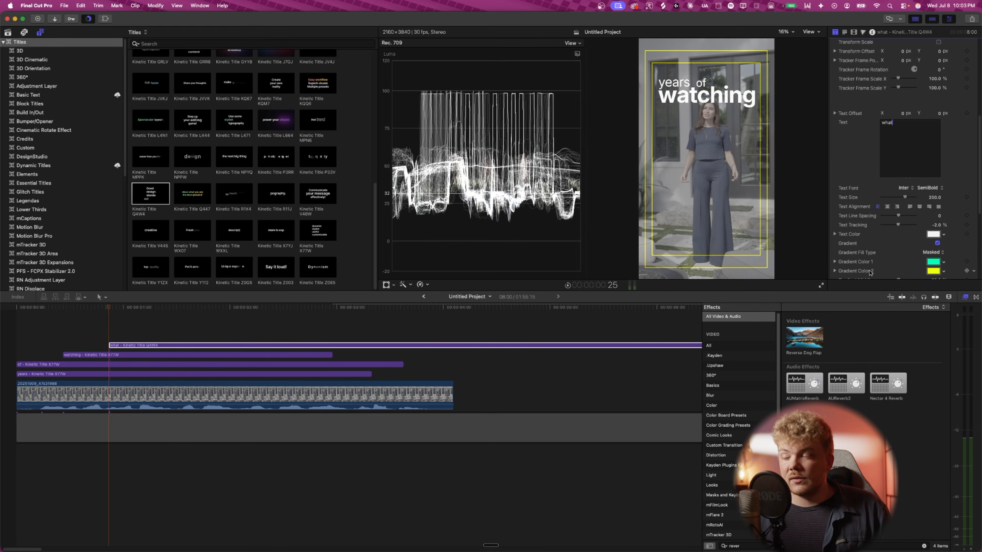
- Turn off the what title's gradient and set its highlighted text color to Snow white
scroll(855, 268, "down", 3)
scroll(904, 237, "down", 3)
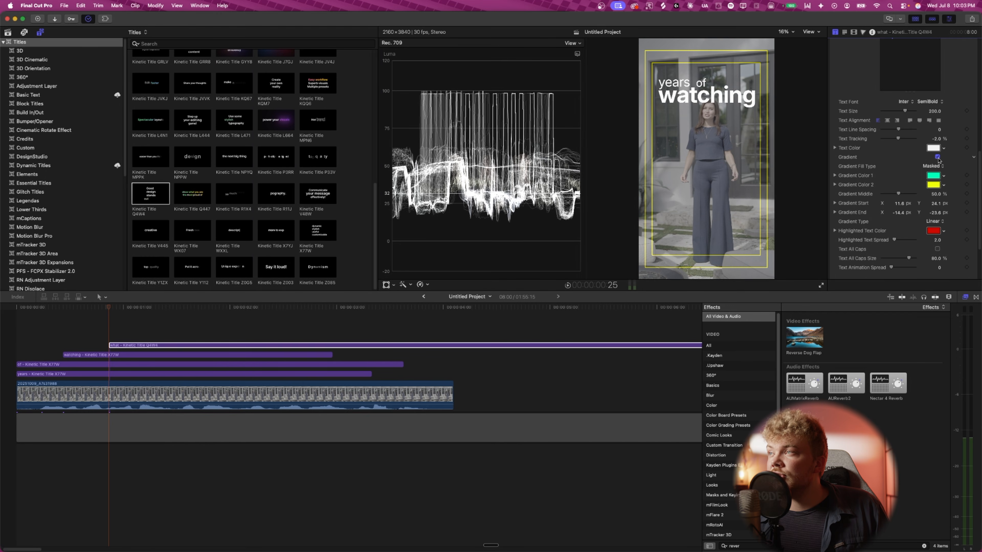
scroll(905, 211, "down", 2)
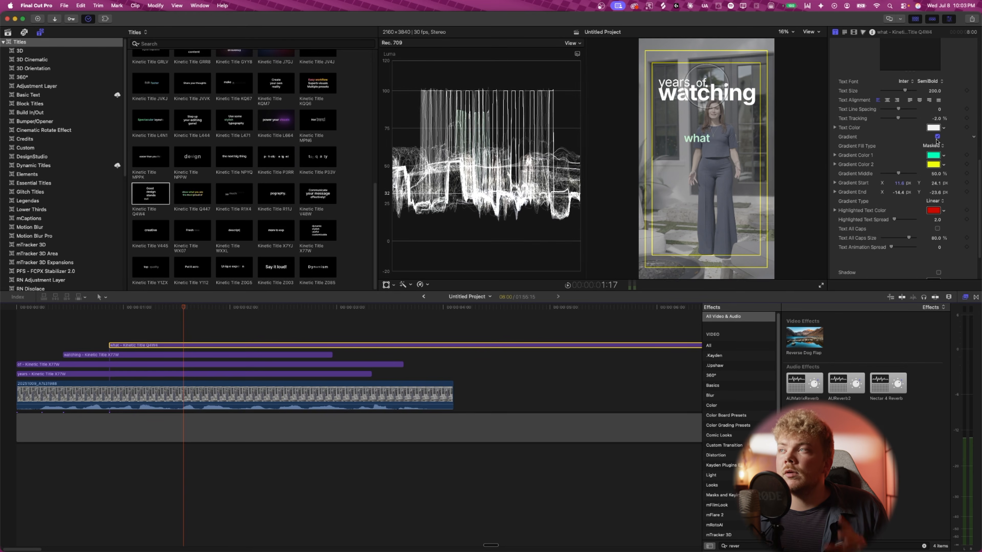
left_click(938, 137)
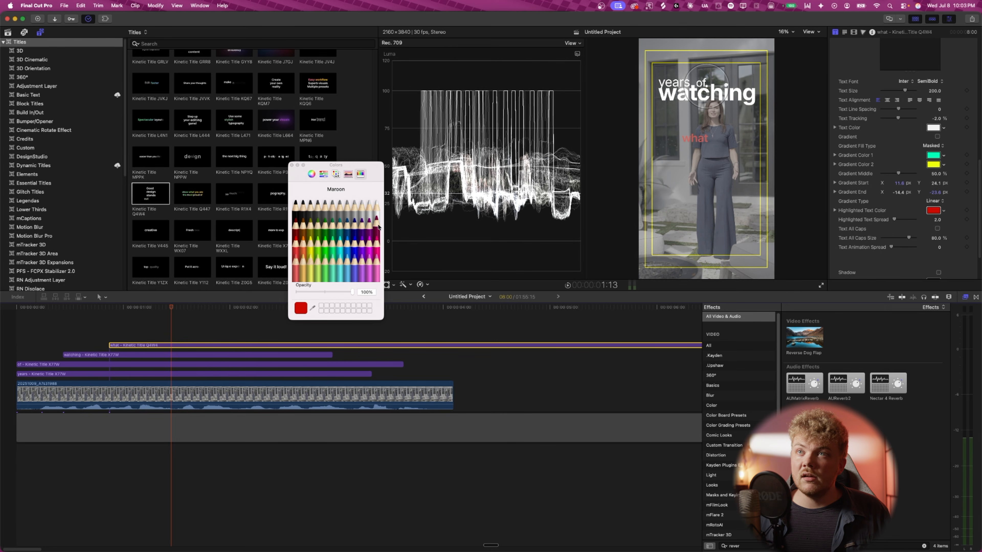
left_click(376, 211)
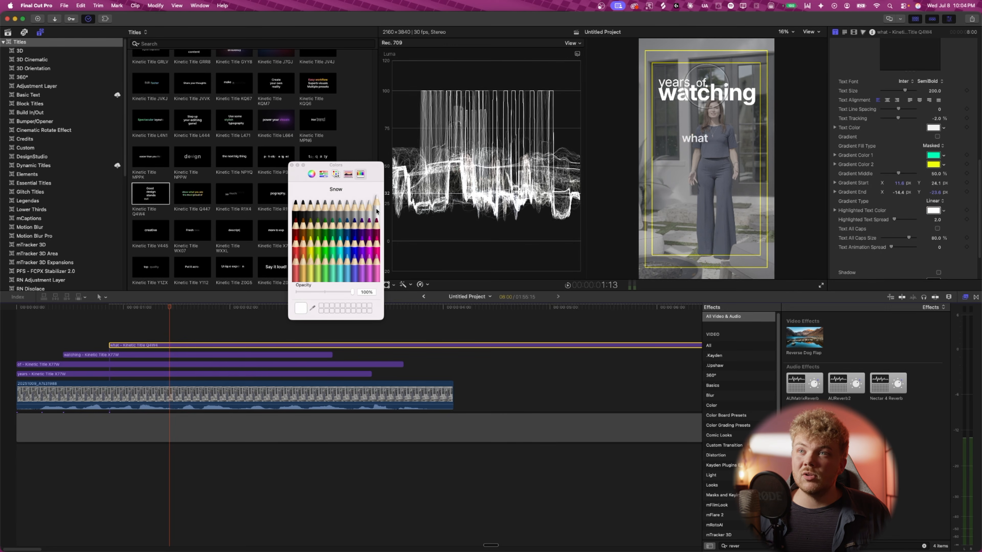
left_click(292, 165)
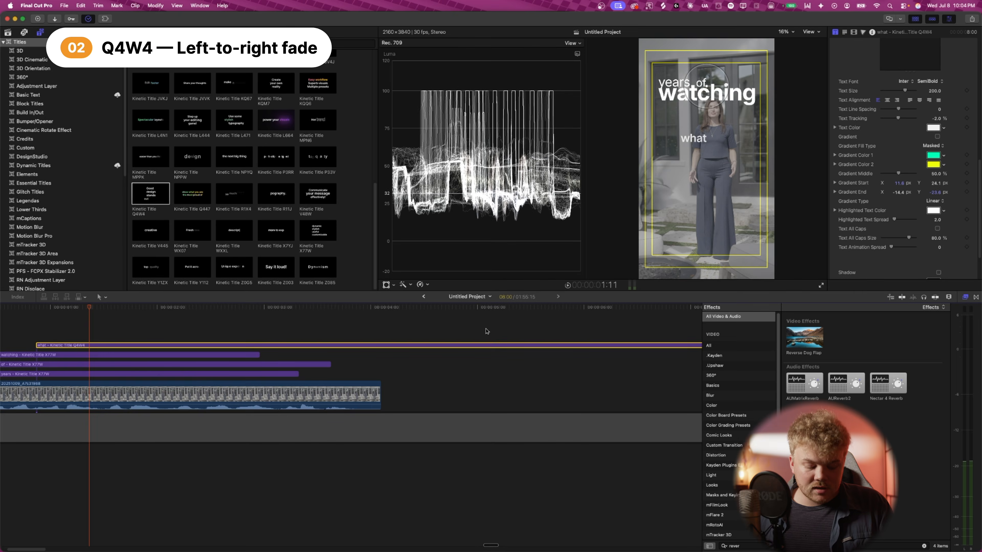
- Move the what title clip earlier in the timeline
key("super+minus")
left_click_drag(488, 345, 86, 346)
key("super+equal")
key("super+equal")
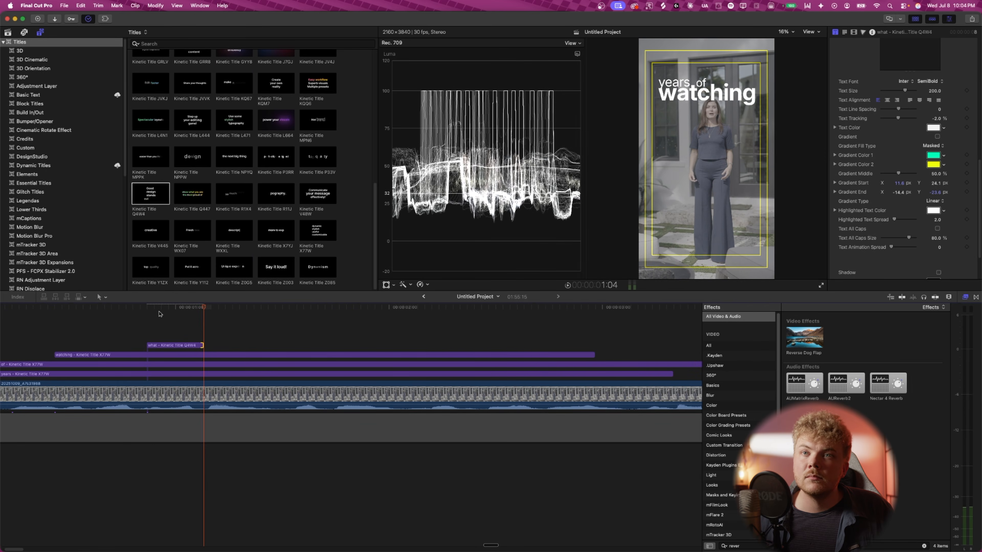
- Duplicate the what title onto a lane below, starting slightly later, and set its text to buyers
left_click(138, 316)
left_click_drag(163, 346, 199, 347)
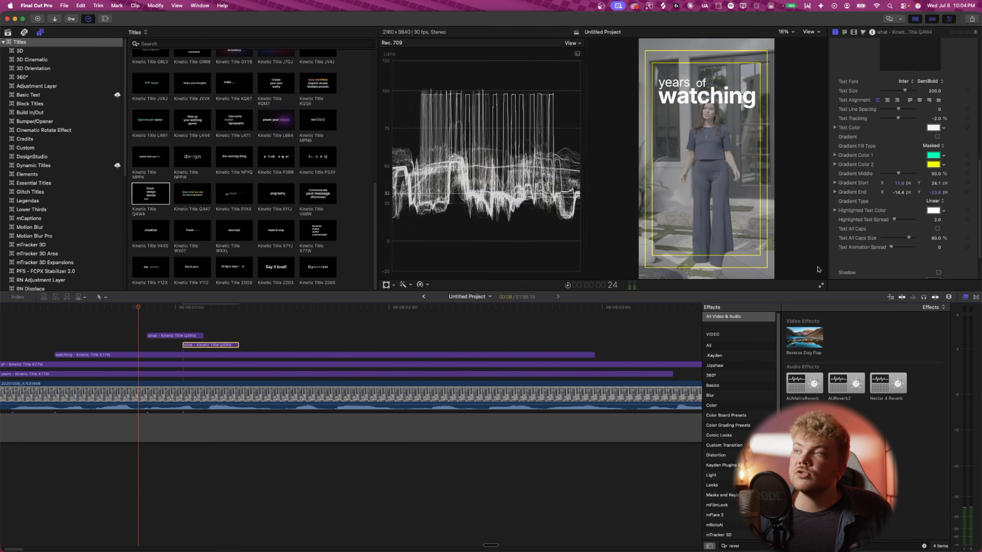
scroll(888, 223, "up", 5)
left_click(888, 223)
key("super+a")
type("bur")
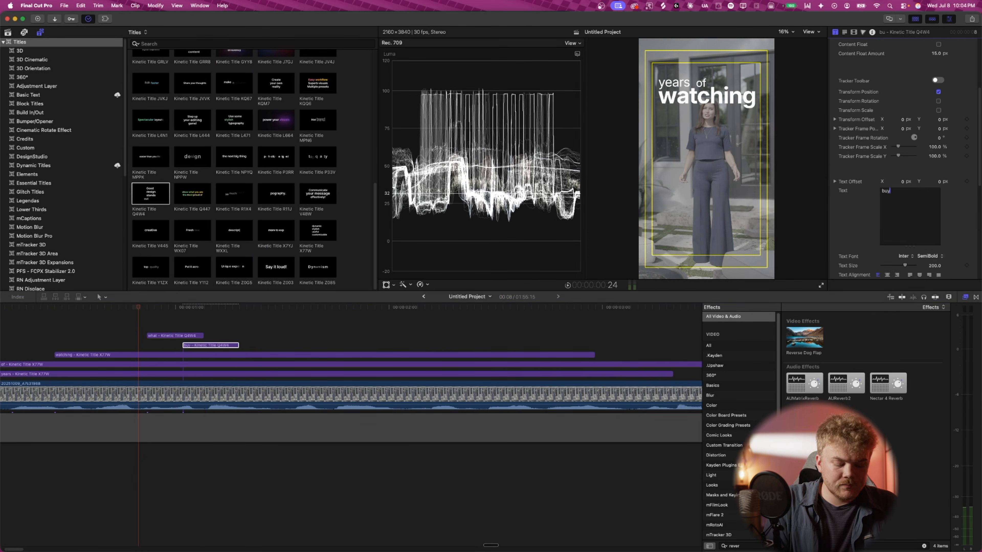
type("ers")
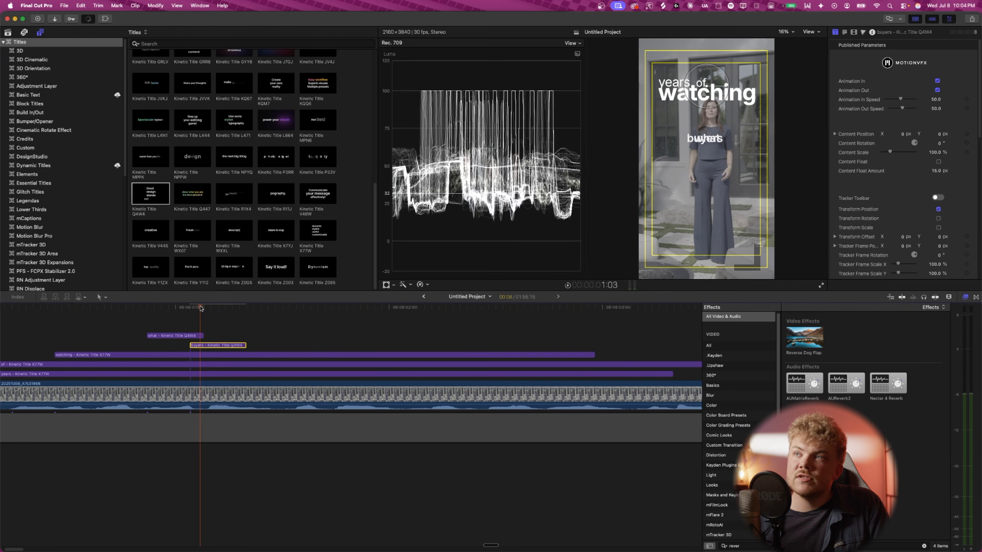
- Move the what word up to sit just below watching
left_click_drag(201, 306, 185, 307)
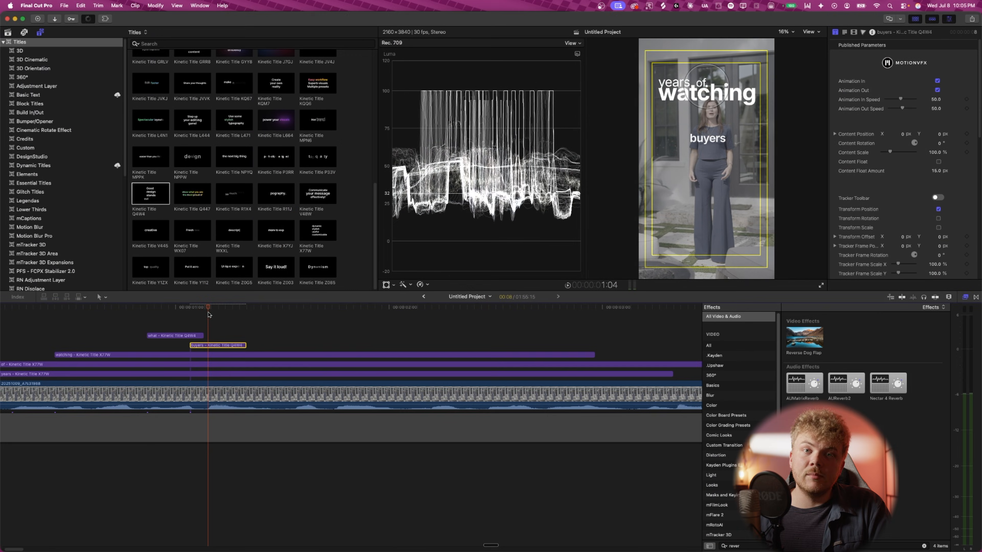
left_click_drag(208, 312, 186, 312)
left_click(159, 335)
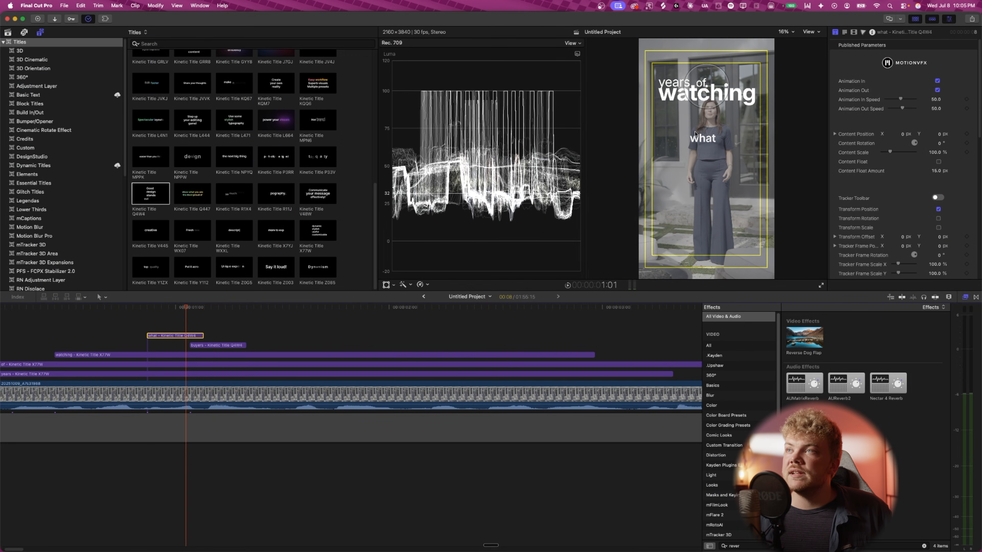
left_click_drag(696, 135, 692, 112)
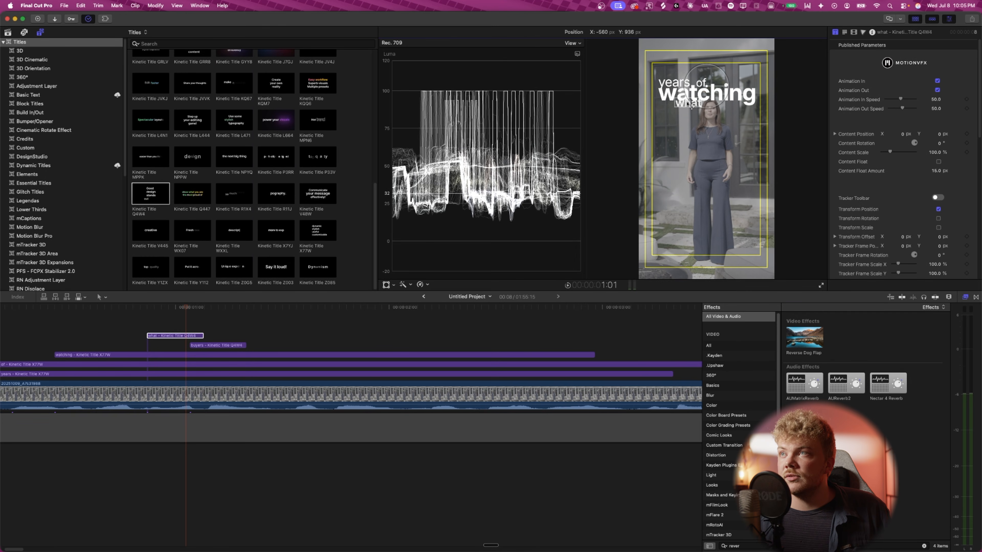
- Position the buyers word next to what below watching
left_click(216, 345)
left_click_drag(190, 309, 212, 310)
left_click_drag(711, 141, 694, 105)
left_click_drag(212, 310, 165, 317)
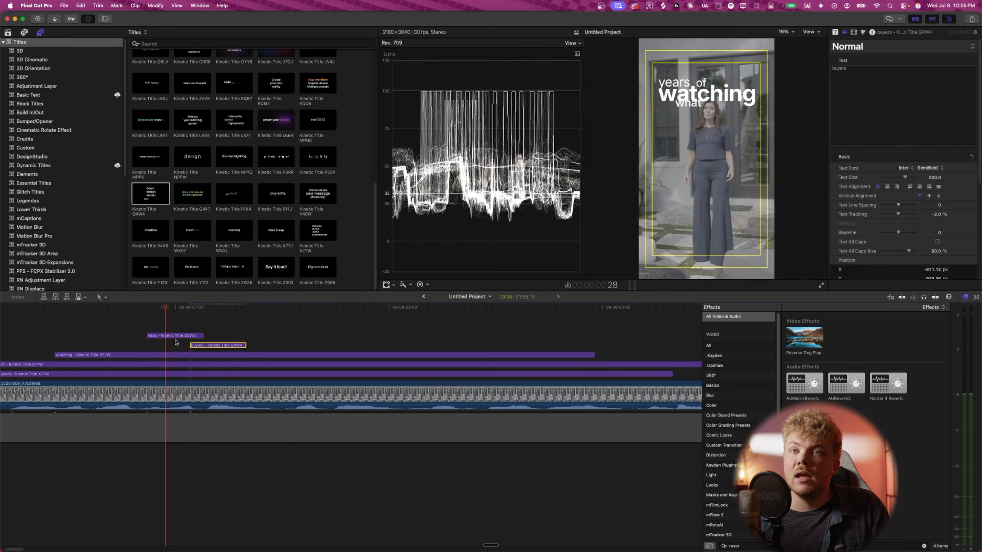
- Set the what title's font to Inter 18pt Regular
left_click(172, 340)
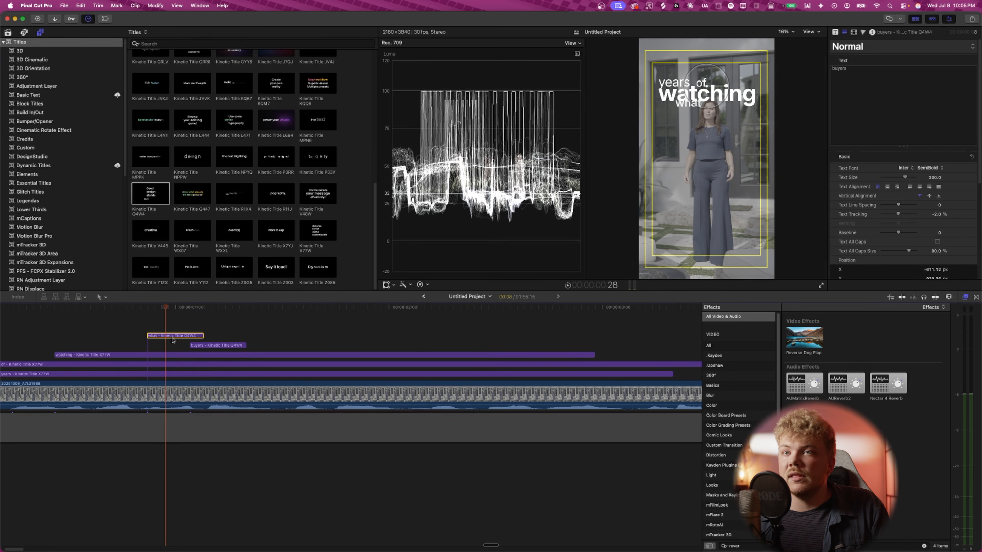
left_click(938, 174)
left_click(930, 148)
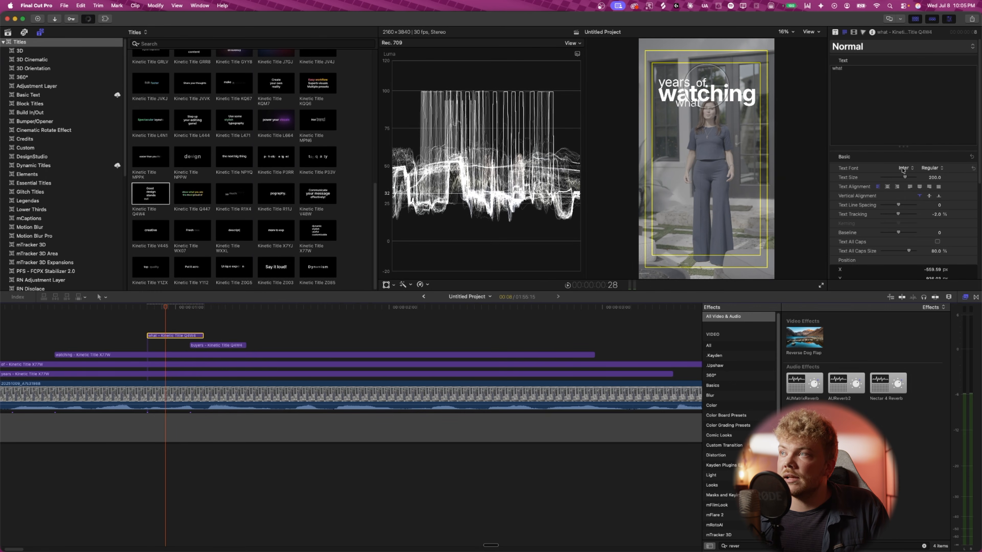
left_click(904, 169)
left_click(796, 173)
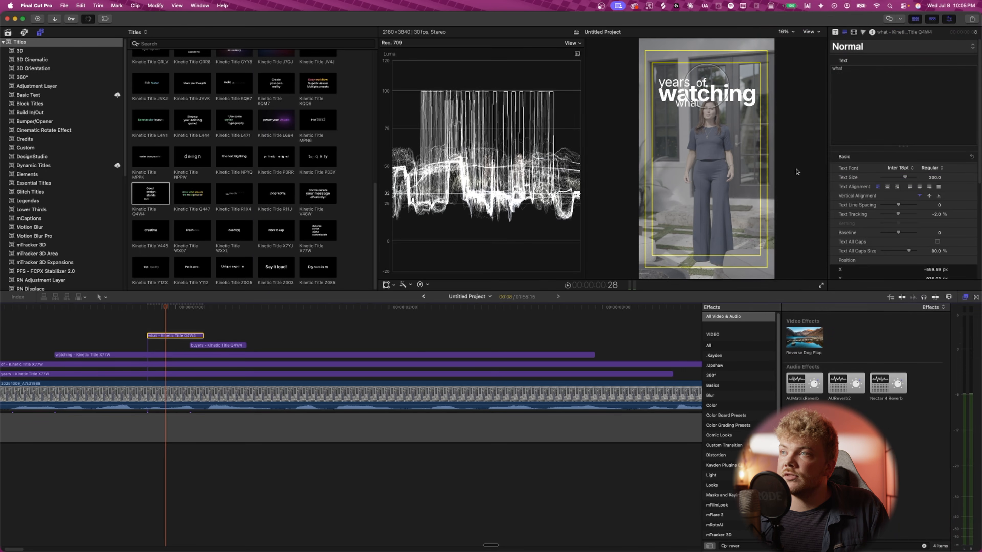
- Set the buyers title's font to Inter 18pt
left_click(201, 347)
left_click(932, 168)
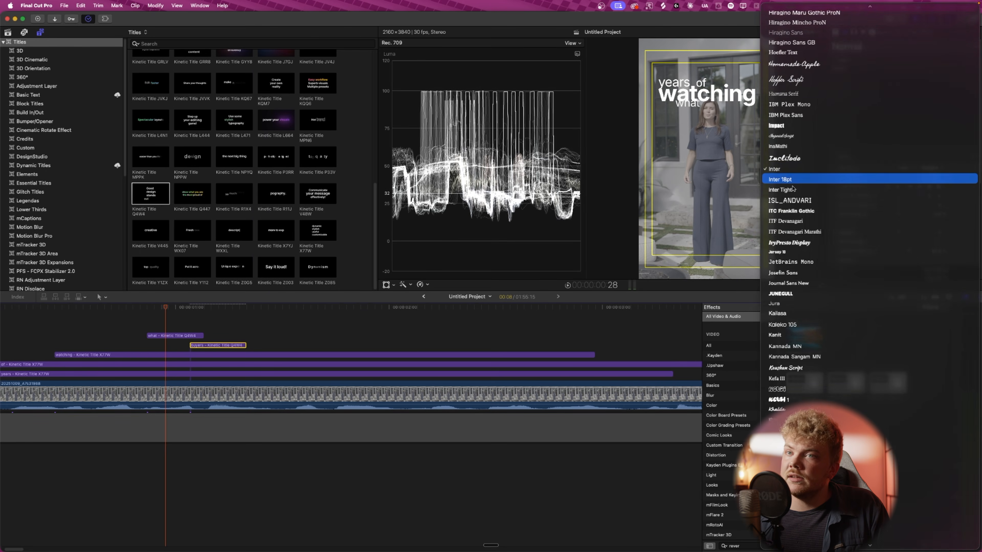
left_click(928, 178)
- Set the font style of the what and buyers titles to Regular
left_click(174, 336)
left_click(931, 168)
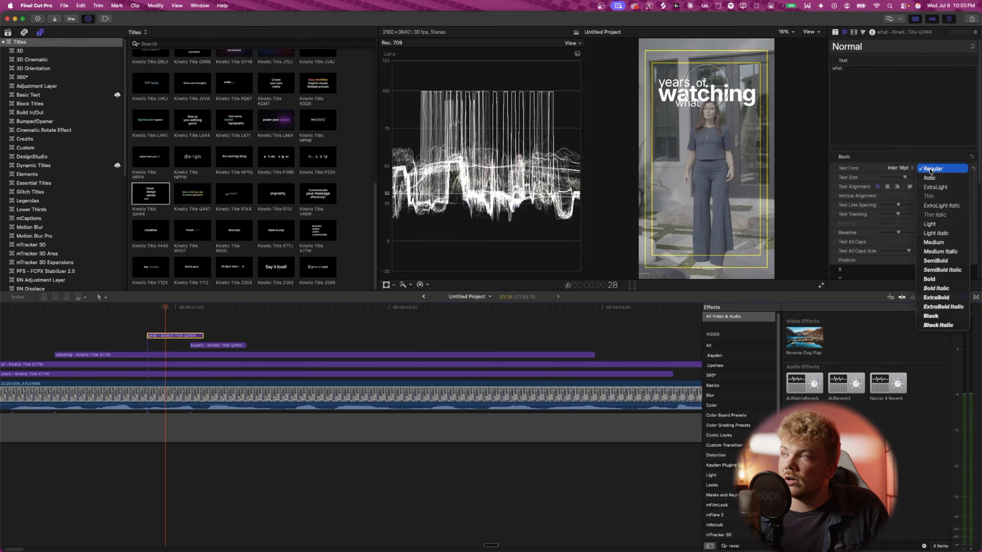
left_click(931, 169)
left_click(215, 345)
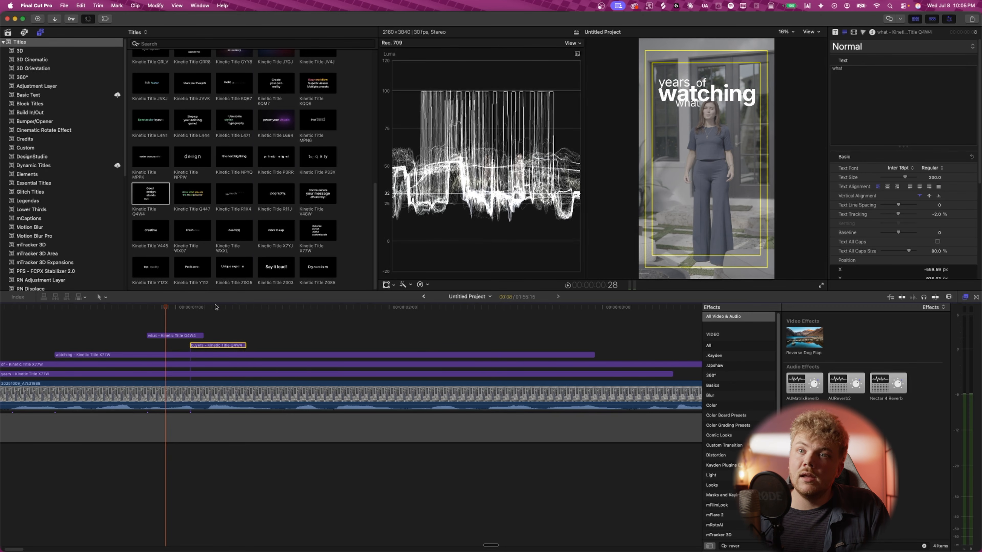
left_click(215, 305)
left_click(936, 168)
left_click(910, 177)
- Play back the sequence from the start of the titles
left_click(182, 309)
key("space")
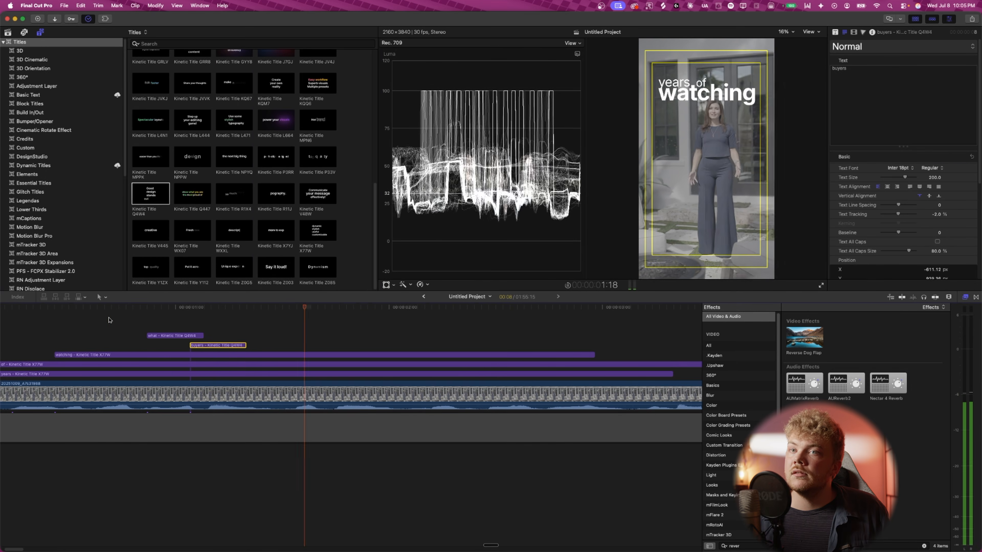
- Set the click title's font style to Bold
left_click(127, 355)
key("super+minus")
key("super+minus")
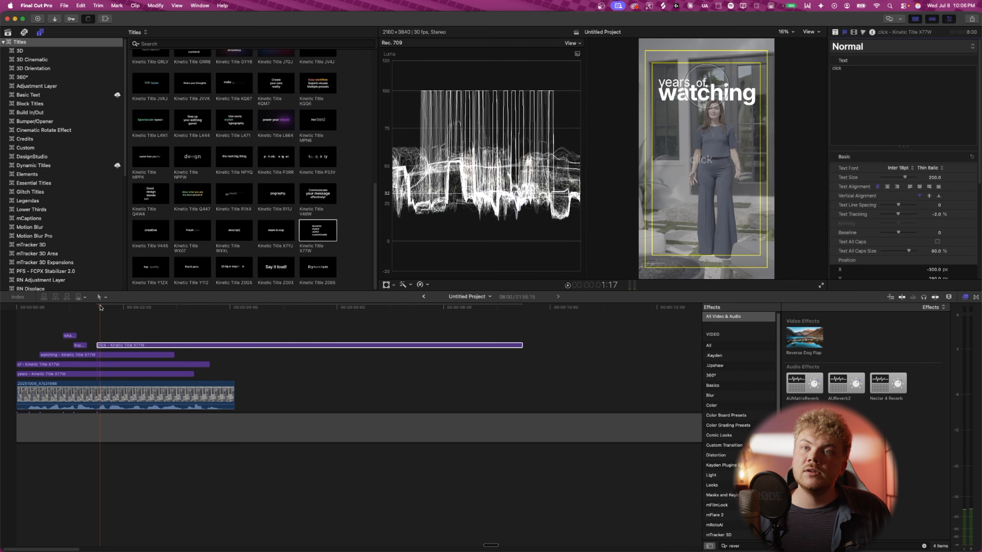
left_click(928, 168)
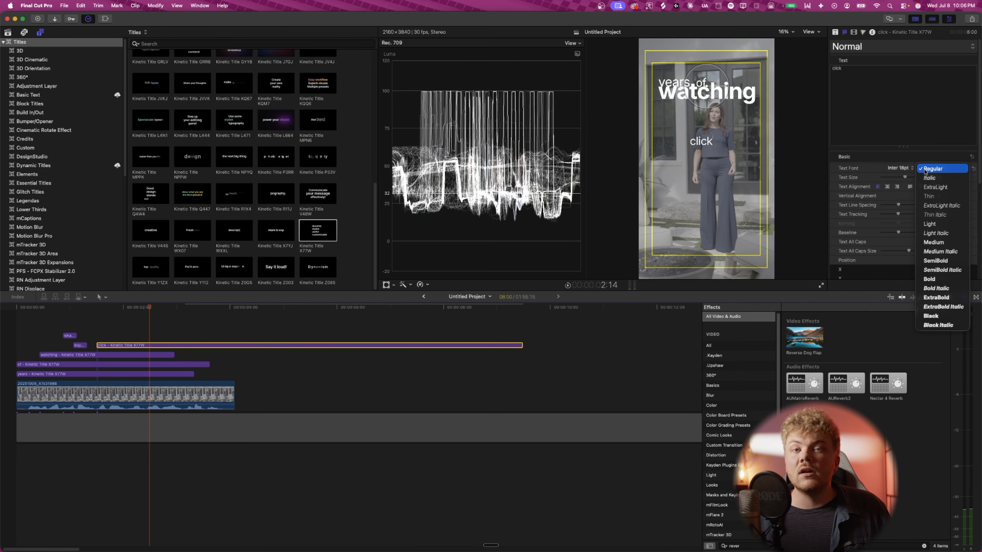
left_click(929, 279)
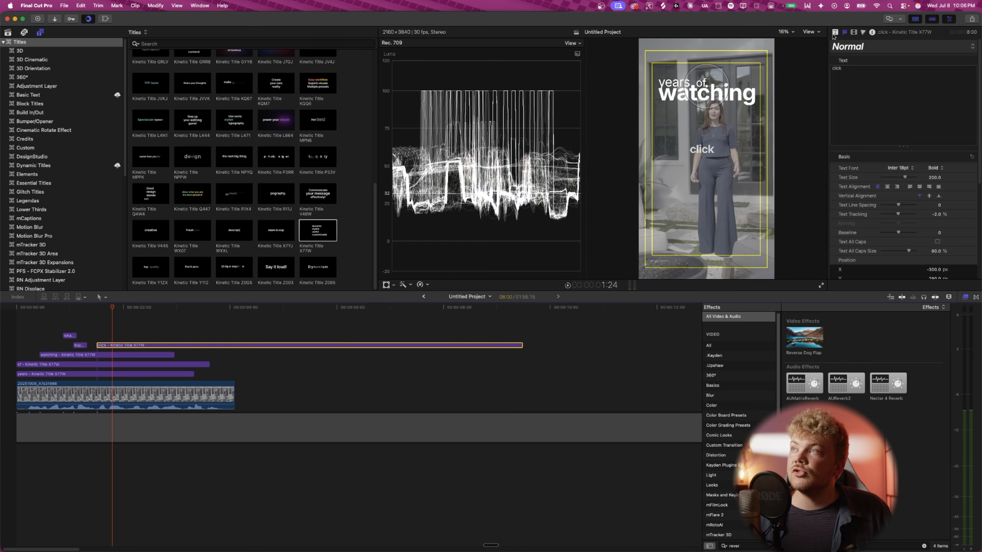
- Blade the click title into several consecutive segments, one per spoken word
left_click(835, 32)
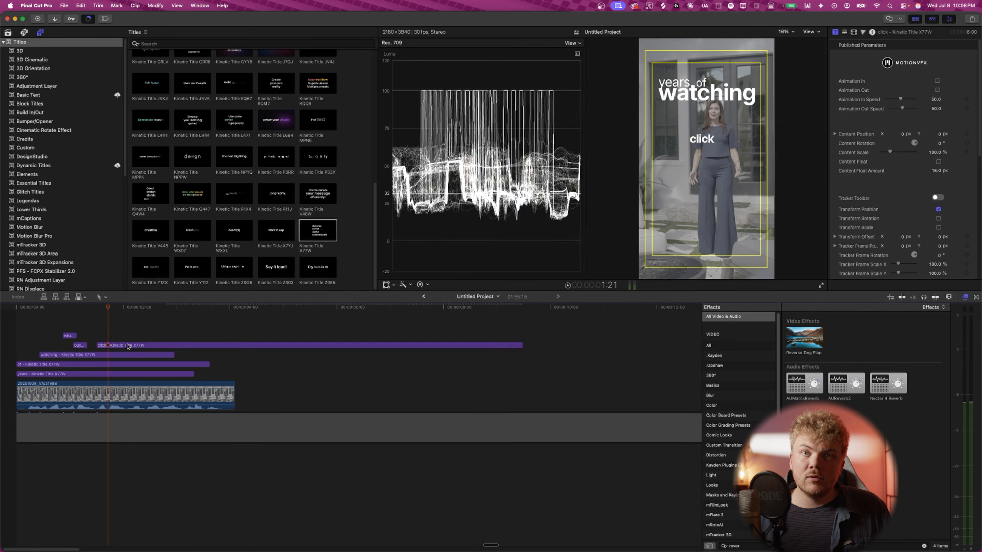
left_click(128, 345)
key("super+b")
left_click(144, 345)
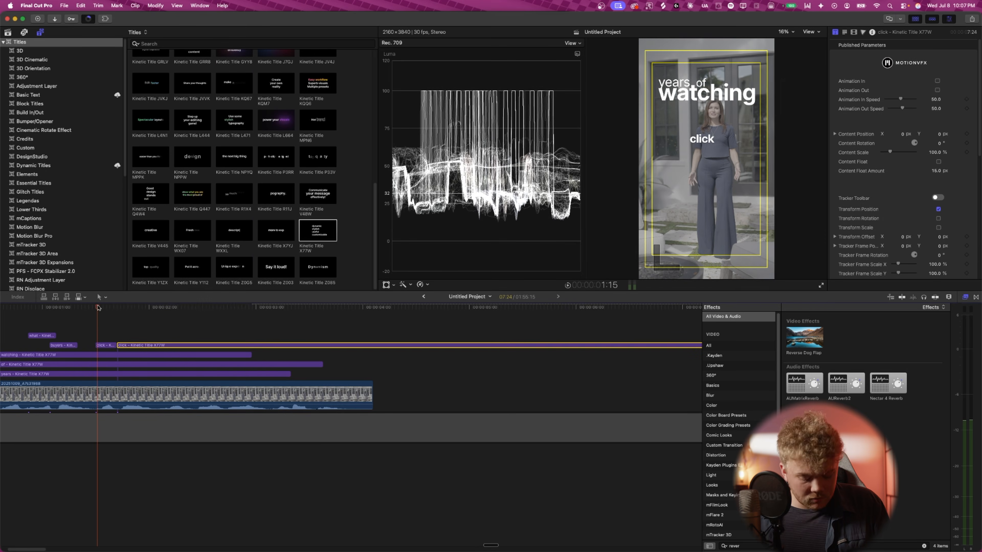
key("super+equal")
key("super+b")
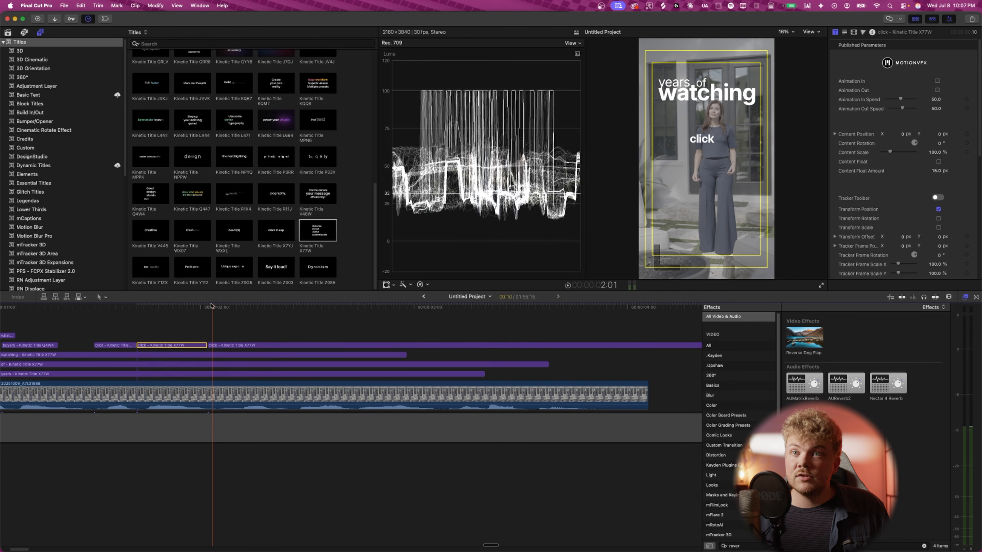
left_click_drag(213, 308, 289, 315)
left_click(304, 347)
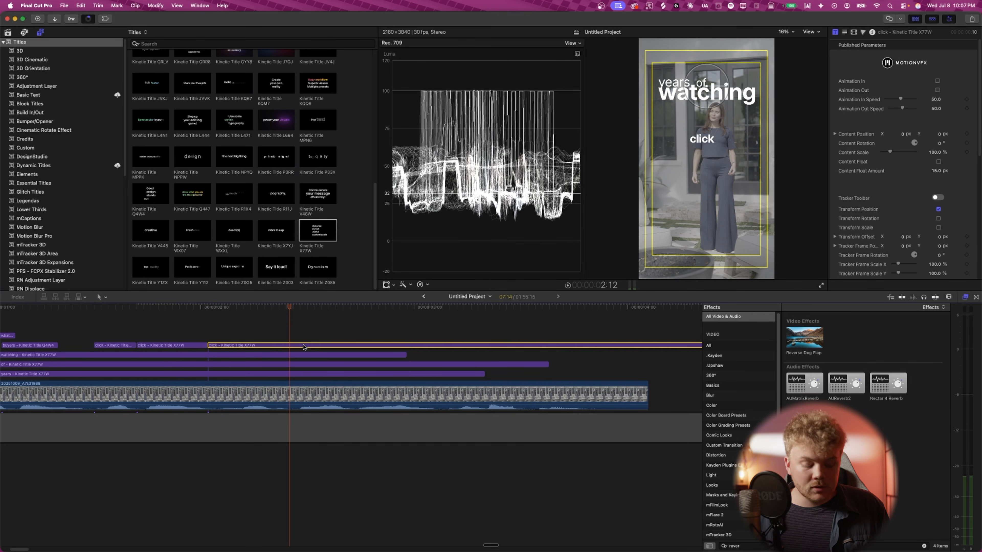
key("super+b")
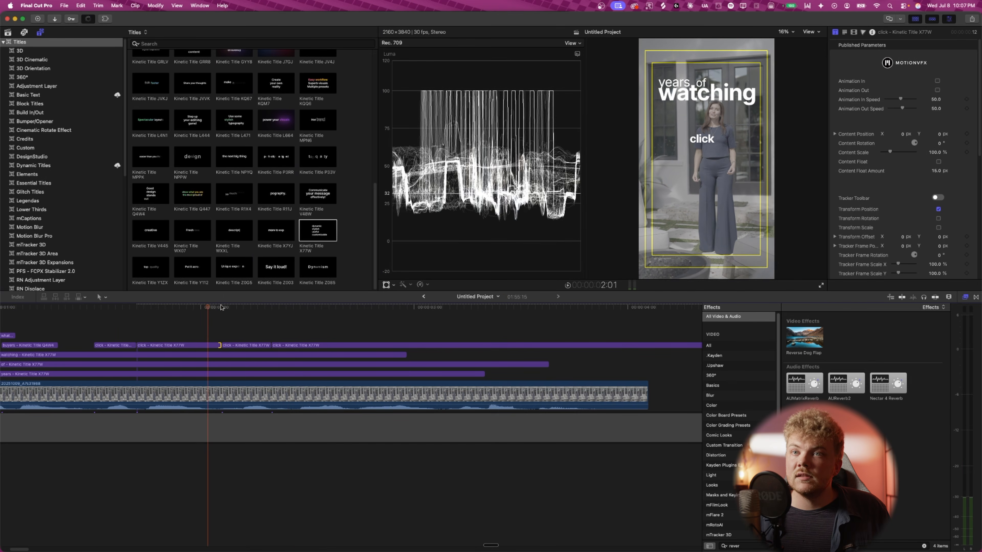
left_click_drag(210, 312, 309, 312)
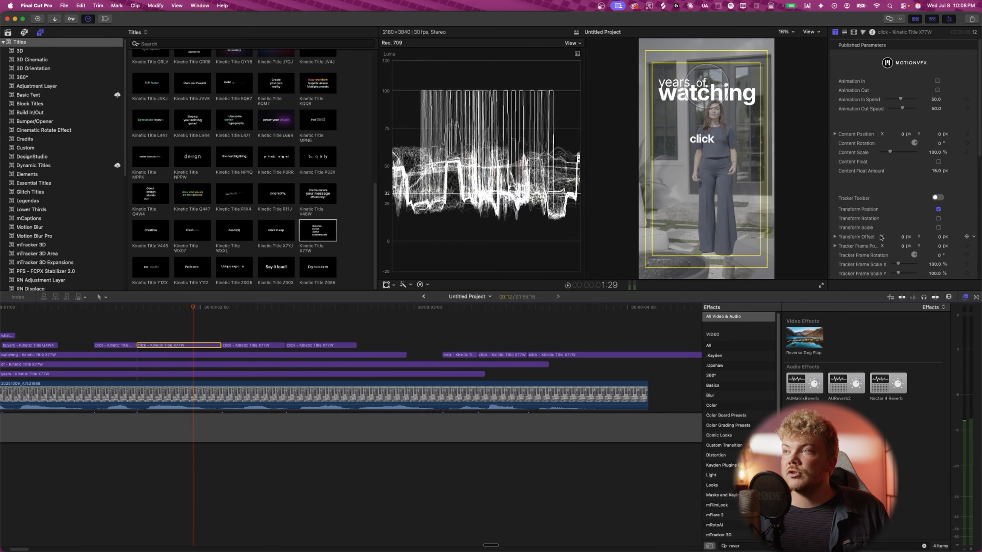
scroll(881, 238, "down", 5)
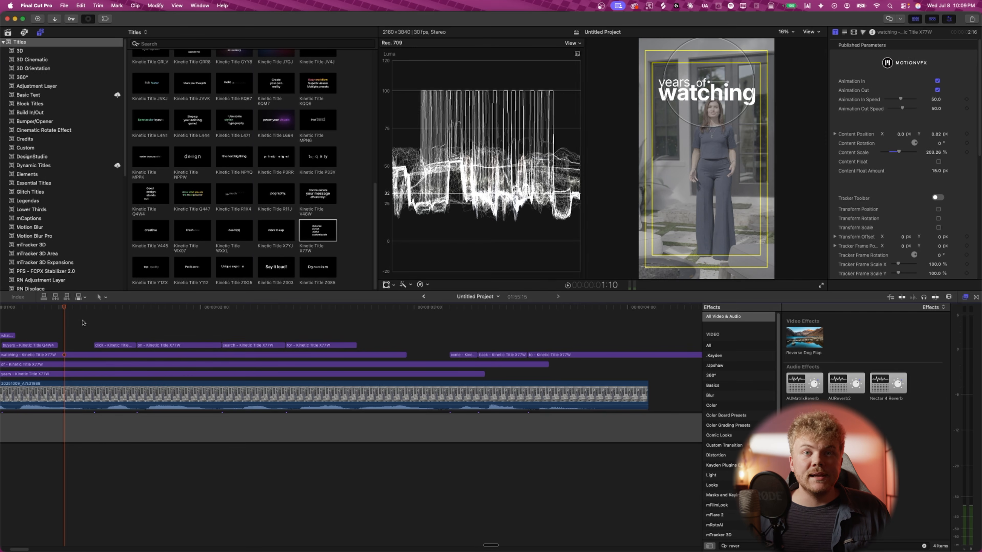
- Play back the split word titles to review their timing
key("space")
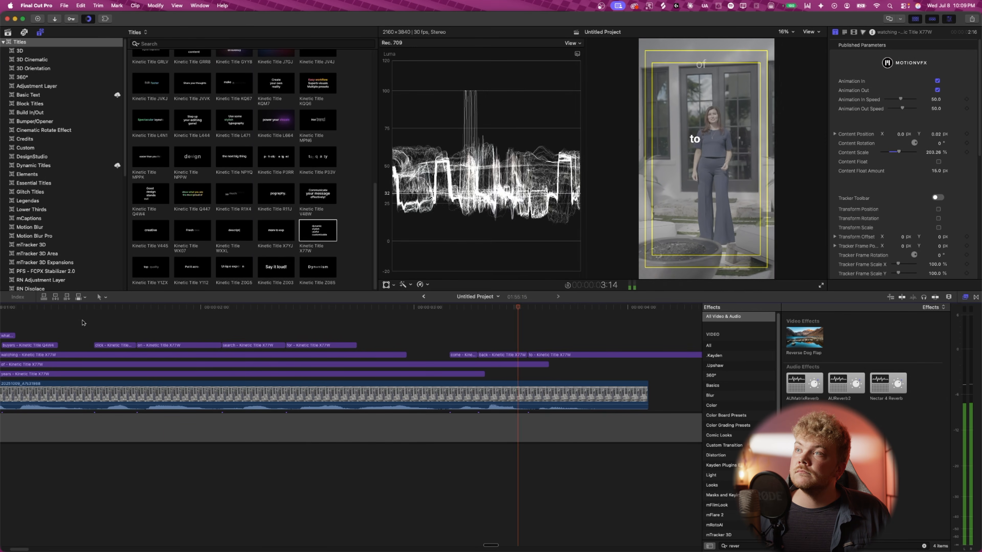
key("space")
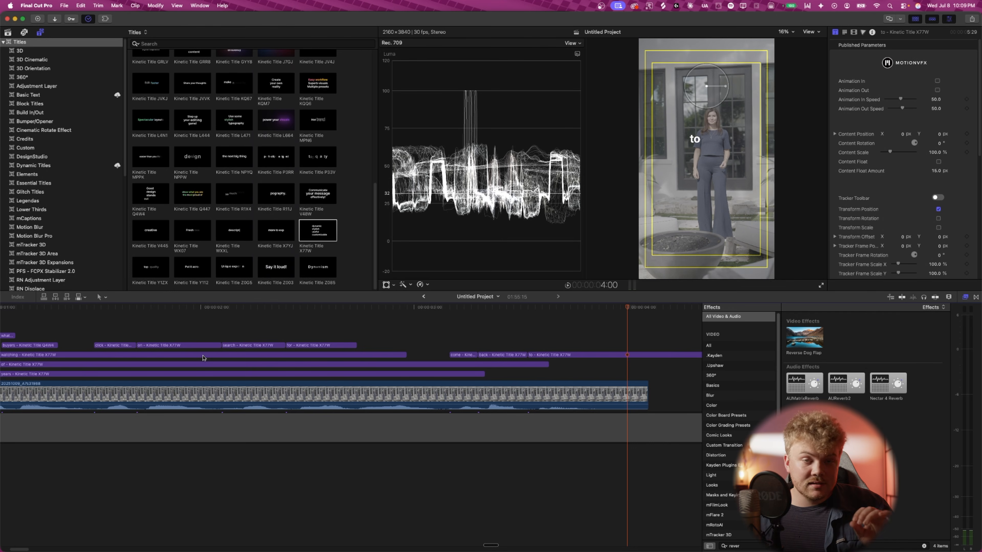
key("super+minus")
left_click(194, 346)
key("space")
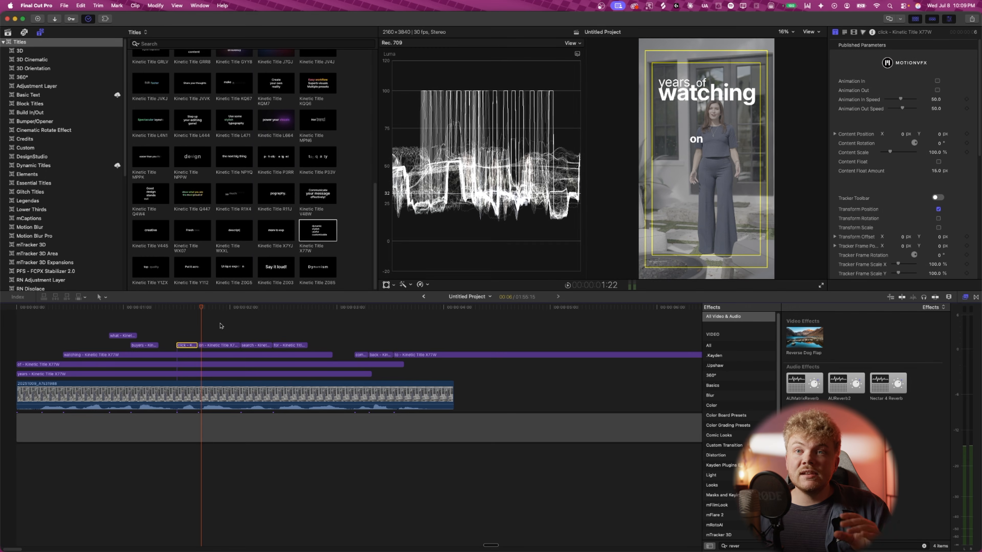
- Turn on the viewer's horizon overlay
left_click(810, 32)
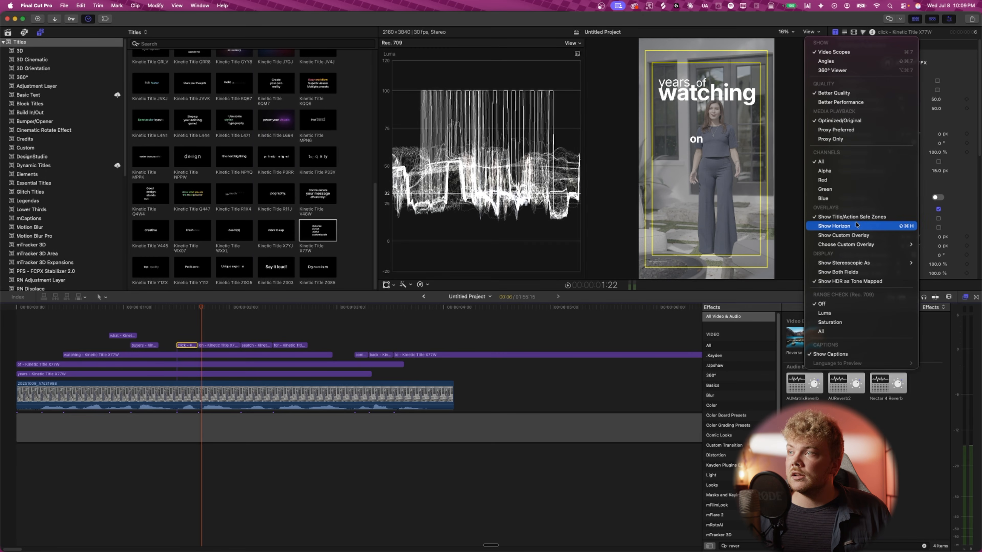
left_click(805, 29)
left_click(806, 31)
left_click(834, 226)
- Move the click word onto the horizon line at the frame's centre
left_click(190, 346)
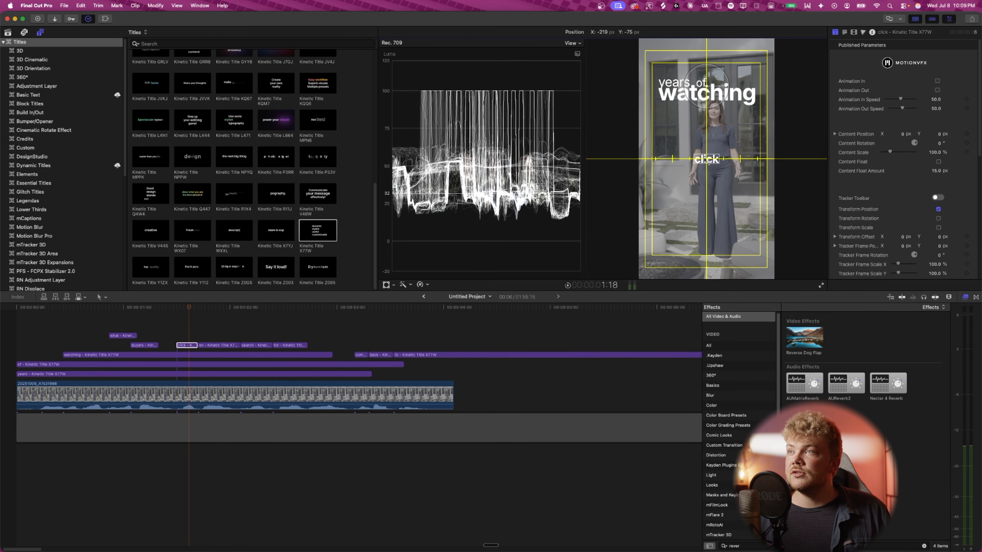
double_click(702, 140)
left_click_drag(713, 164, 714, 162)
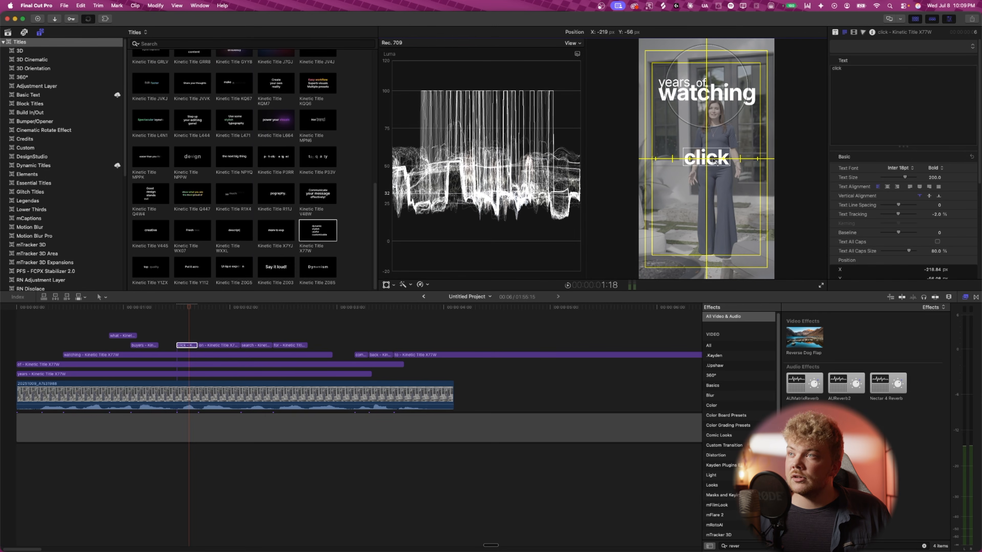
left_click_drag(187, 311, 205, 315)
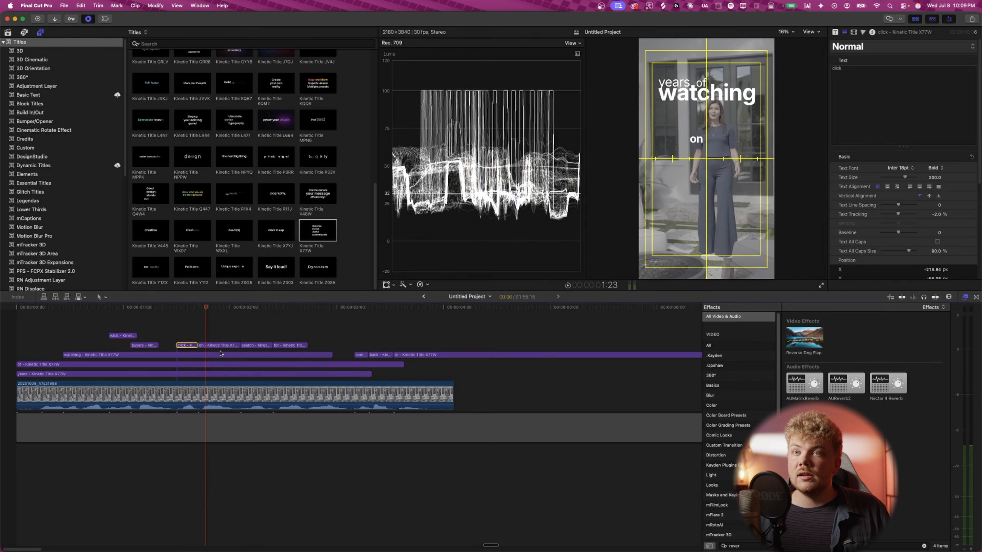
- Move the on word down onto the horizon line at the frame's centre
left_click(222, 346)
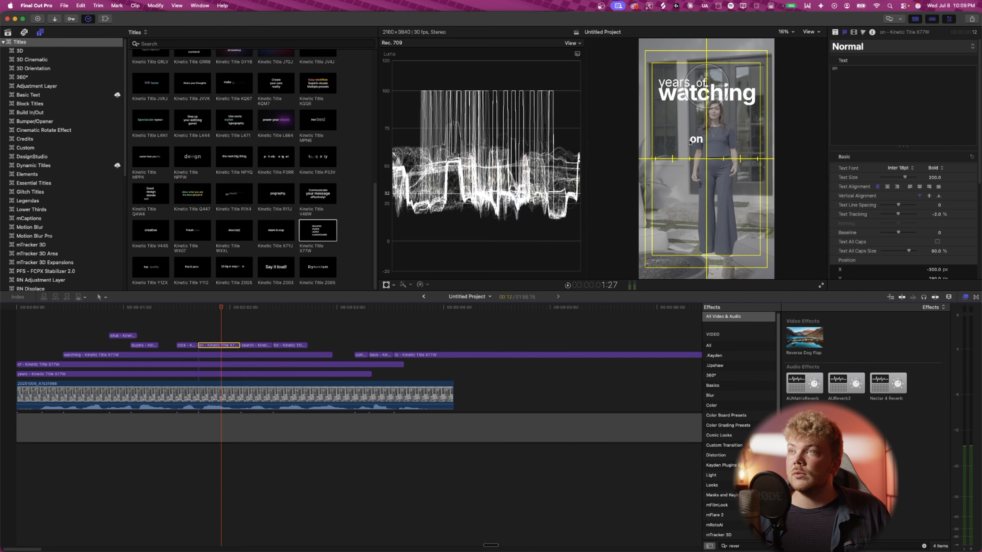
left_click_drag(689, 144, 700, 159)
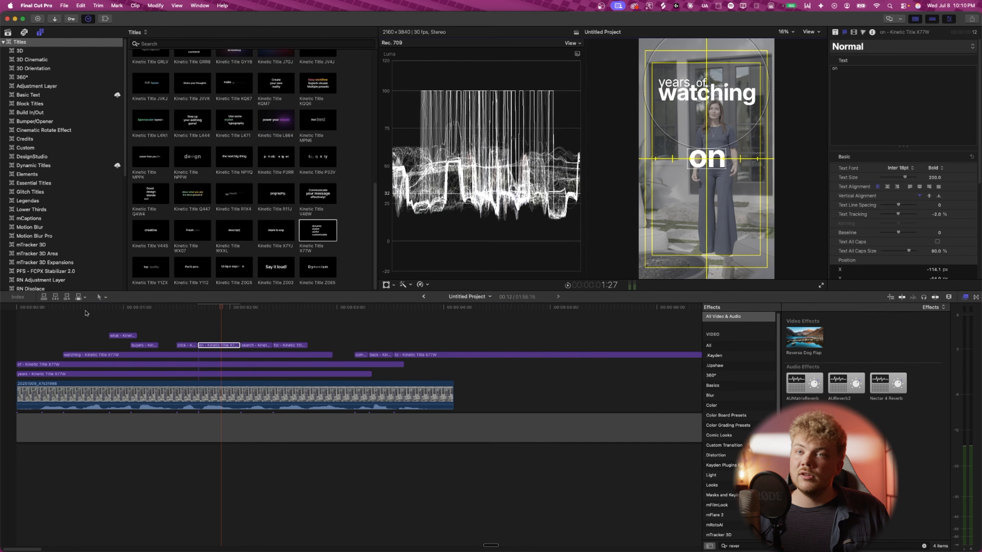
left_click(186, 329)
left_click(189, 308)
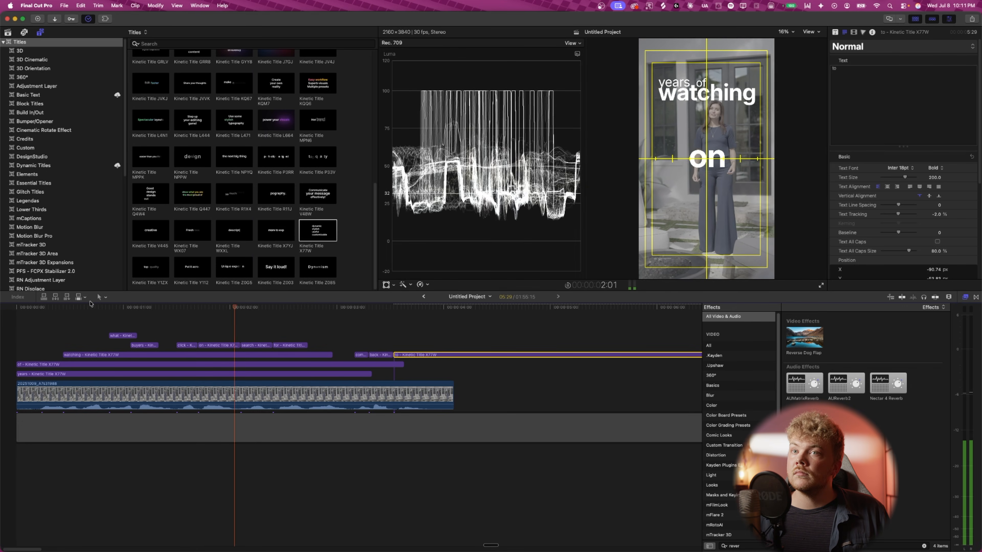
- Drag the for title's end up onto the lane above and play it back
key("space")
left_click(157, 346)
left_click(305, 347)
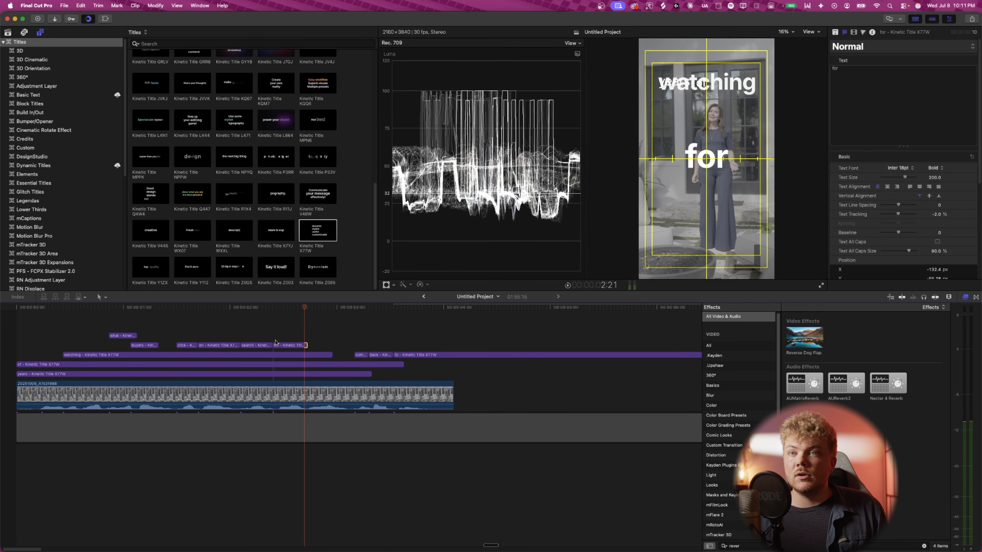
left_click_drag(304, 346, 291, 337)
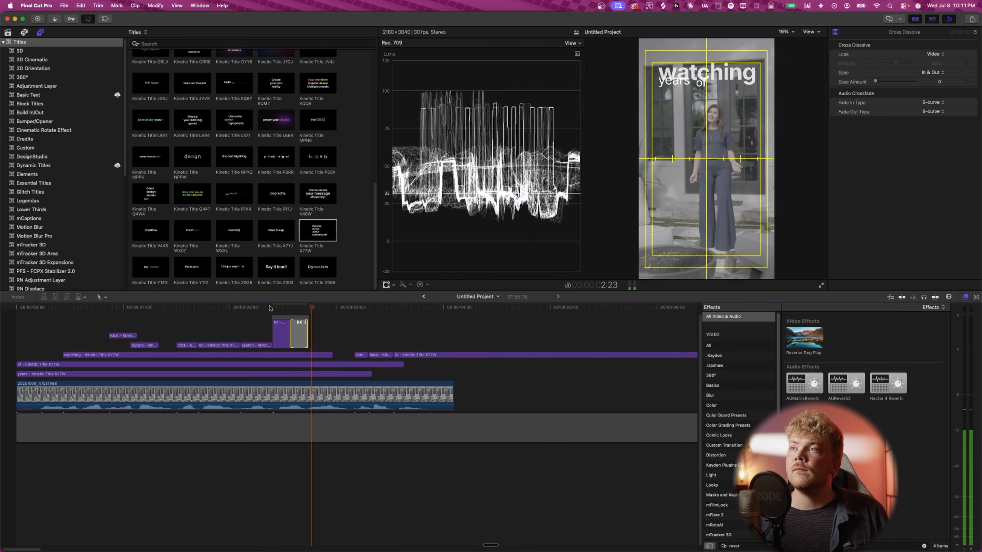
key("space")
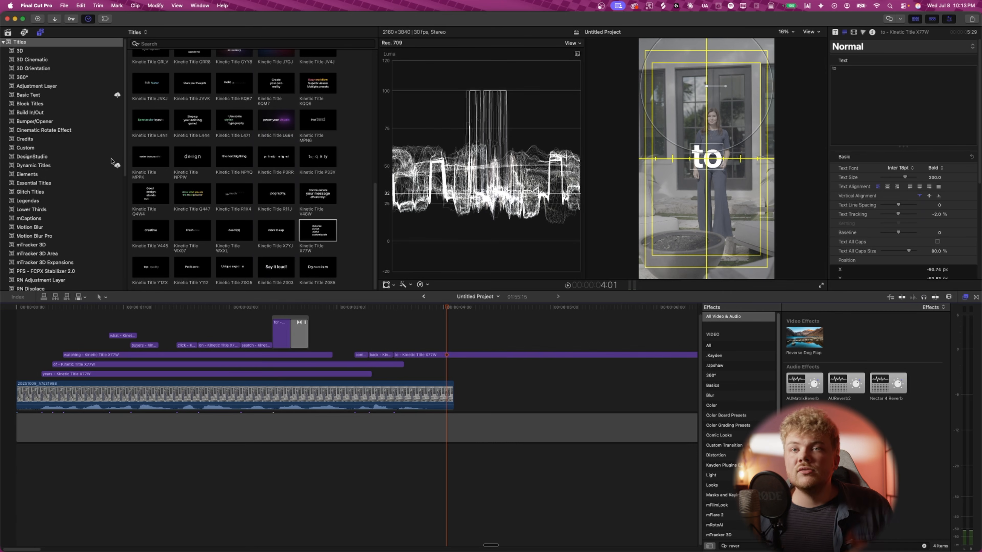
- Set the watching title's text colour to red
left_click(143, 374)
scroll(909, 215, "down", 5)
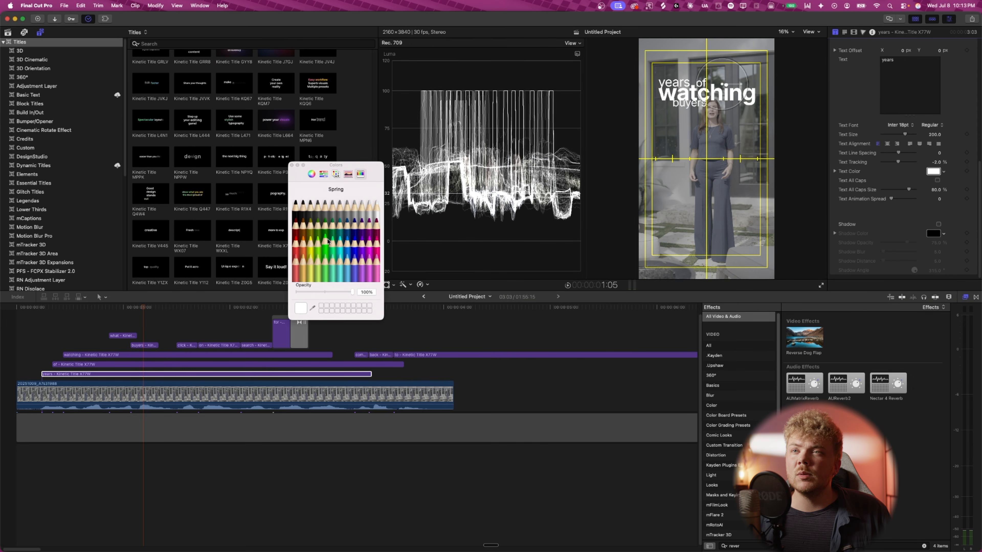
left_click(141, 355)
left_click(933, 185)
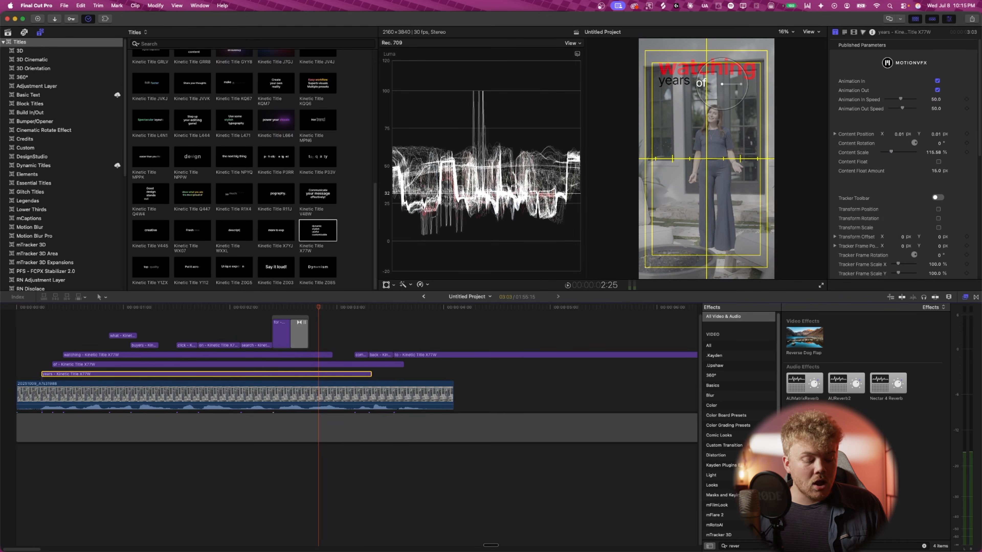
- Turn the remaining title clips into compound clips, keeping the default names
key("alt+g")
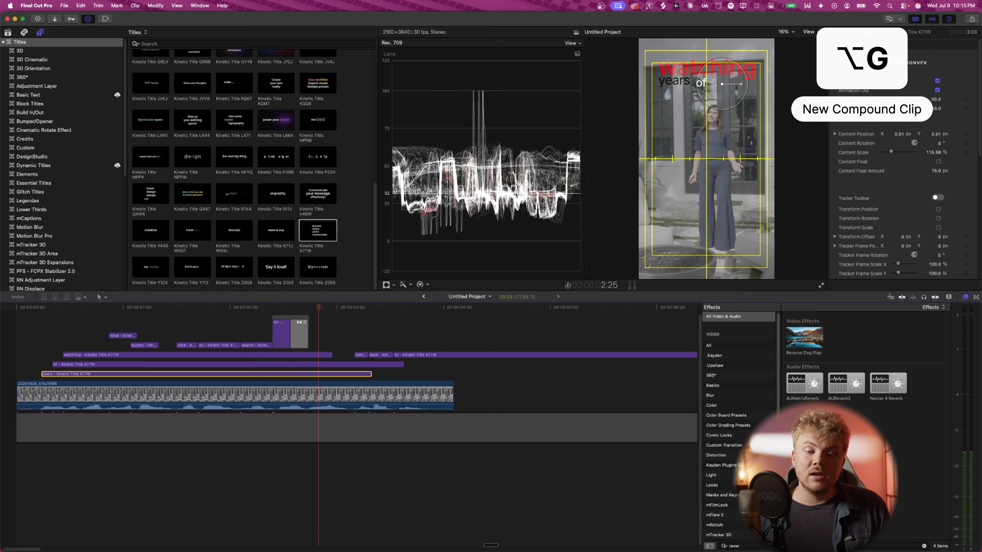
key("Return")
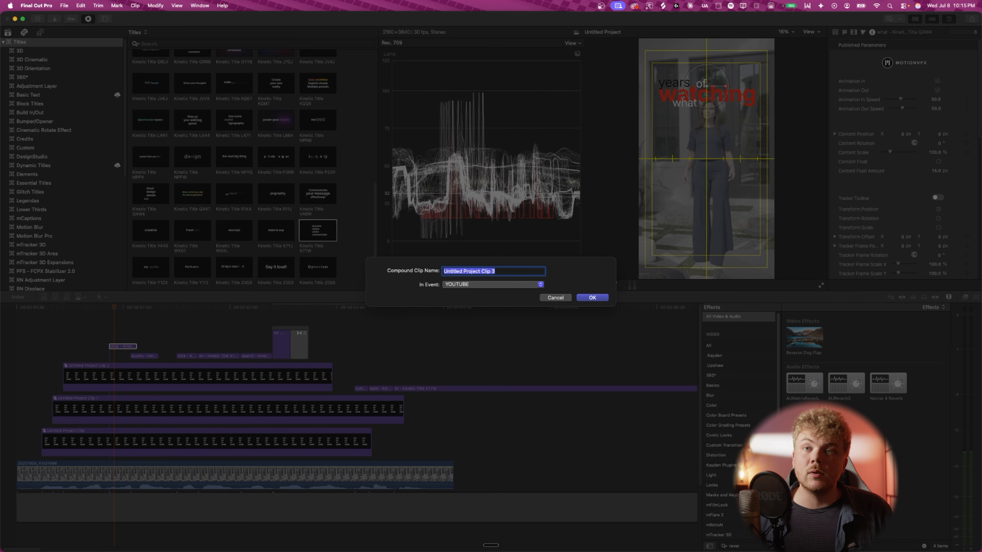
key("Return")
left_click(139, 357)
key("alt+g")
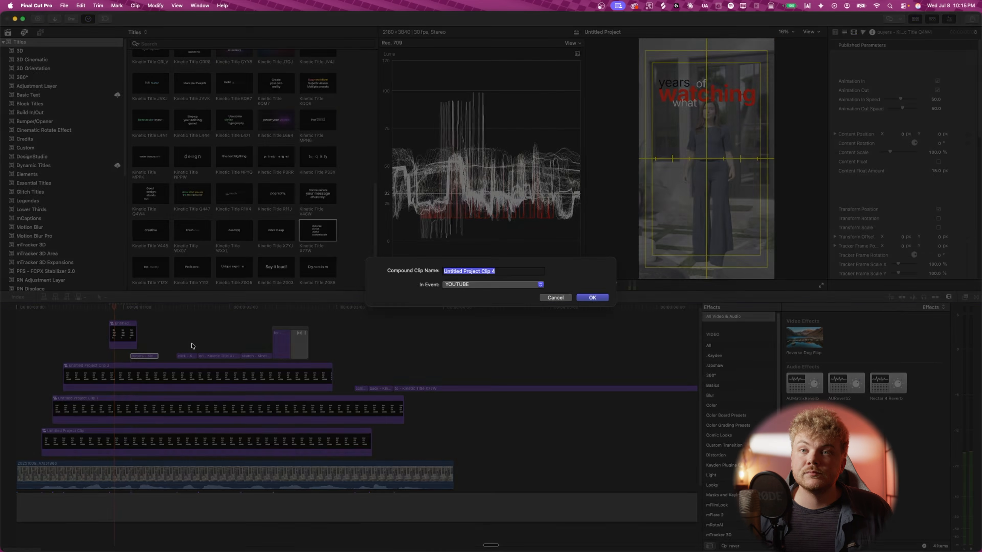
key("Return")
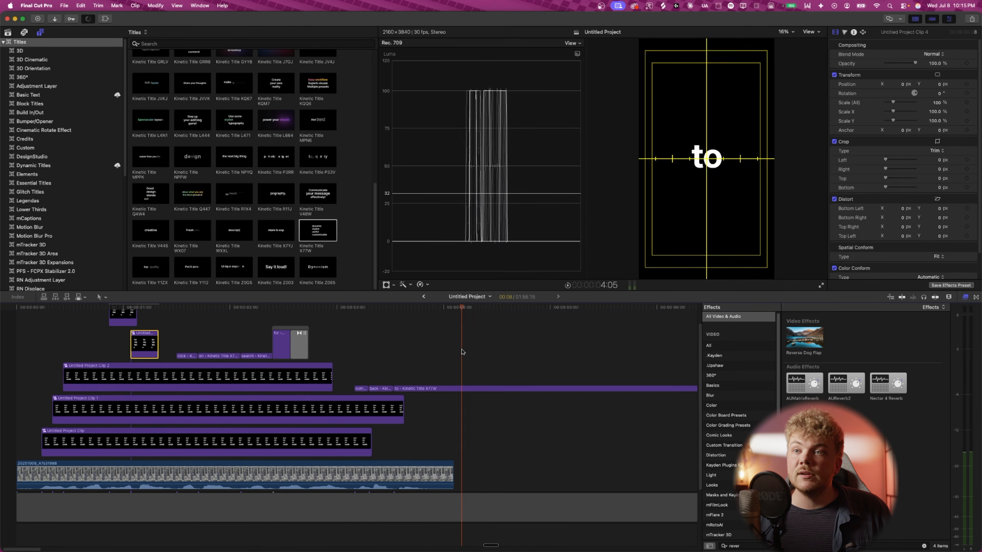
- Select all five title compound clips and nest them into one new compound clip with the default name
right_click(299, 387)
left_click(103, 361)
scroll(103, 362, "up", 2)
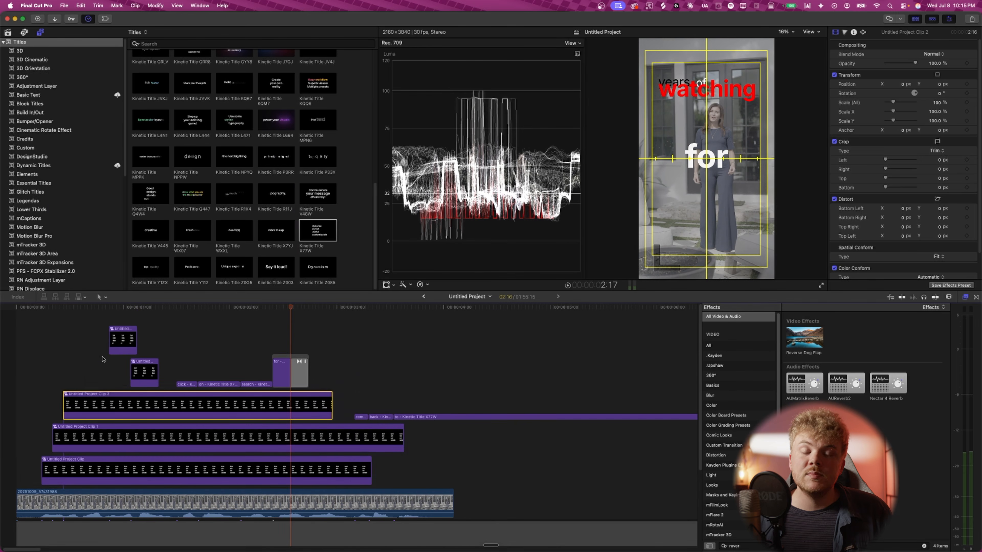
left_click_drag(58, 348, 156, 467)
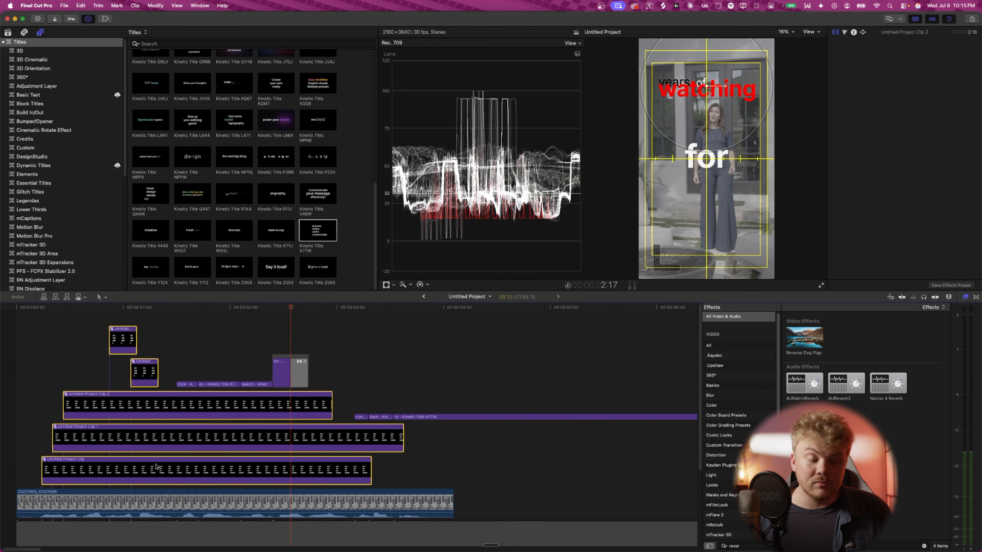
left_click_drag(85, 340, 157, 476)
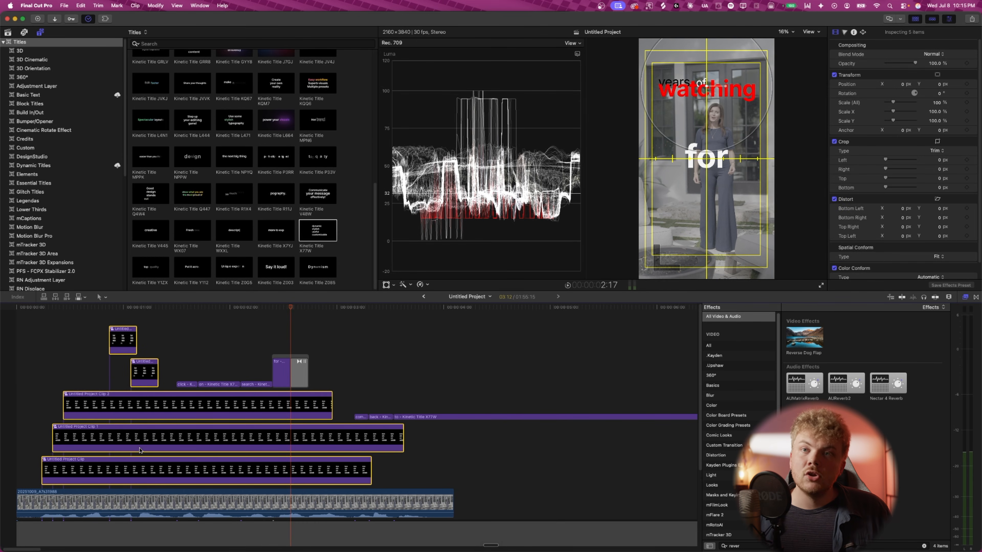
left_click_drag(85, 351, 159, 474)
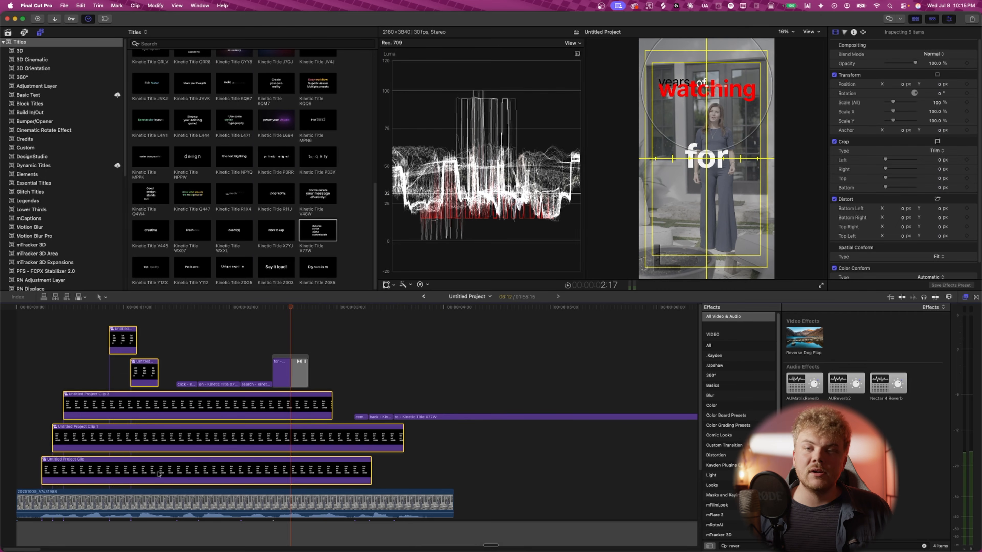
key("alt+g")
key("Return")
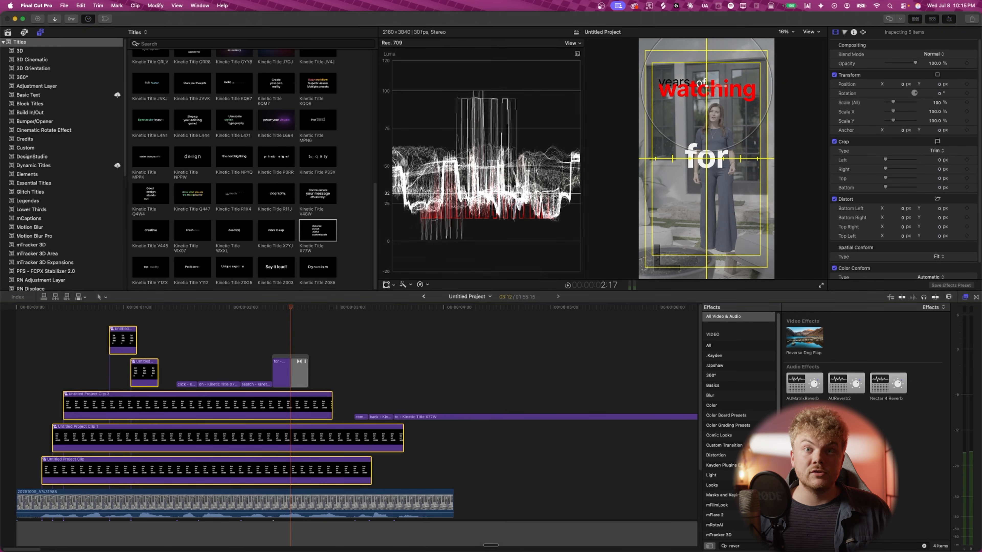
- Open the combined compound clip and add a Short adjustment layer above the titles, extended to the clip's end
left_click_drag(103, 308, 49, 330)
key("space")
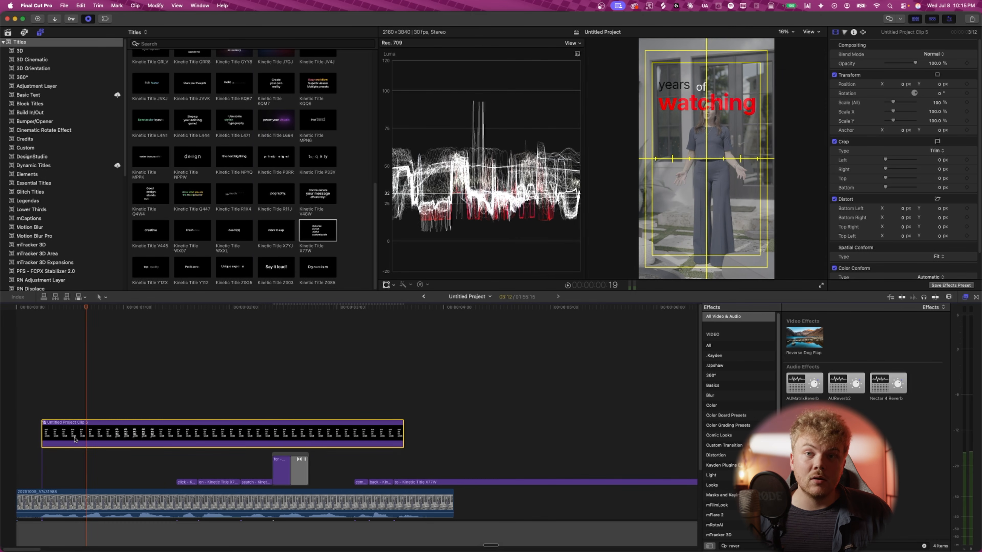
double_click(75, 440)
left_click(76, 84)
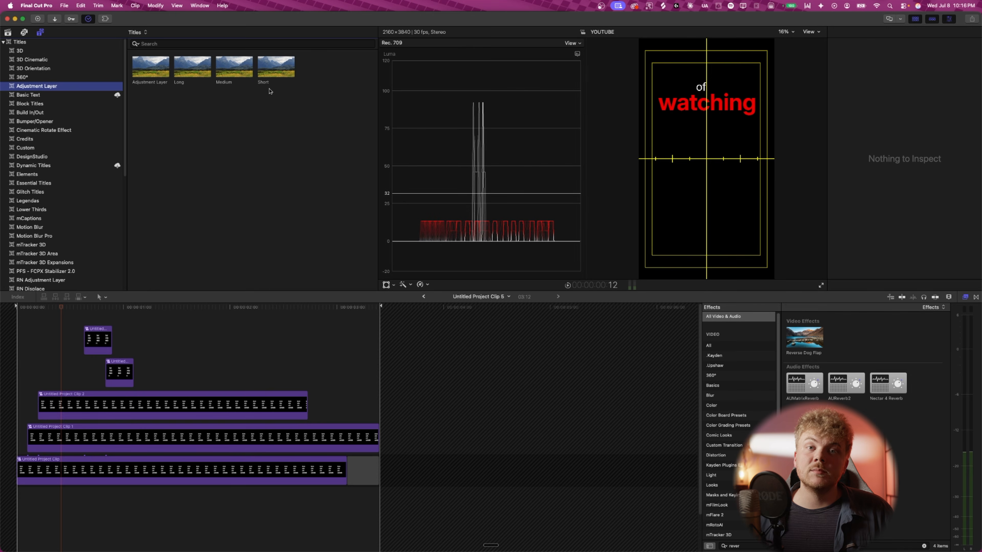
left_click_drag(263, 78, 382, 329)
left_click_drag(384, 335, 391, 336)
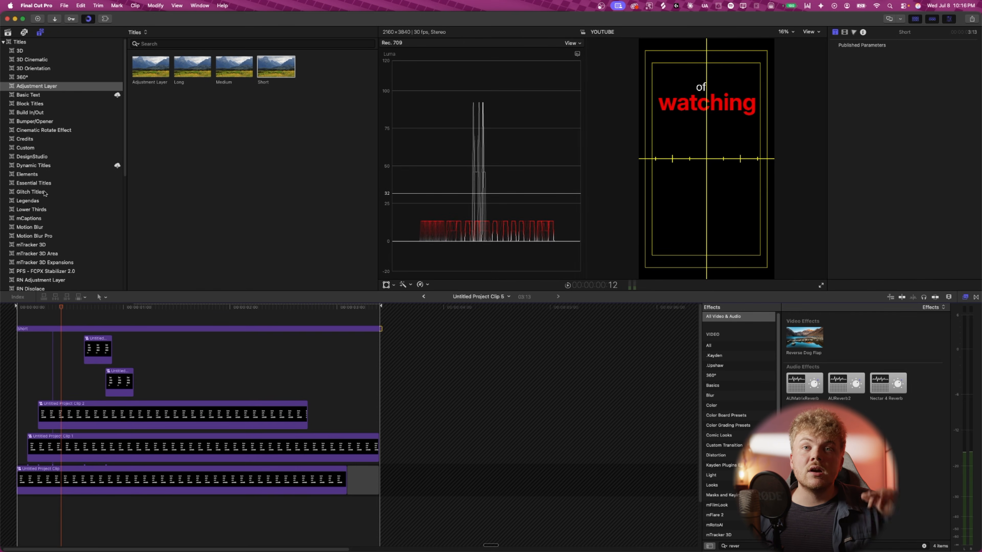
- Add the Moderate Motion Blur layer from Motion Blur Pro above the titles and play it back
left_click(61, 236)
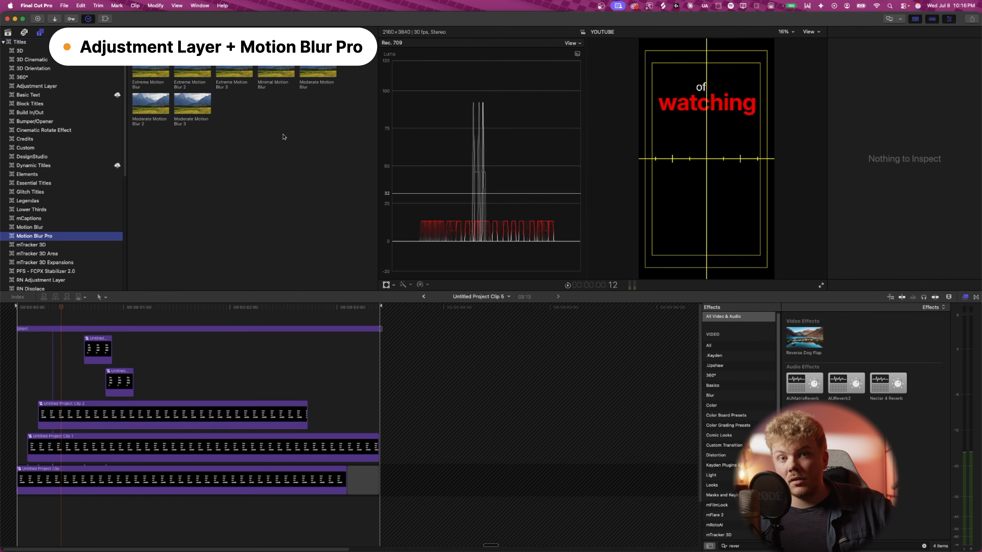
left_click_drag(318, 73, 10, 314)
key("space")
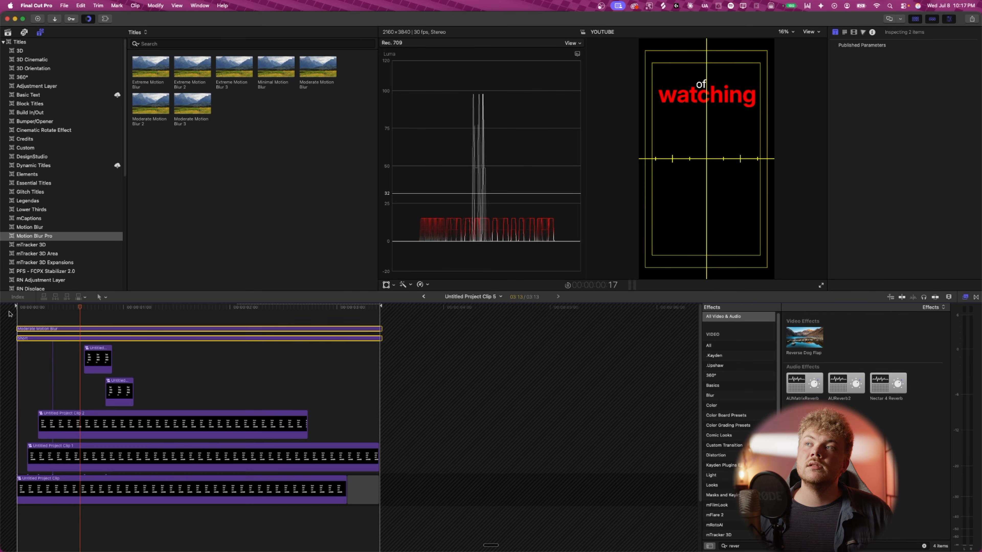
- Select both adjustment layers, toggle them off, and play the titles from the start
left_click_drag(140, 316, 144, 340)
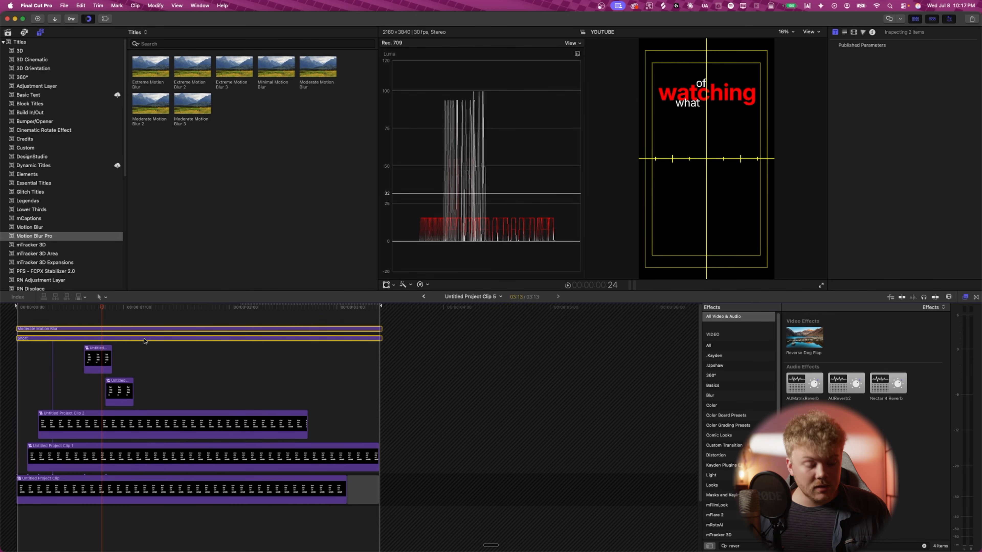
key("v")
left_click(18, 307)
key("space")
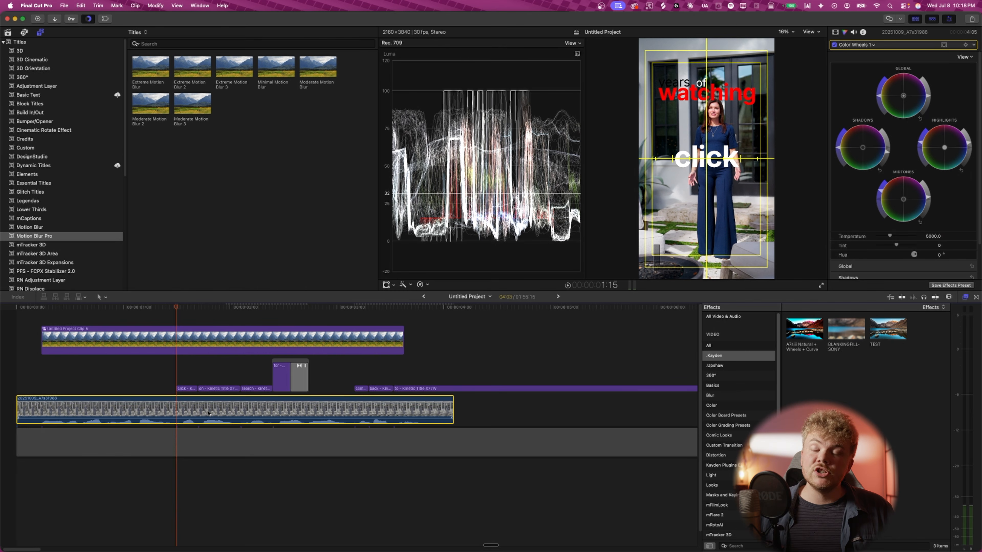
- Duplicate the video clip onto a lane directly above the title compound clip
left_click_drag(207, 413, 181, 329)
left_click(219, 371)
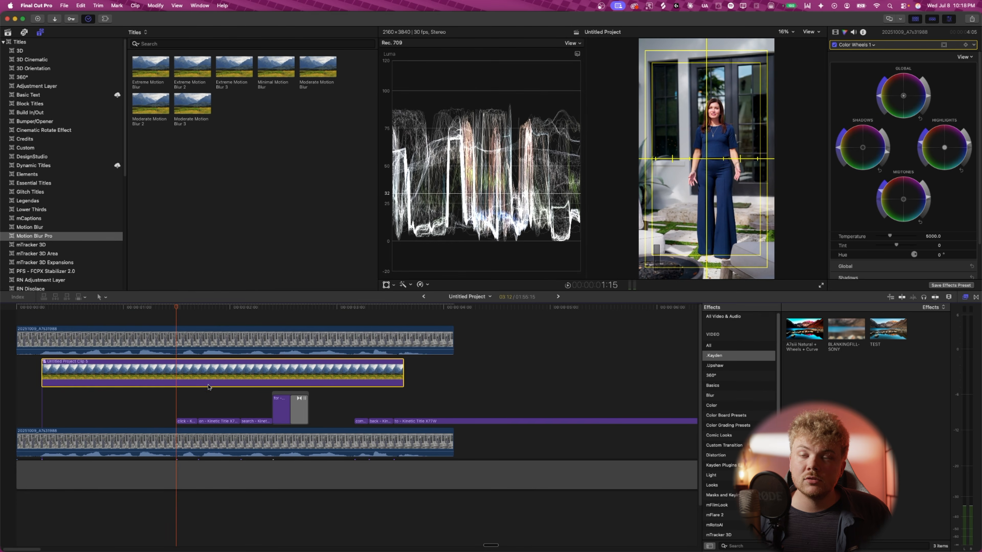
left_click_drag(447, 376, 312, 333)
left_click_drag(437, 393, 176, 423)
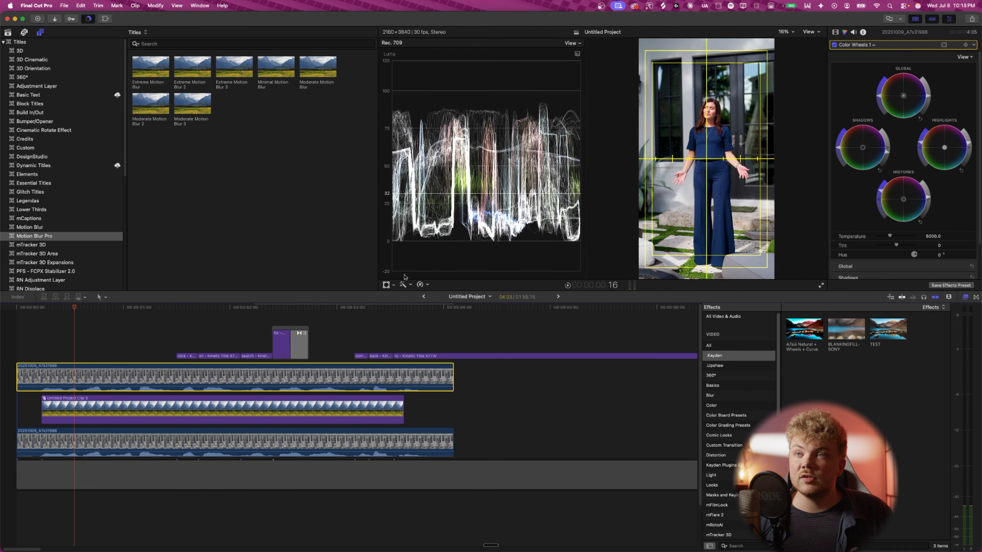
- Add a Magnetic Mask to the upper video clip and mark the woman as the subject
left_click(402, 284)
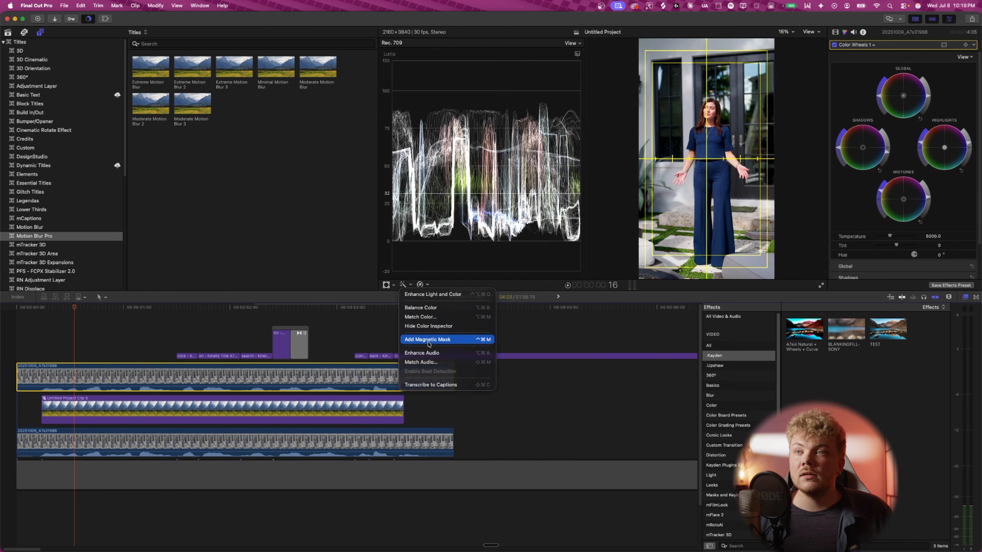
left_click(428, 340)
left_click(712, 112)
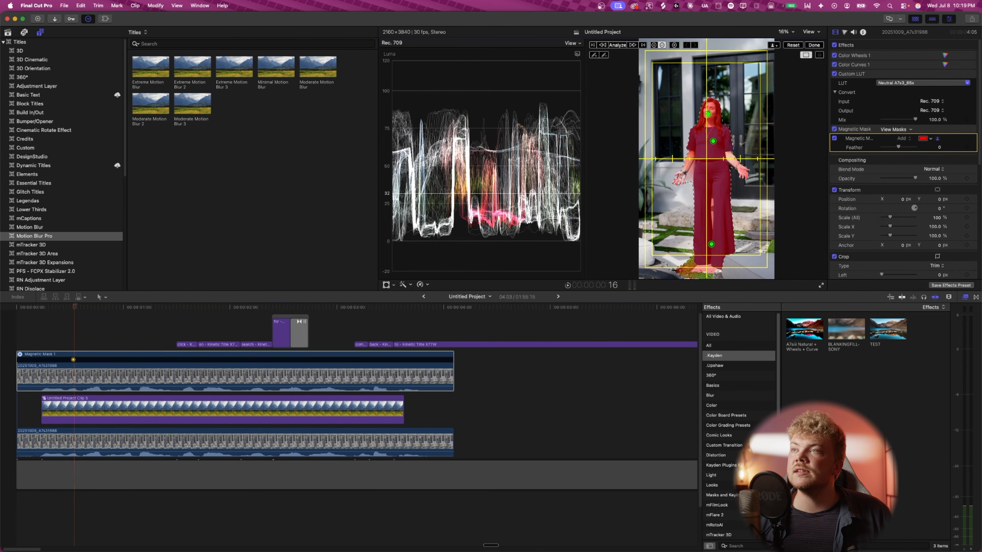
left_click(680, 178)
- Subtract the background areas around the woman from the mask, then analyze it and finish
left_click(661, 44)
left_click(666, 193)
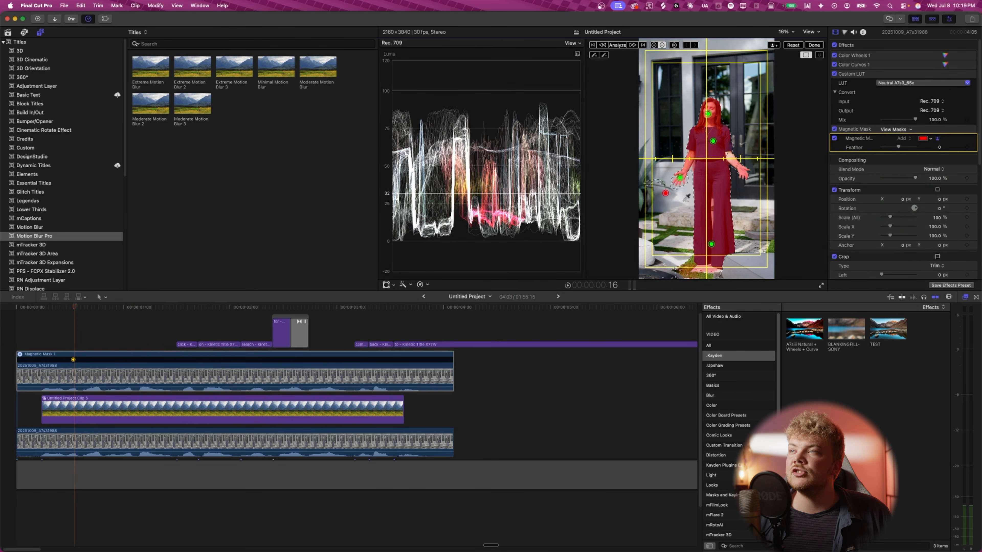
left_click(657, 181)
left_click(685, 273)
left_click(650, 275)
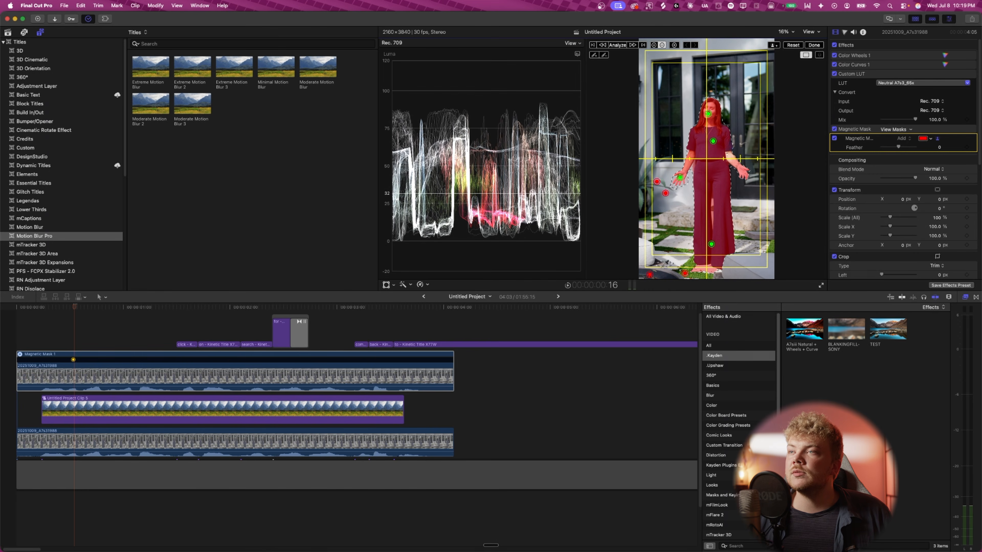
left_click(663, 265)
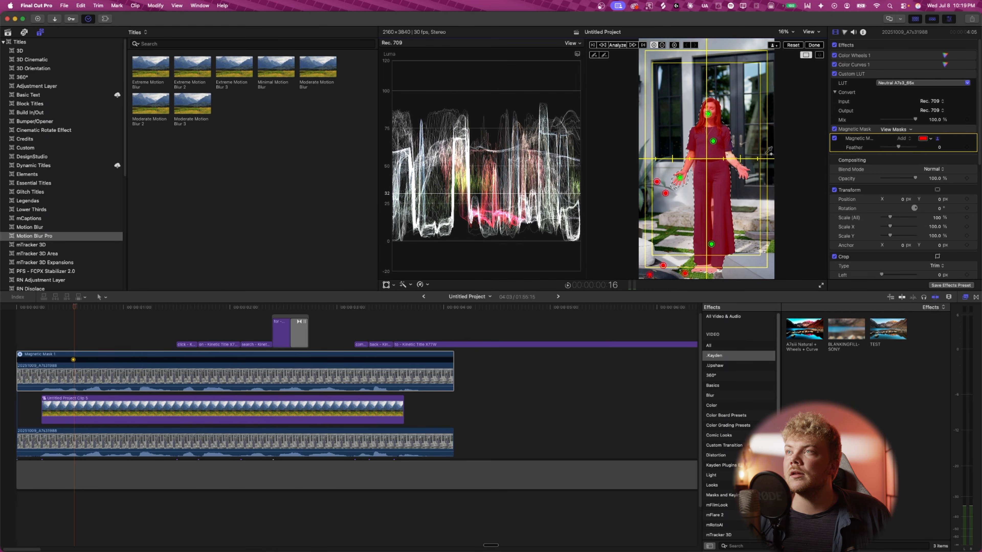
left_click(618, 45)
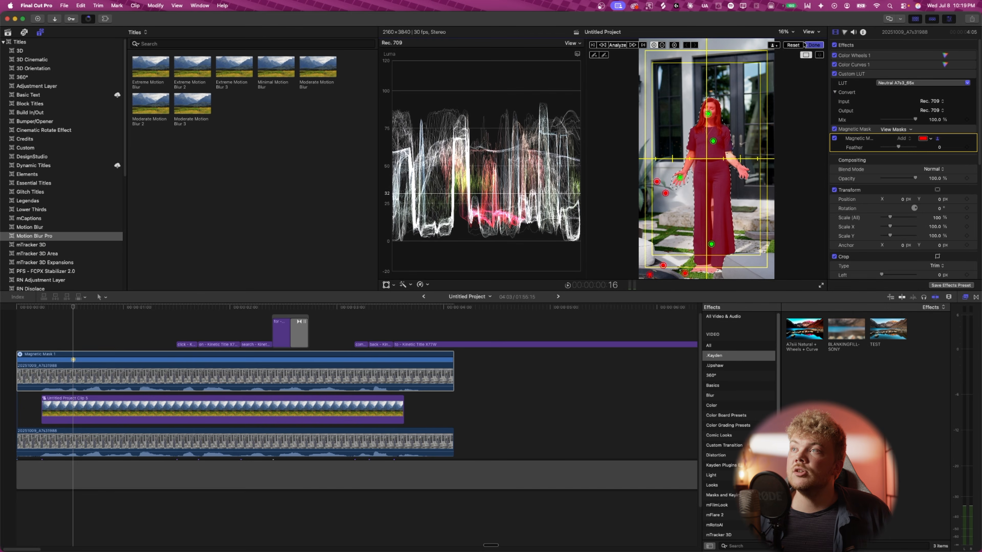
left_click(814, 45)
- Scrub through the timeline and open the title compound clip to preview the text behind the woman
left_click(88, 308)
left_click_drag(88, 308, 147, 304)
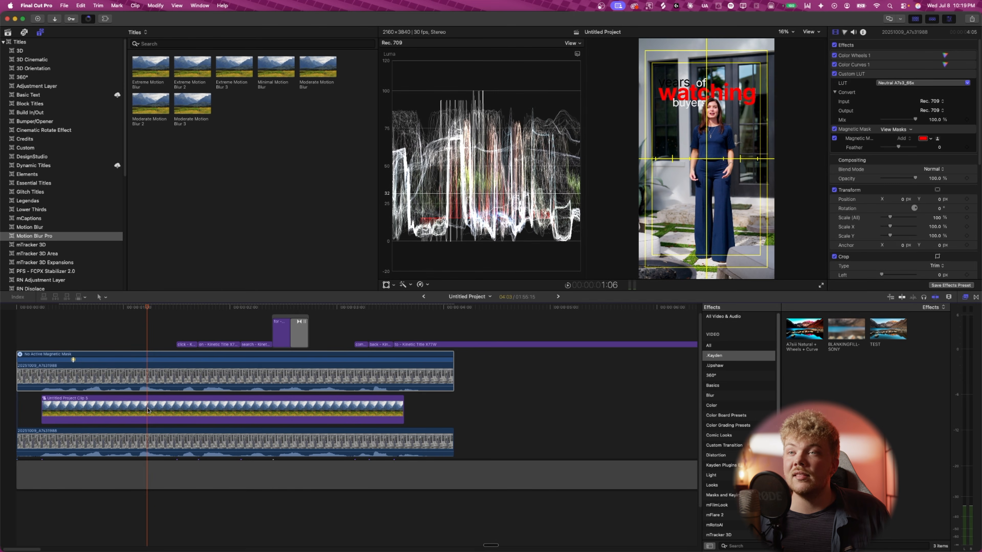
left_click(188, 410)
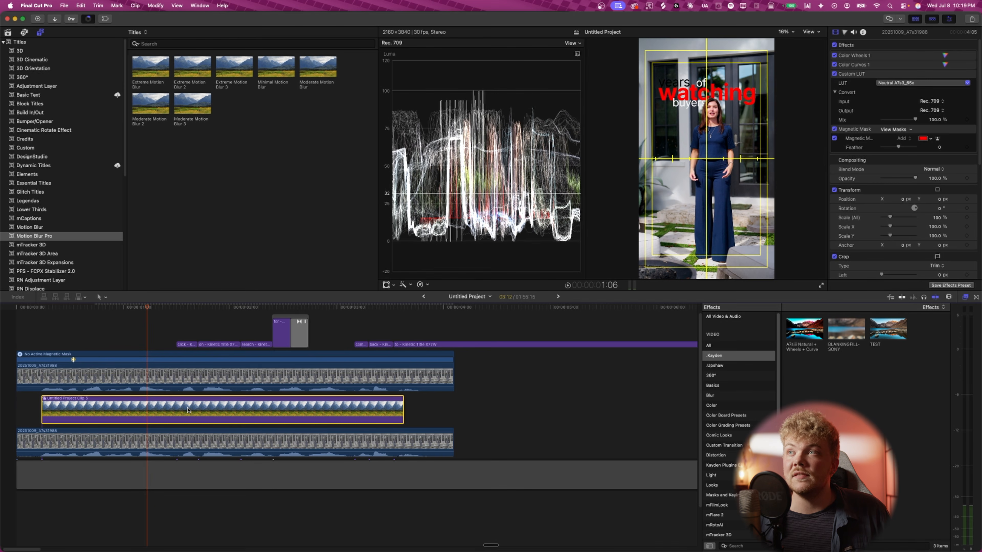
double_click(162, 415)
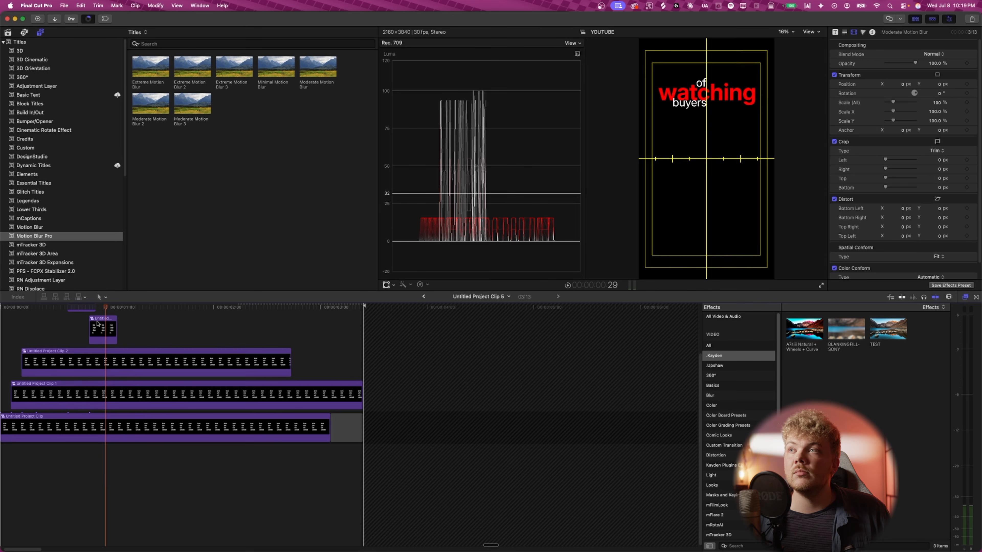
left_click_drag(102, 318, 58, 312)
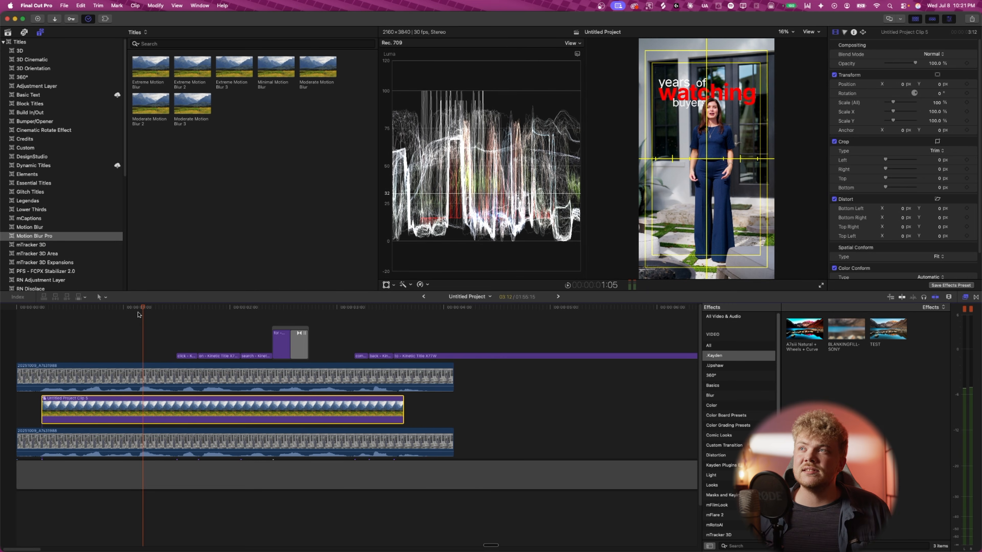
left_click_drag(143, 309, 405, 331)
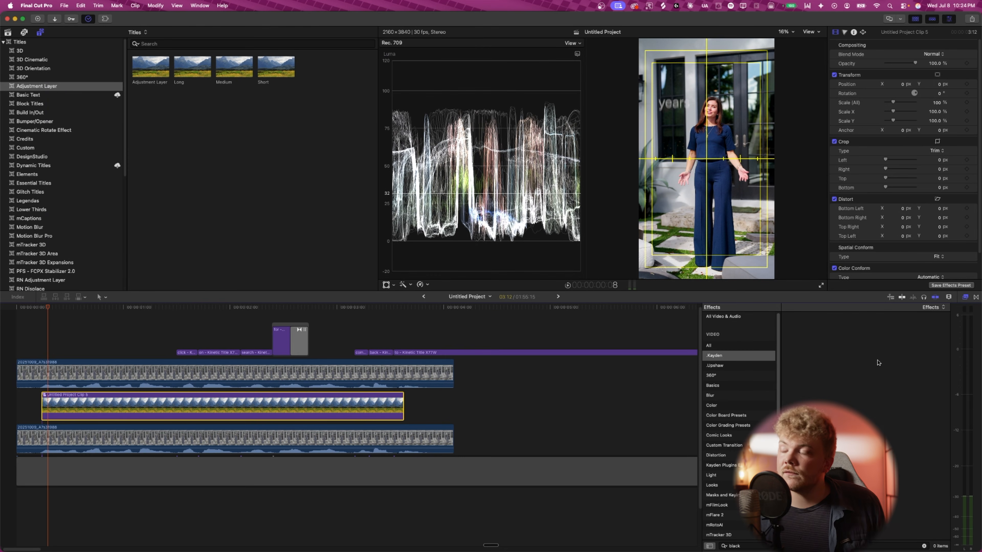
- Search the effects for black hole and apply the Black Hole effect to the title compound clip
left_click(757, 547)
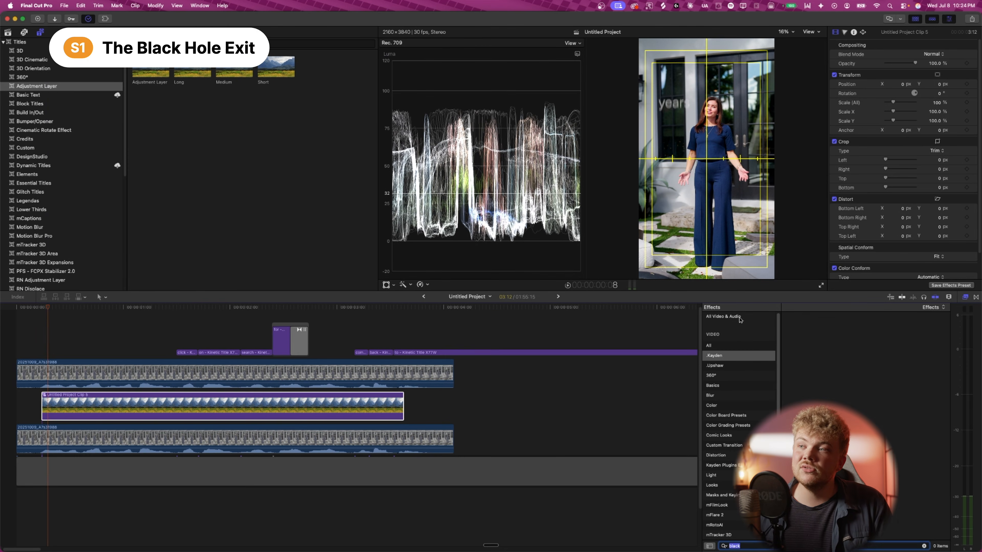
left_click(731, 317)
left_click(771, 547)
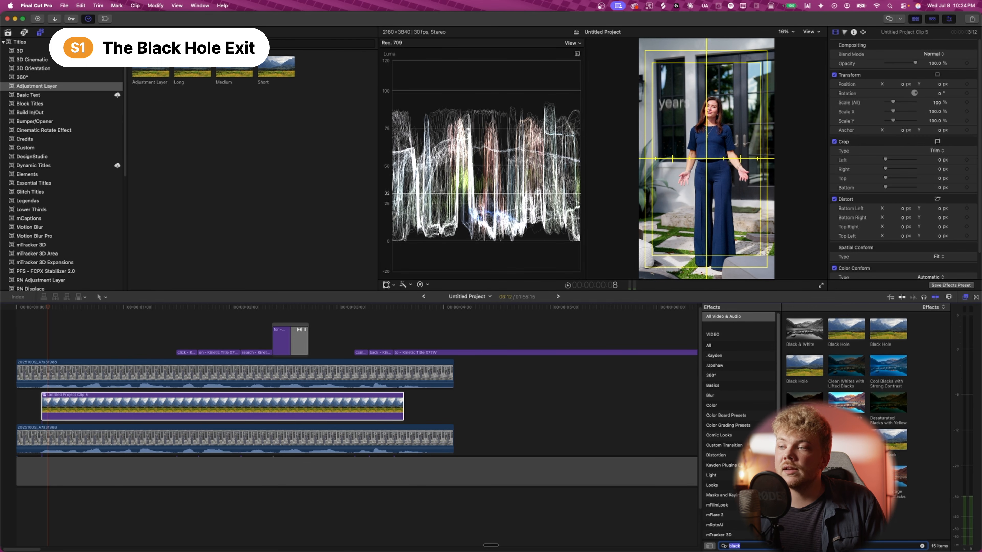
key("BackSpace")
type("black hole")
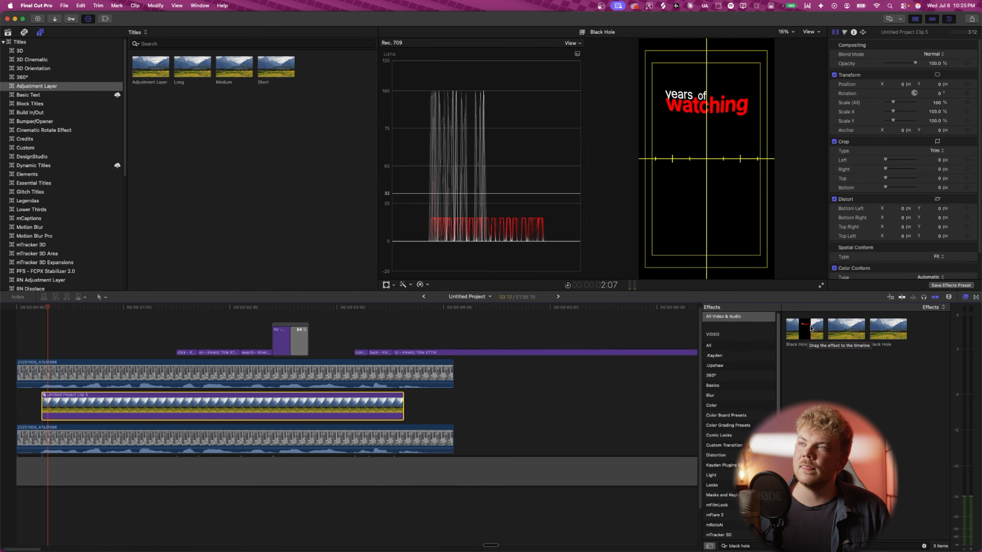
left_click_drag(796, 329, 204, 411)
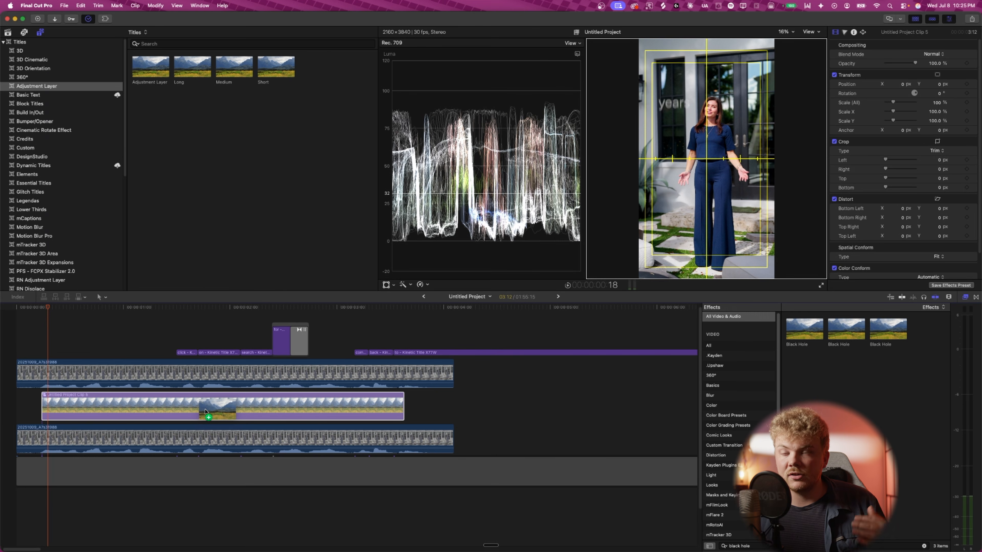
left_click_drag(205, 412, 140, 413)
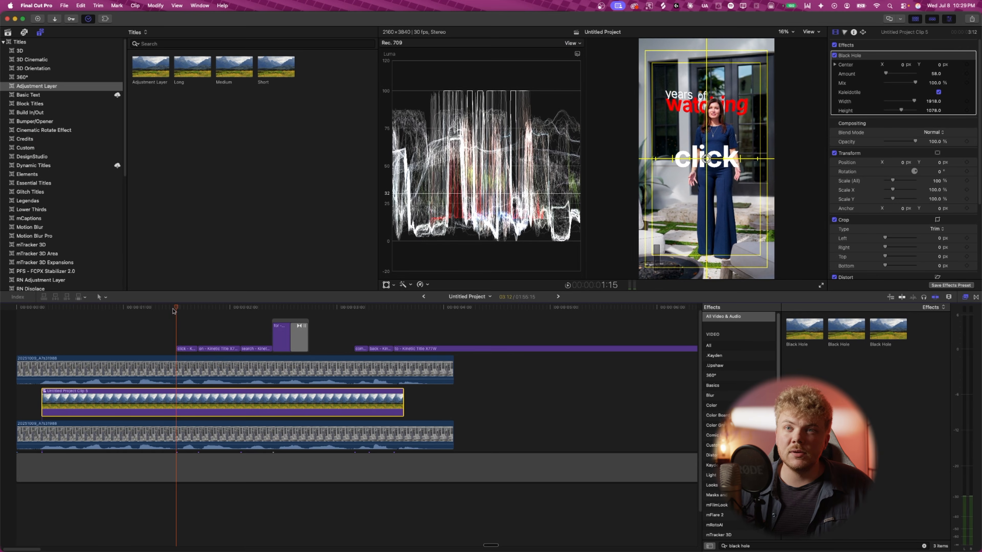
- Play back the title compound clip with the Black Hole effect applied
left_click_drag(172, 309, 77, 309)
key("space")
key("space")
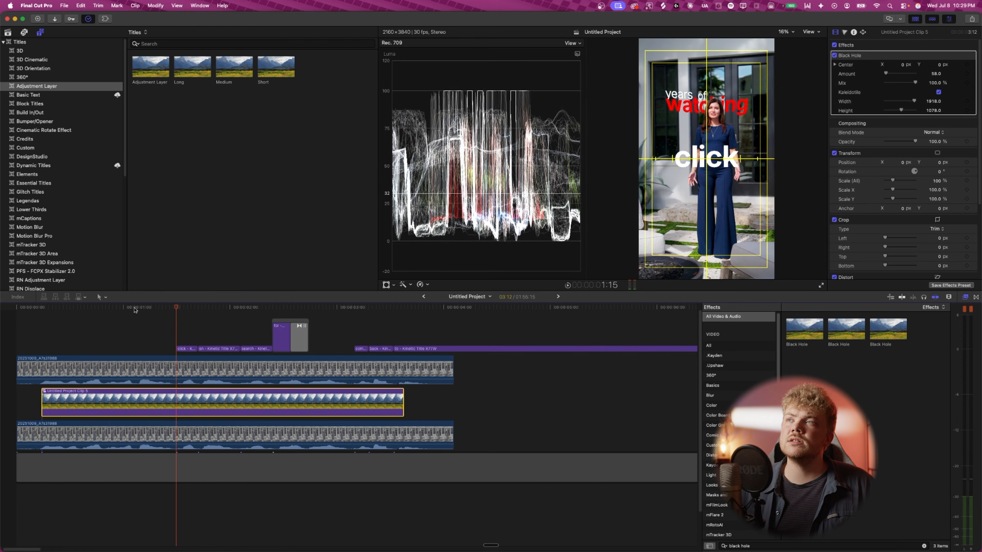
key("space")
key("space")
left_click(67, 309)
key("space")
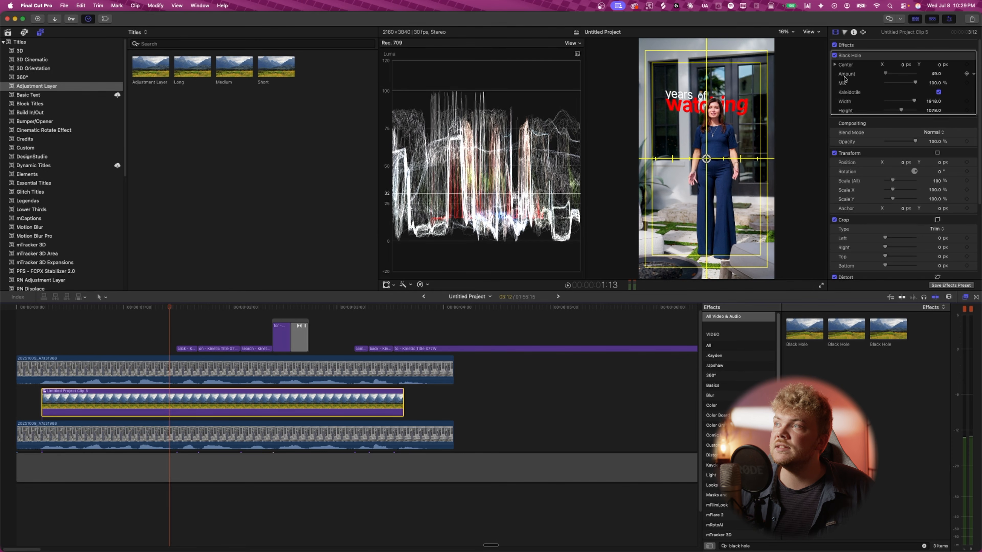
- Keyframe the Black Hole Amount so it rises from 0 to 321 over a few frames
left_click_drag(844, 76, 845, 77)
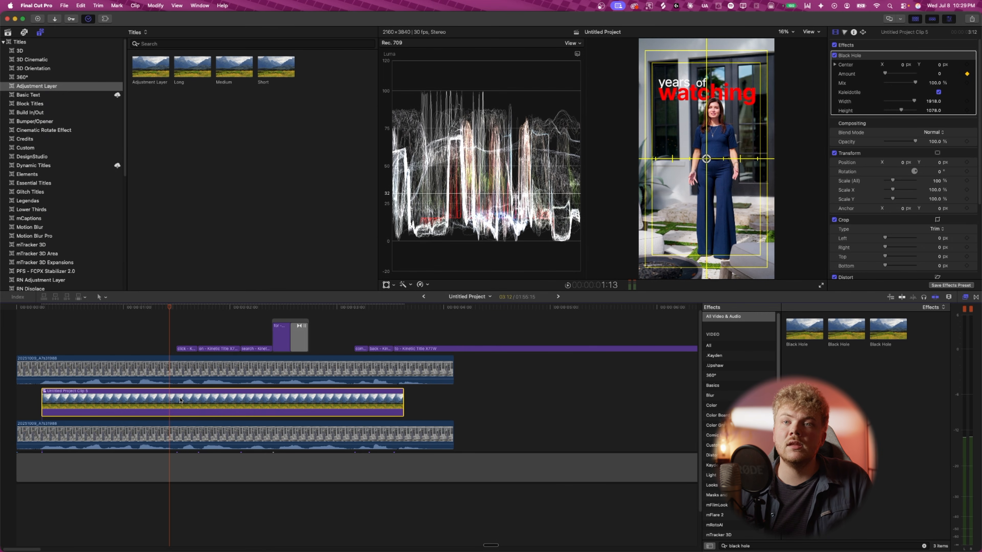
key("Right")
key("Right")
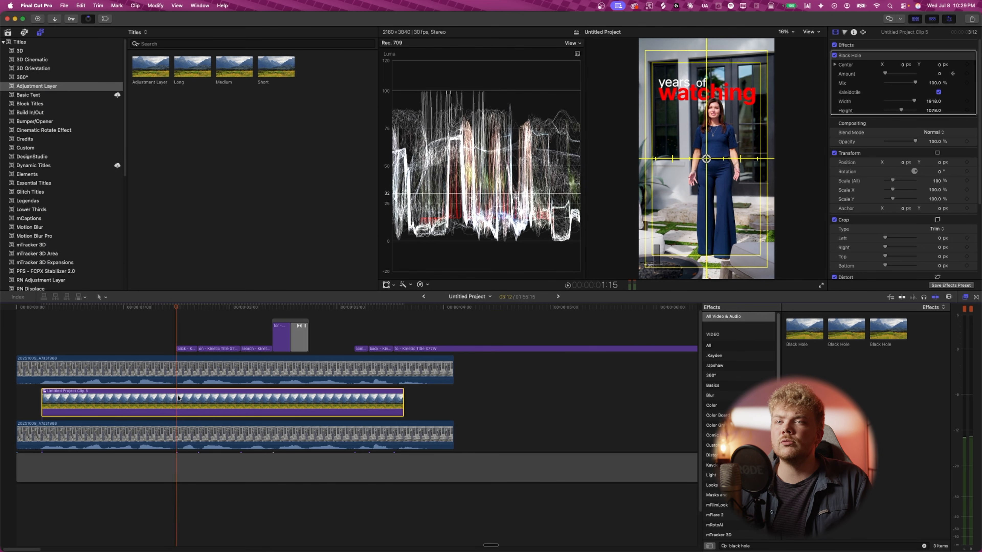
key("Right")
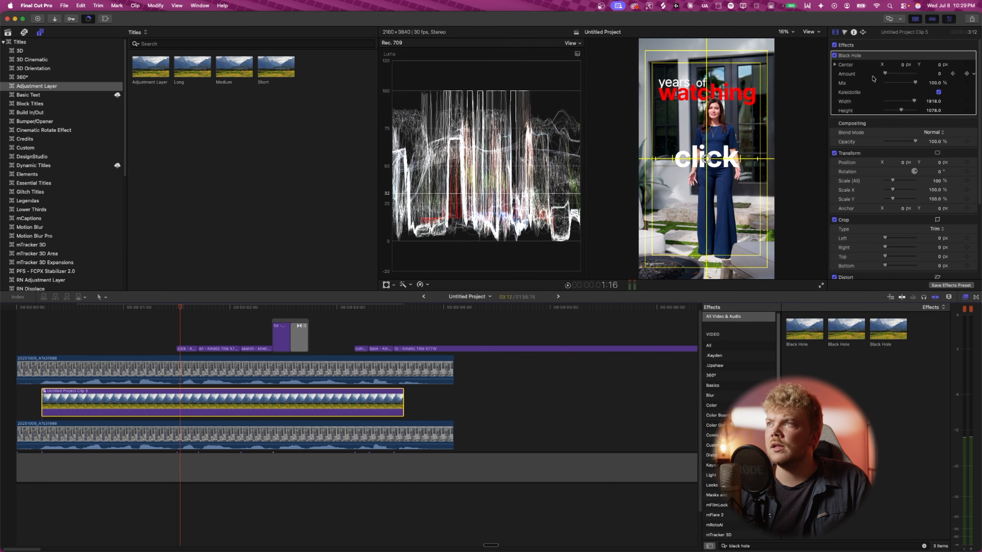
left_click_drag(886, 75, 889, 82)
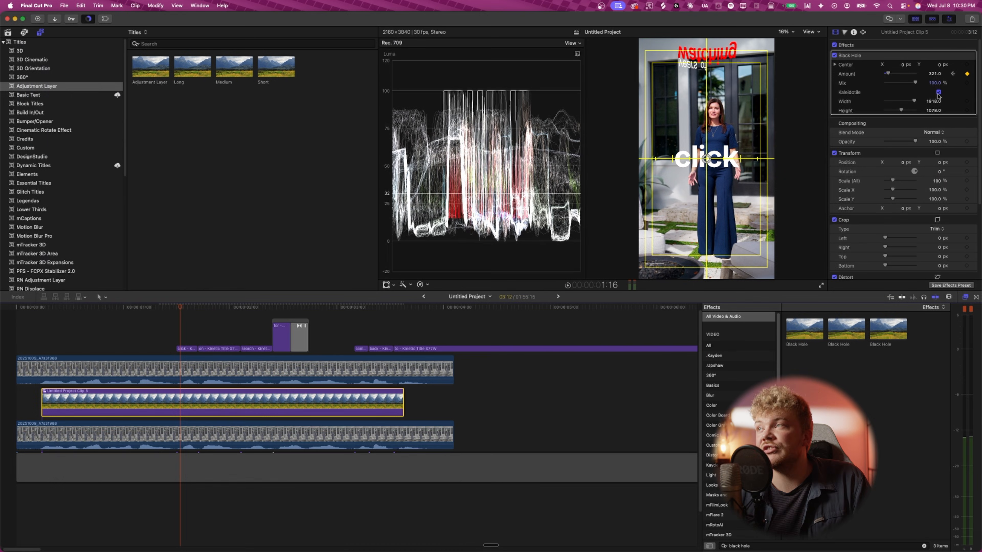
left_click(938, 93)
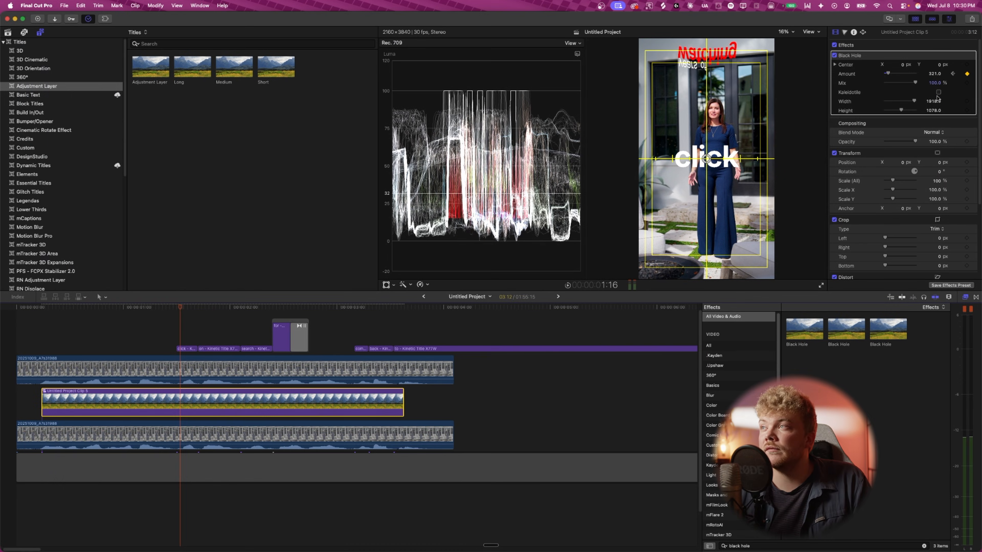
- Scrub the timeline and nest the title compound clip into a new compound clip
left_click(145, 306)
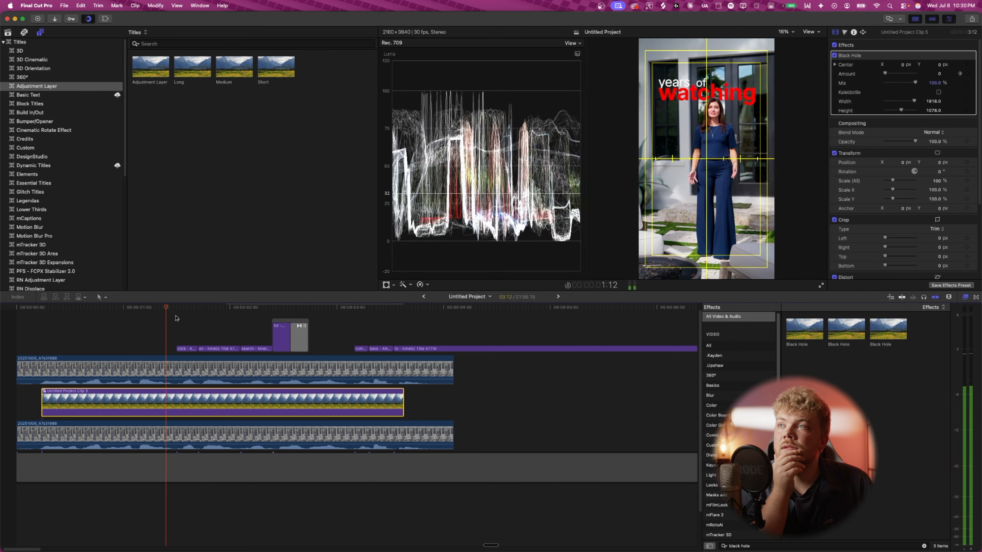
left_click(177, 307)
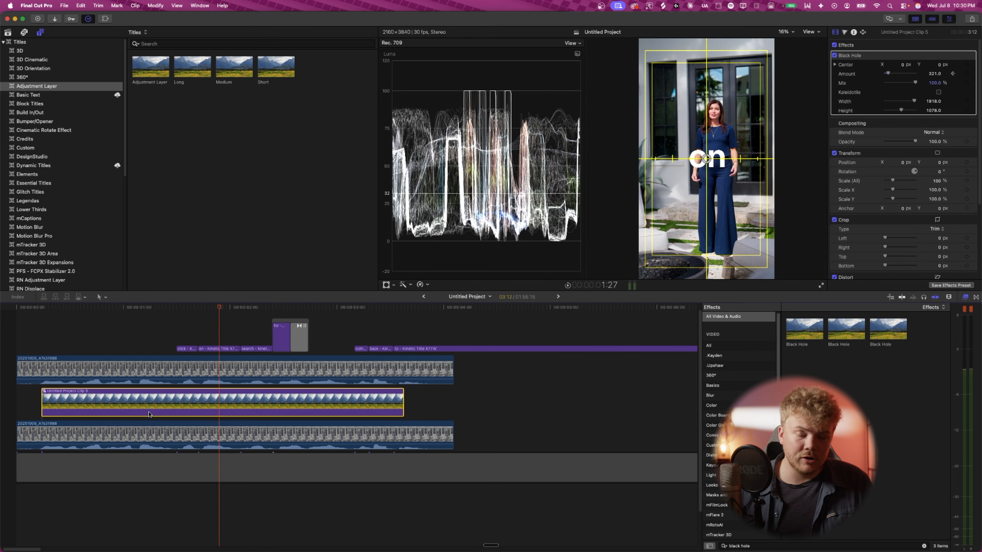
key("alt+g")
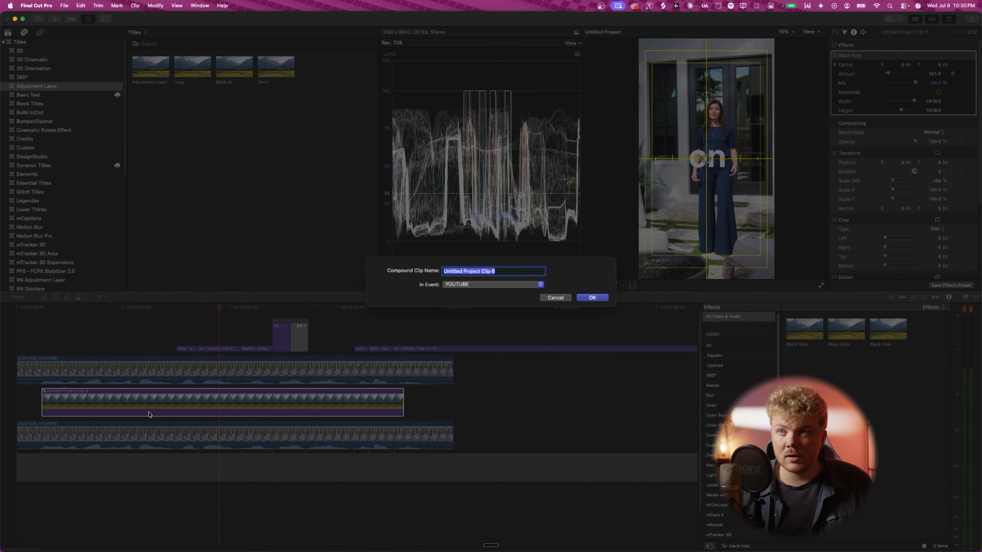
key("Return")
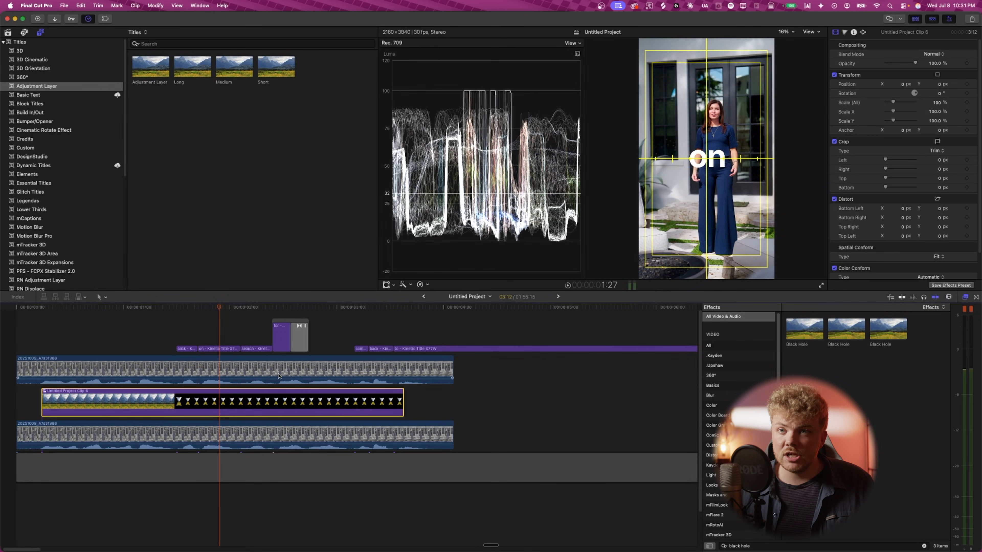
- Open the new compound clip and add the Short adjustment layer spanning its full length
double_click(183, 405)
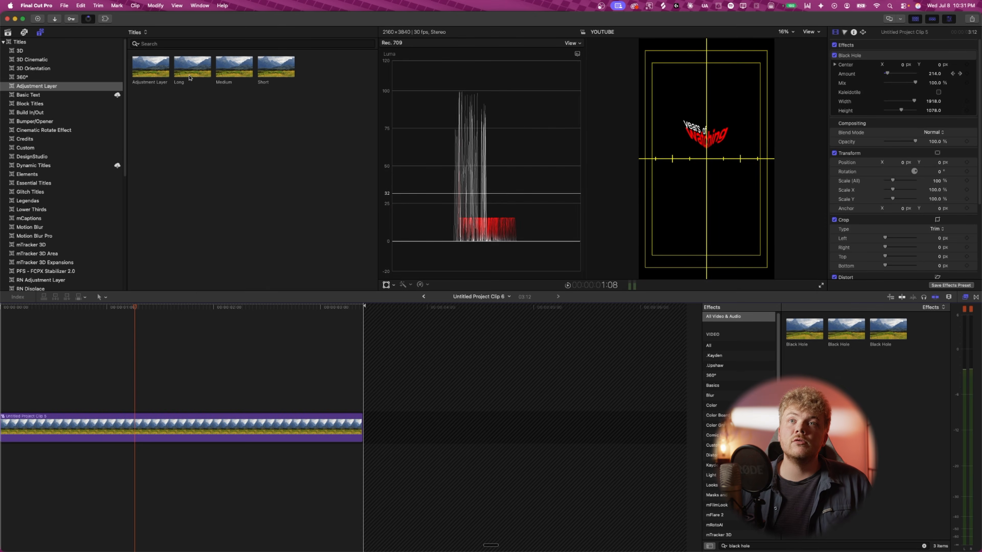
left_click_drag(271, 63, 159, 404)
left_click_drag(189, 408, 371, 407)
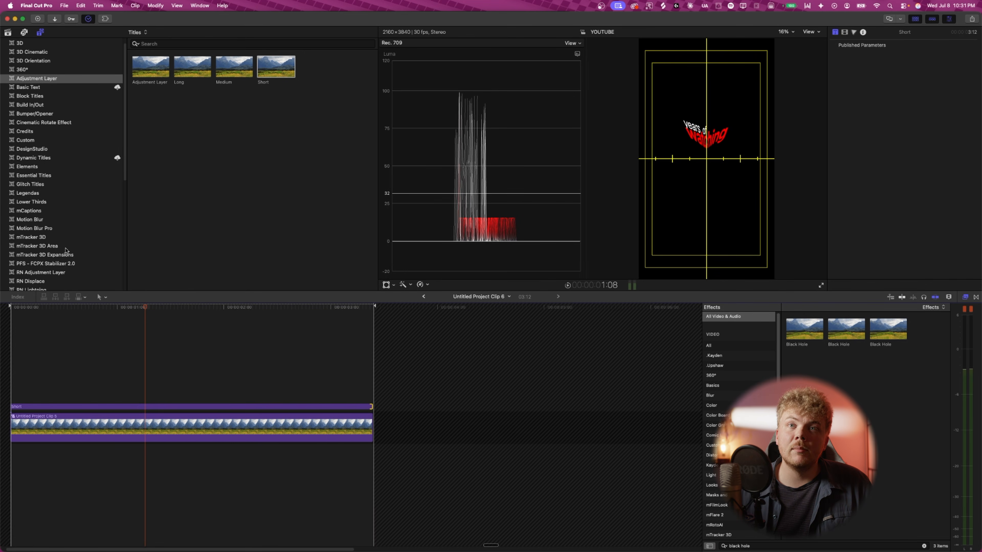
- Add the Moderate Motion Blur title from Motion Blur Pro above the clip, extended to its end
left_click(34, 230)
left_click_drag(308, 70, 13, 385)
left_click_drag(226, 383, 373, 393)
key("super+7")
- Trim the motion blur clip to start about one second in, where the Black Hole begins, then return to the main project
left_click_drag(141, 310, 24, 320)
left_click(49, 399)
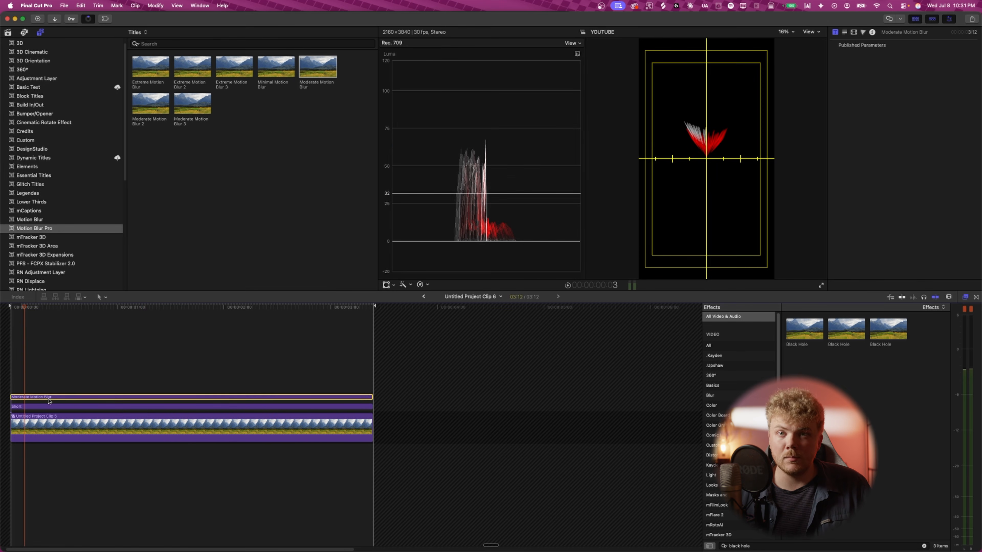
left_click_drag(26, 308, 137, 316)
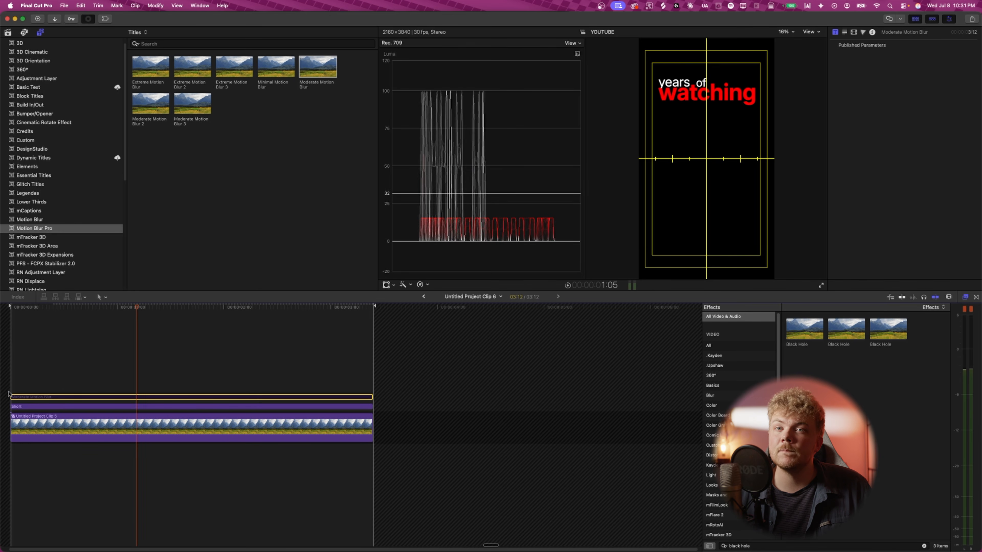
left_click_drag(13, 396, 136, 397)
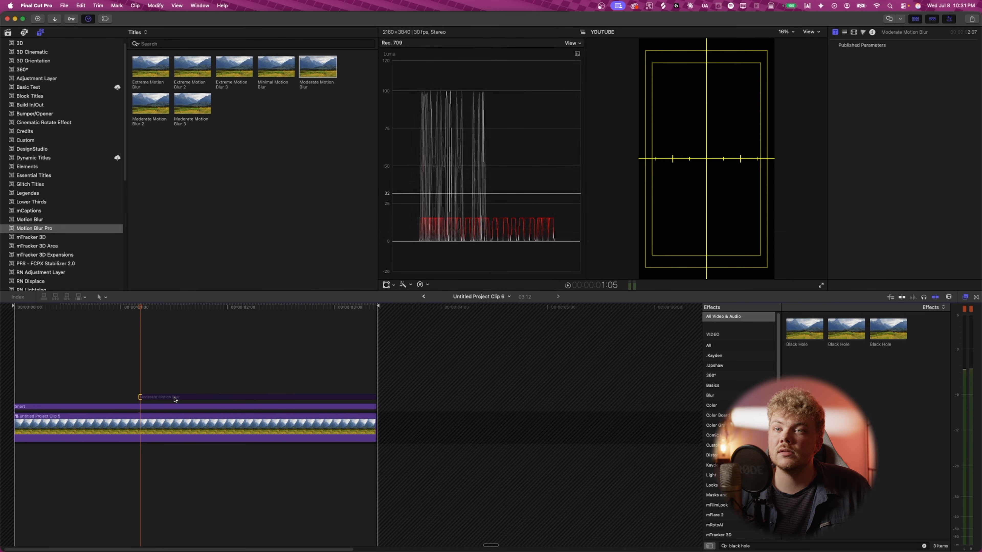
left_click(212, 399)
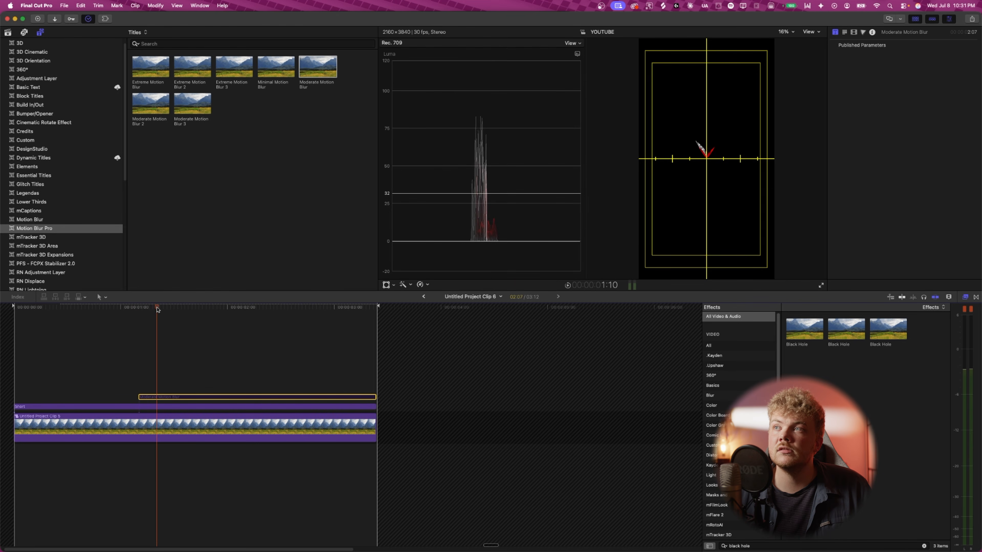
left_click(151, 308)
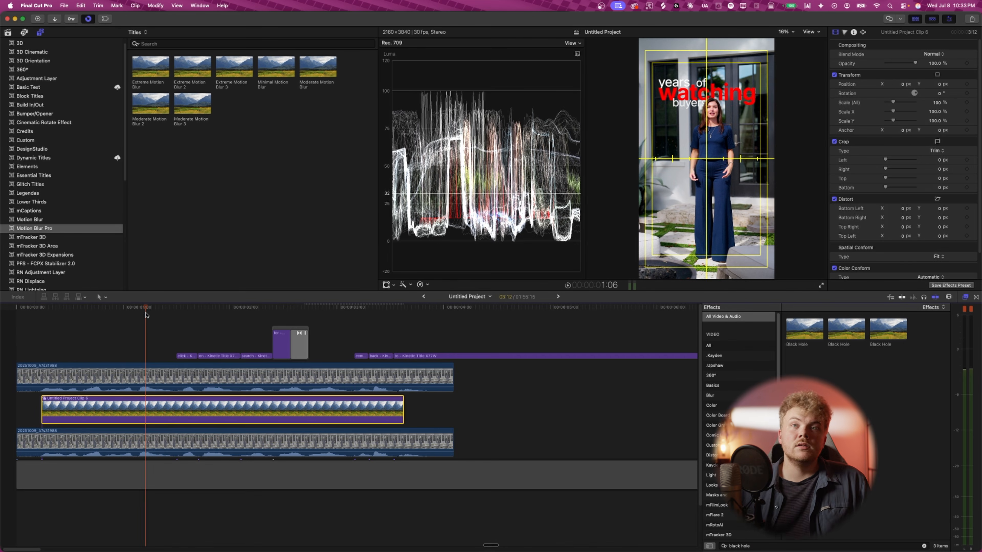
left_click(132, 316)
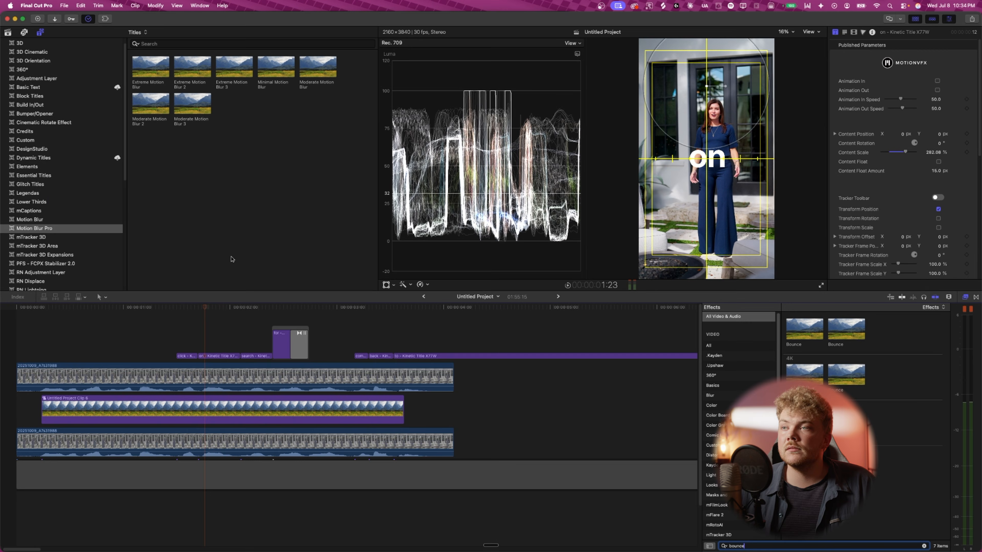
- Add a Short adjustment layer above the titles and trim its start to the 'click' word
left_click(32, 79)
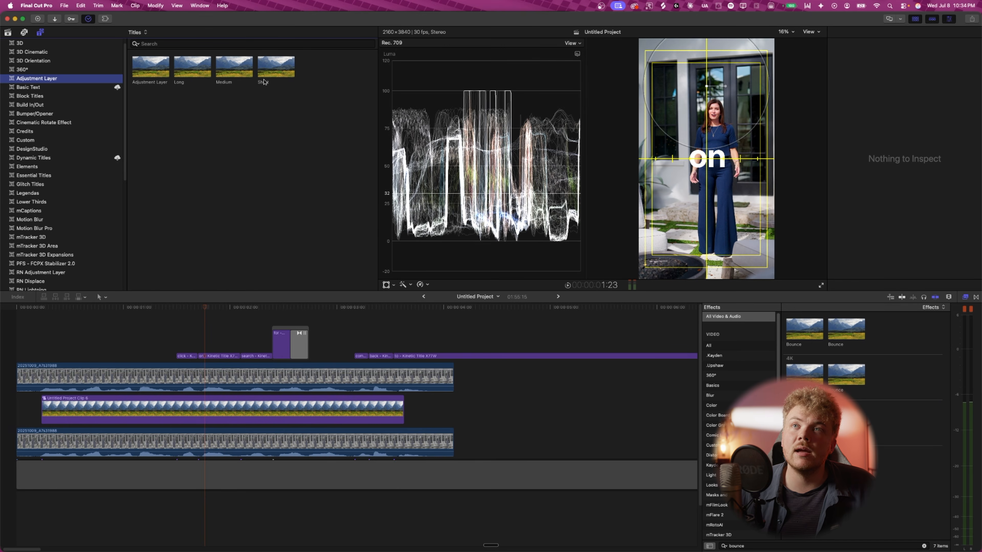
left_click_drag(269, 79, 232, 319)
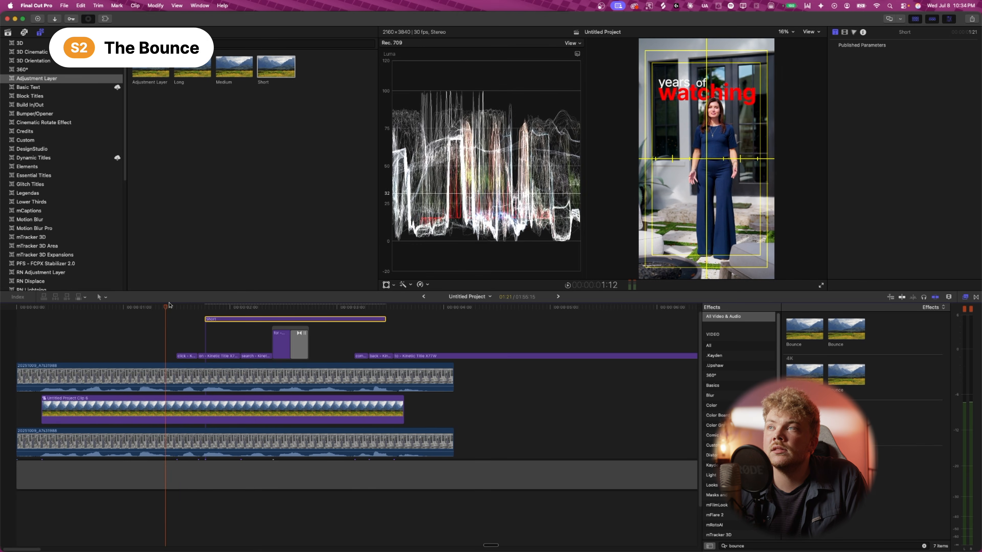
key("Right")
key("Right")
key("Left")
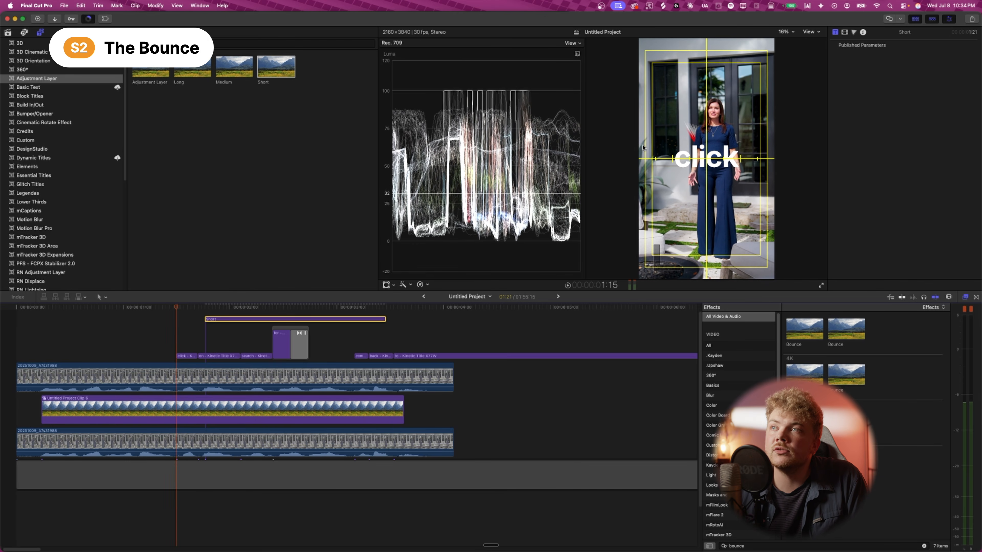
left_click_drag(244, 320, 216, 322)
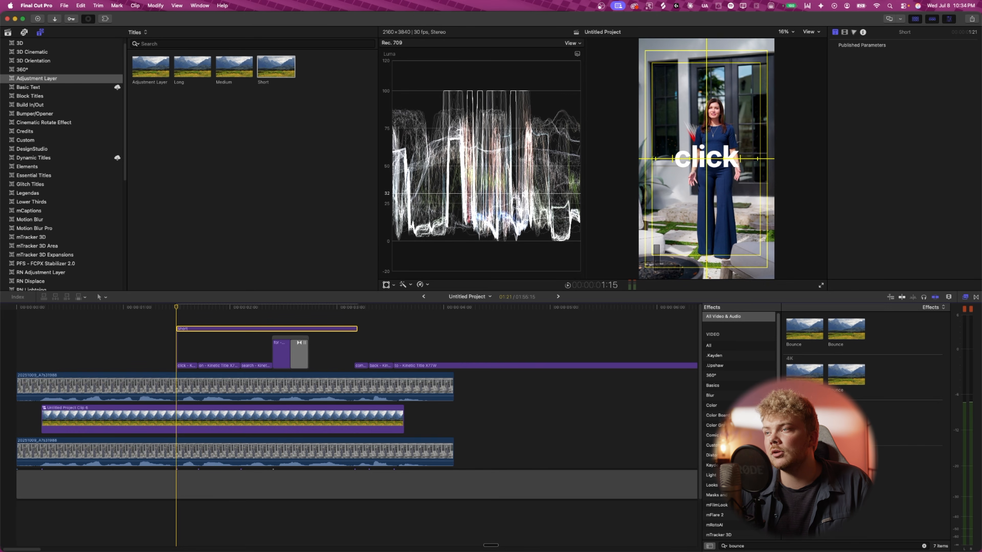
- Apply the Bounce effect to the adjustment layer and play it back
left_click_drag(802, 424, 202, 331)
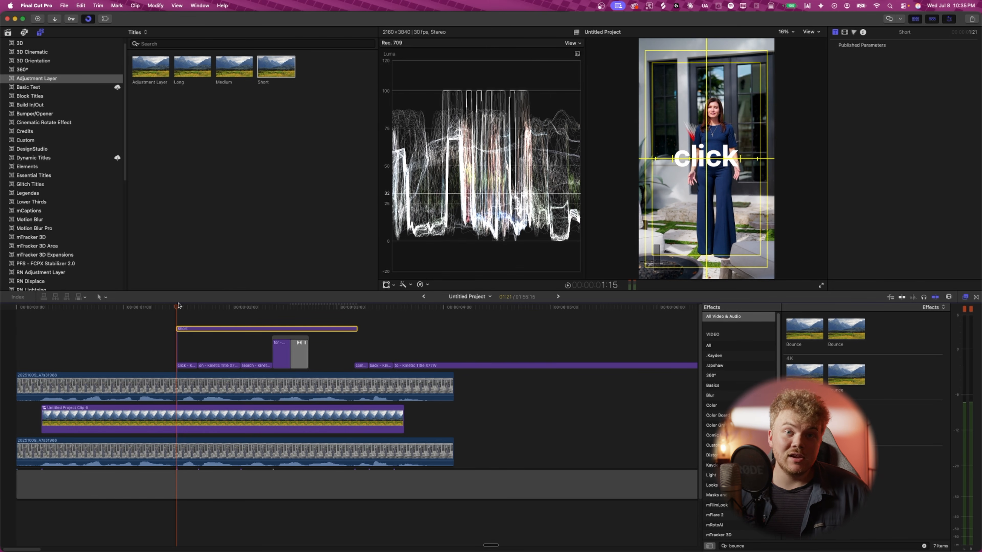
key("space")
key("space")
left_click(104, 306)
key("space")
left_click(105, 308)
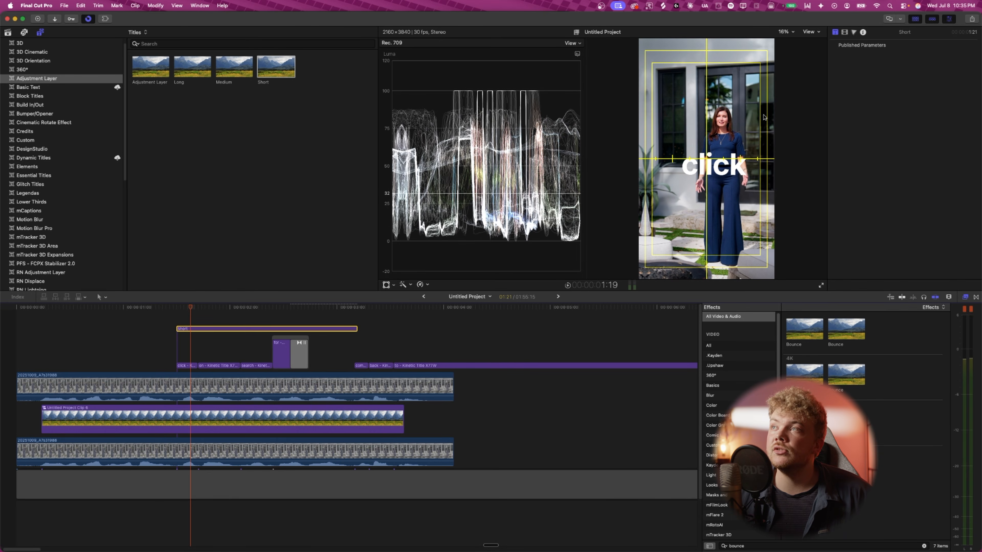
- Set the Bounce effect's Vertical Bounce Amount to -15 and preview
left_click(845, 32)
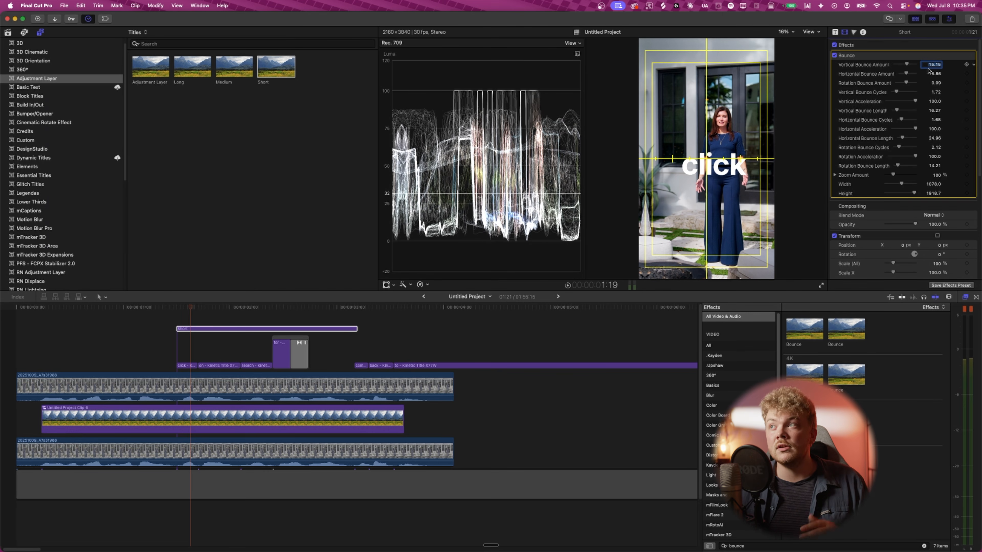
key("BackSpace")
type("-")
type("15")
key("Return")
key("space")
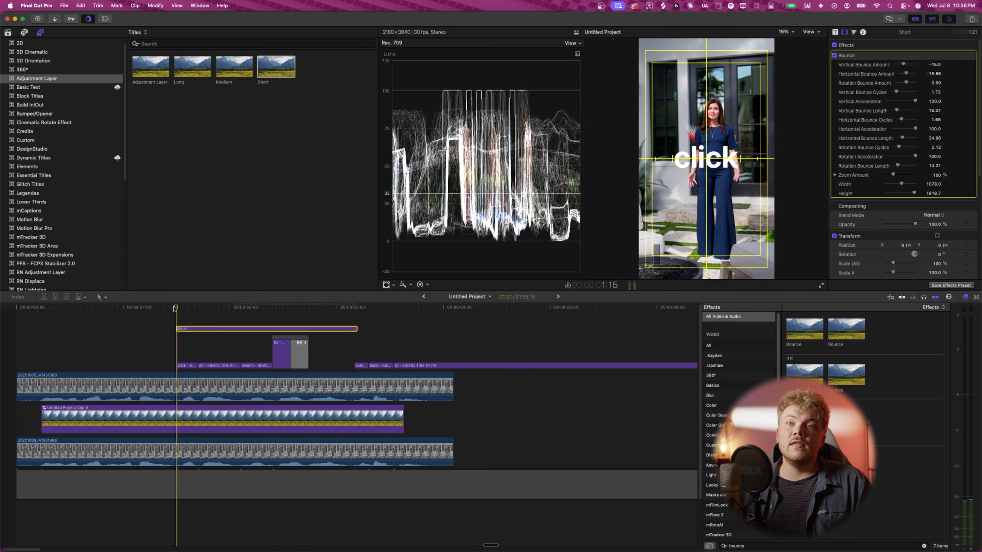
- Play back the titles from the start to review the bounce
left_click_drag(182, 330, 181, 330)
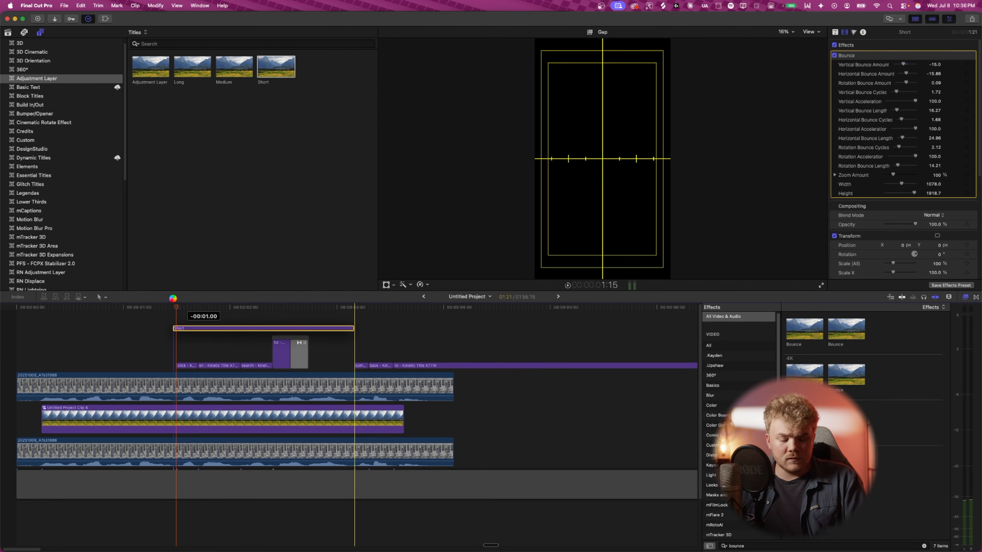
key("super+7")
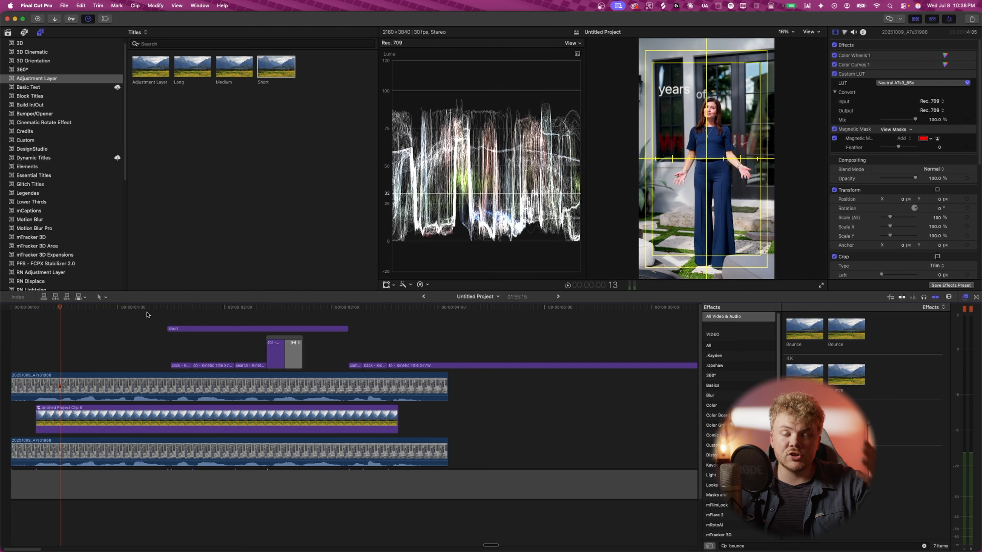
left_click(208, 305)
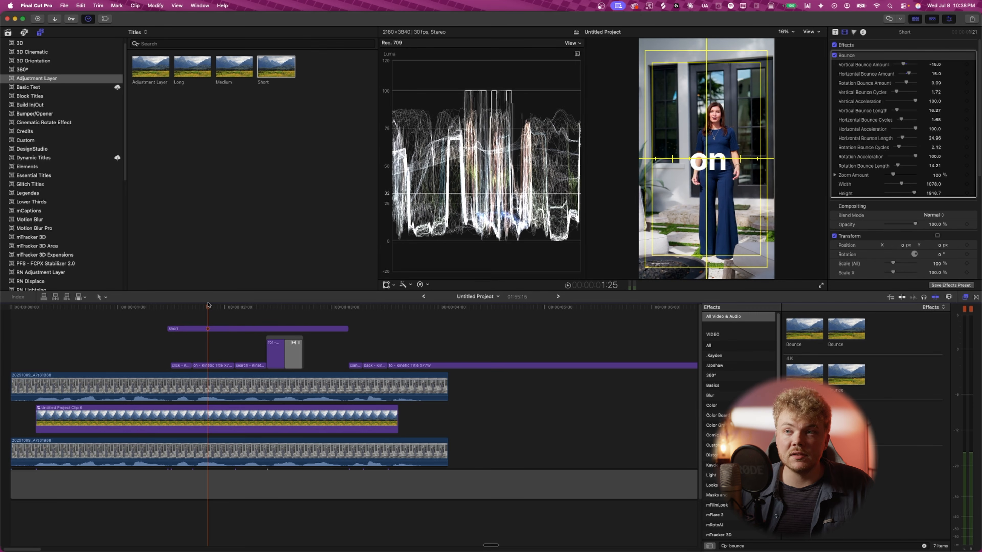
left_click_drag(290, 310, 157, 310)
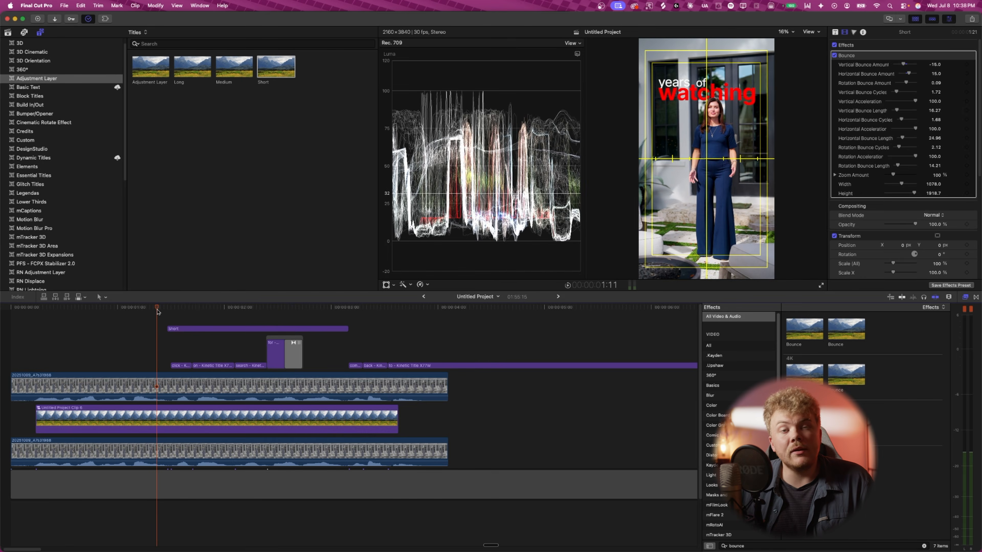
key("space")
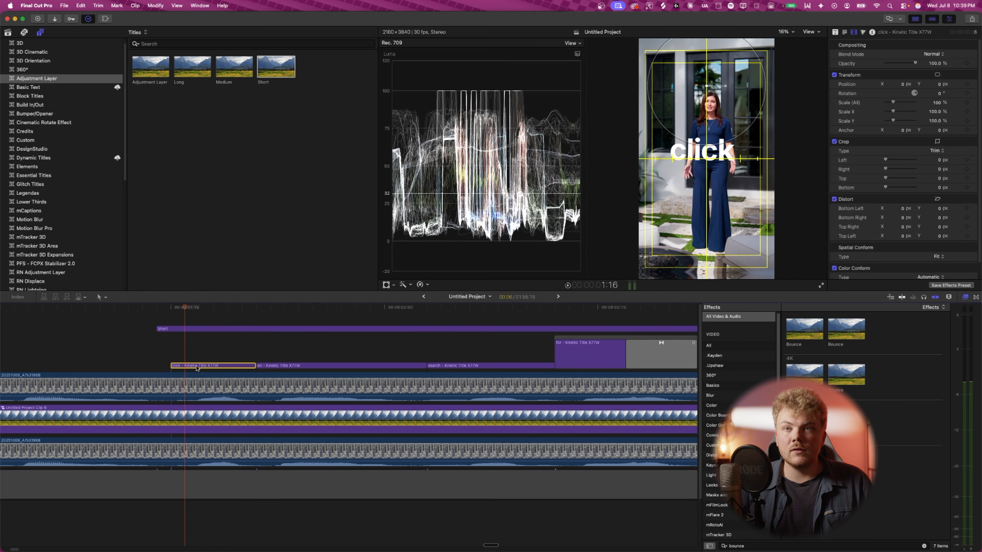
- Blade the 'click' title clip at several points a frame apart into short segments
key("super+b")
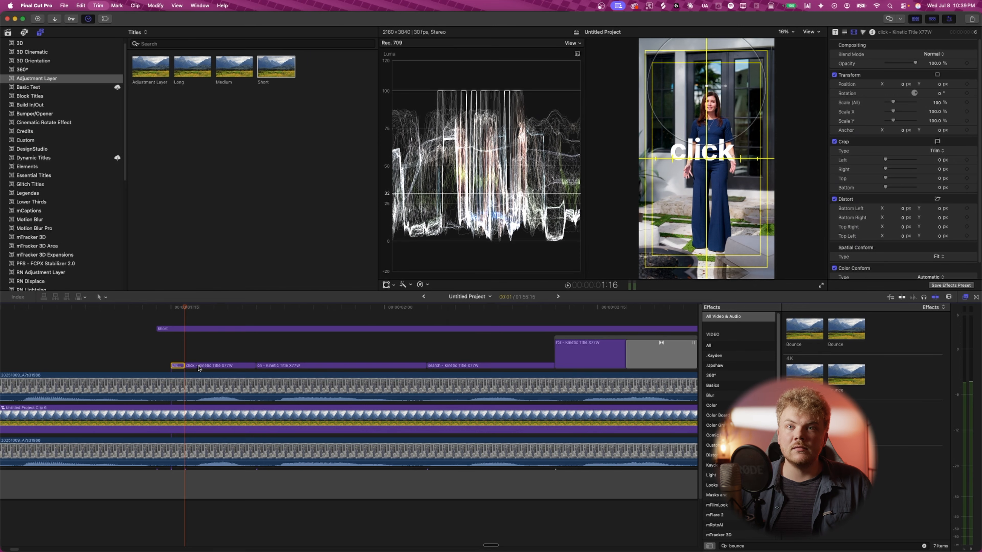
left_click(199, 367)
key("super+b")
key("Right")
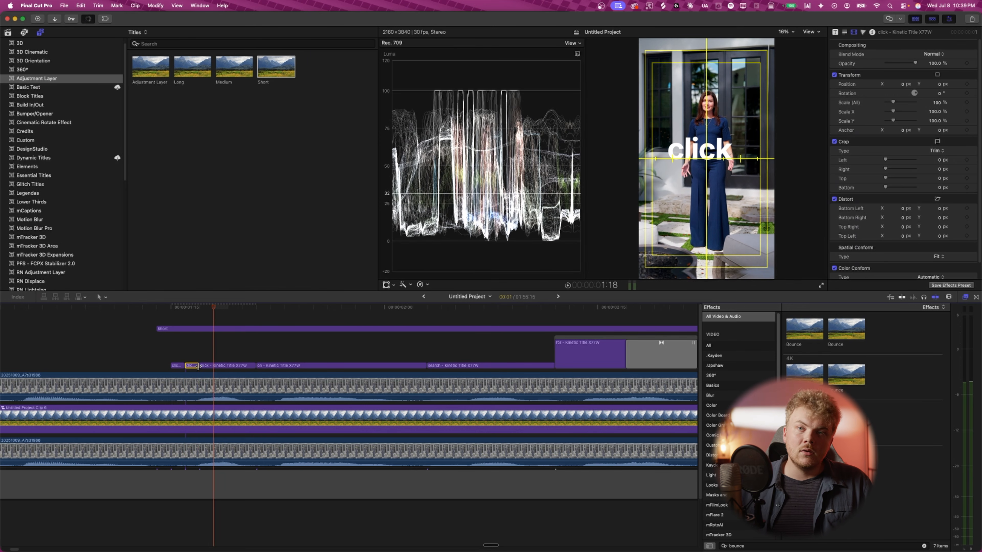
left_click(231, 366)
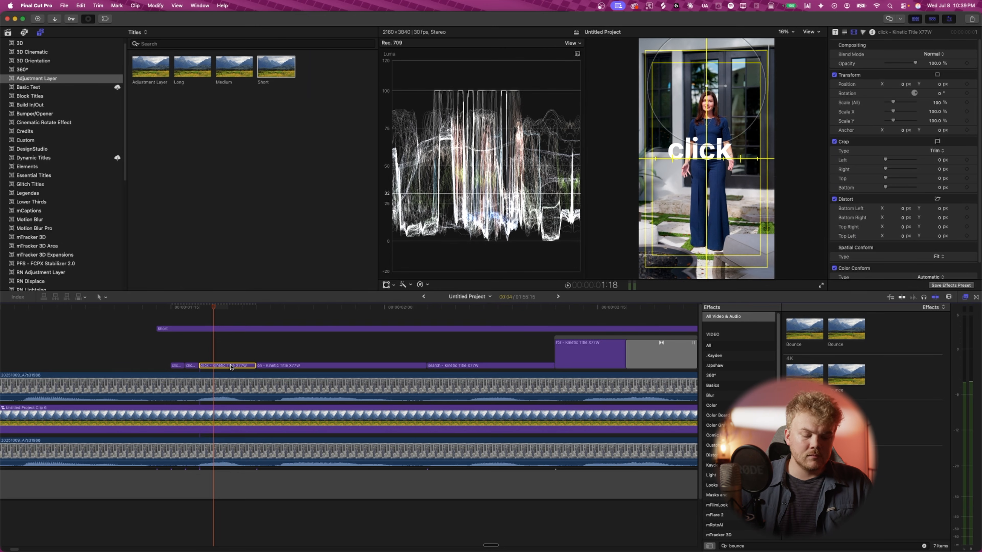
key("super+b")
key("Right")
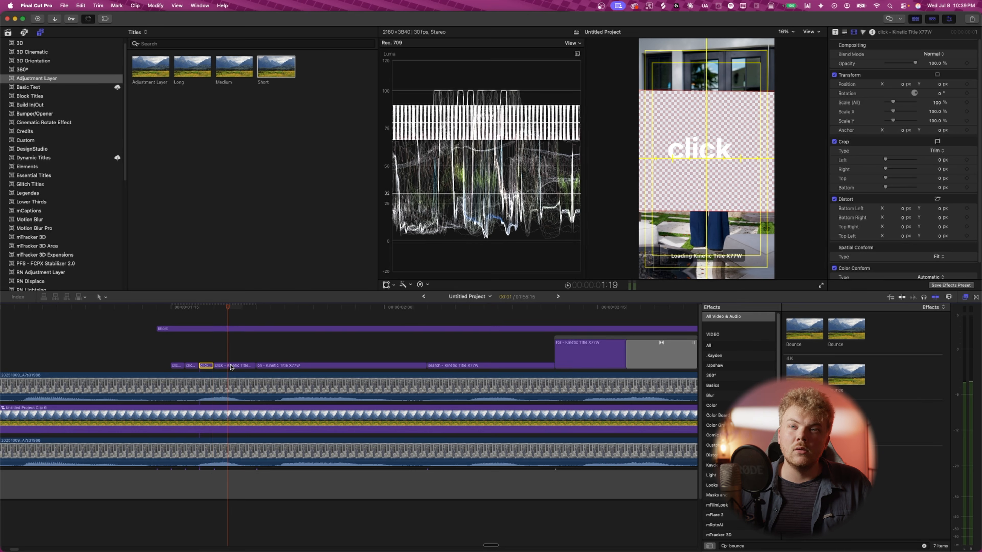
key("super+b")
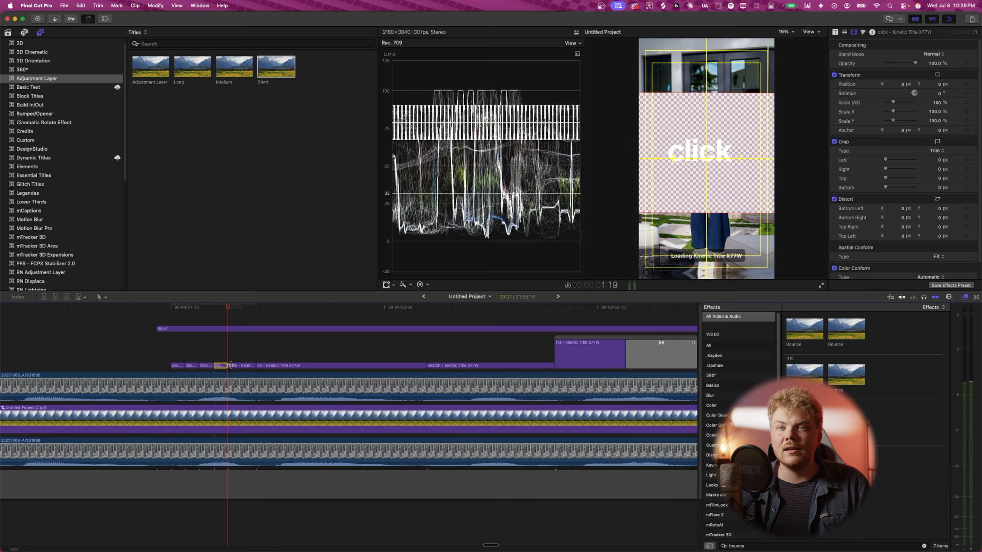
- Select one short segment of the 'click' title and delete it to create a flicker gap
left_click(191, 366)
left_click(177, 366)
left_click(192, 366)
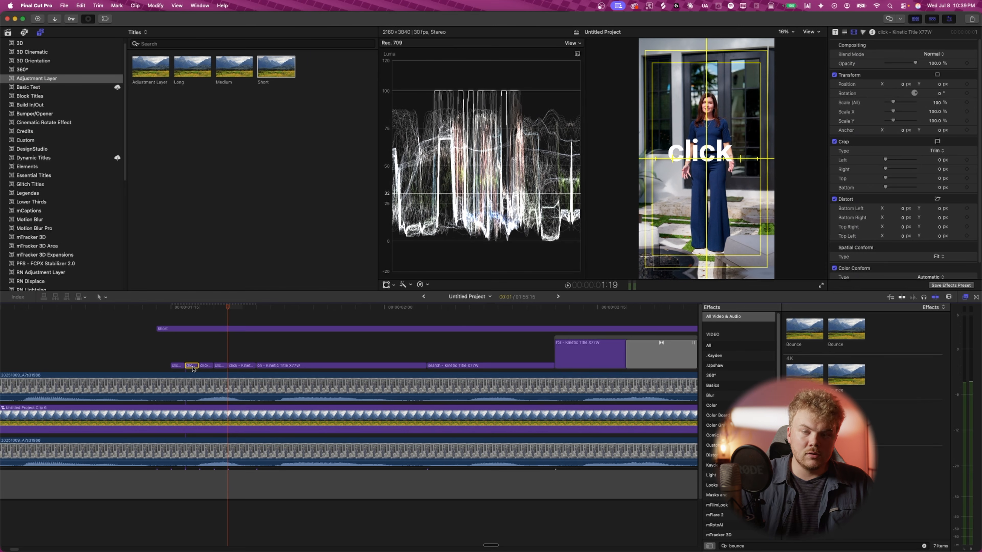
key("Delete")
left_click(206, 366)
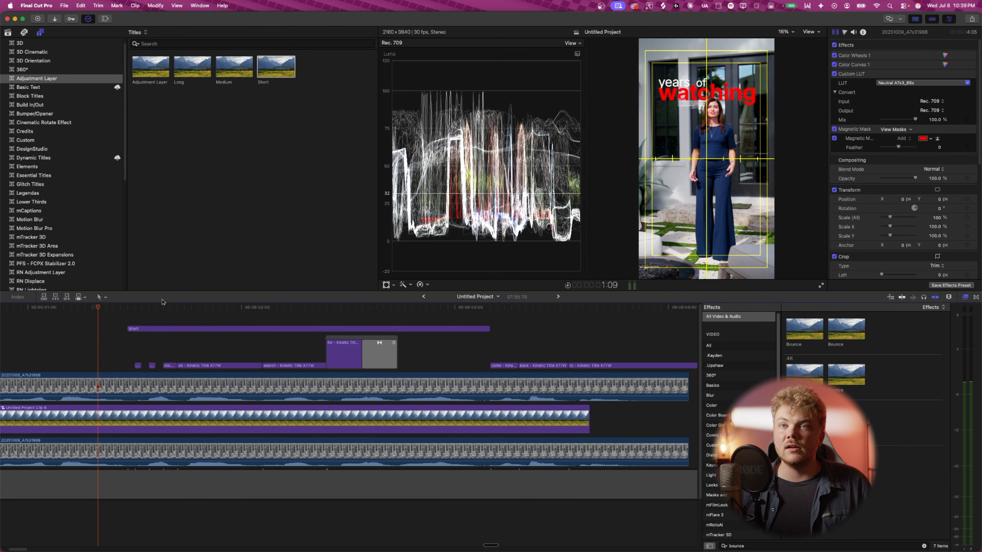
- Play back the title sequence from the start to review the flickering 'click' word
key("space")
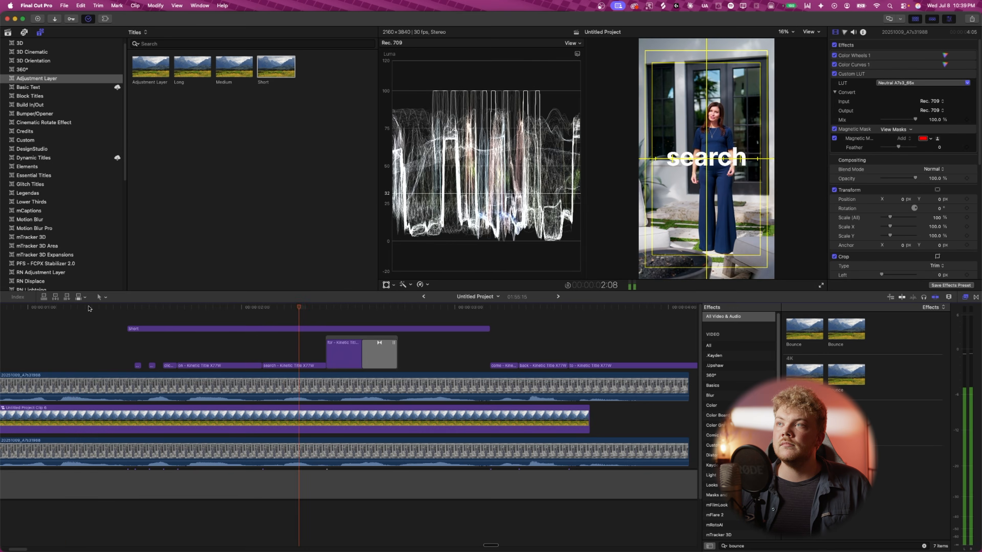
left_click(97, 308)
key("space")
key("space")
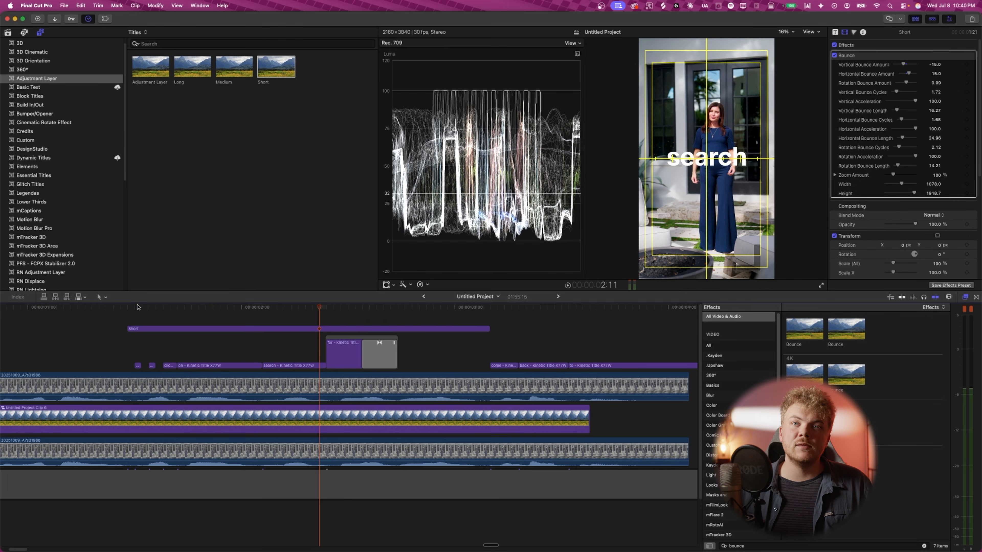
left_click(128, 308)
left_click(132, 309)
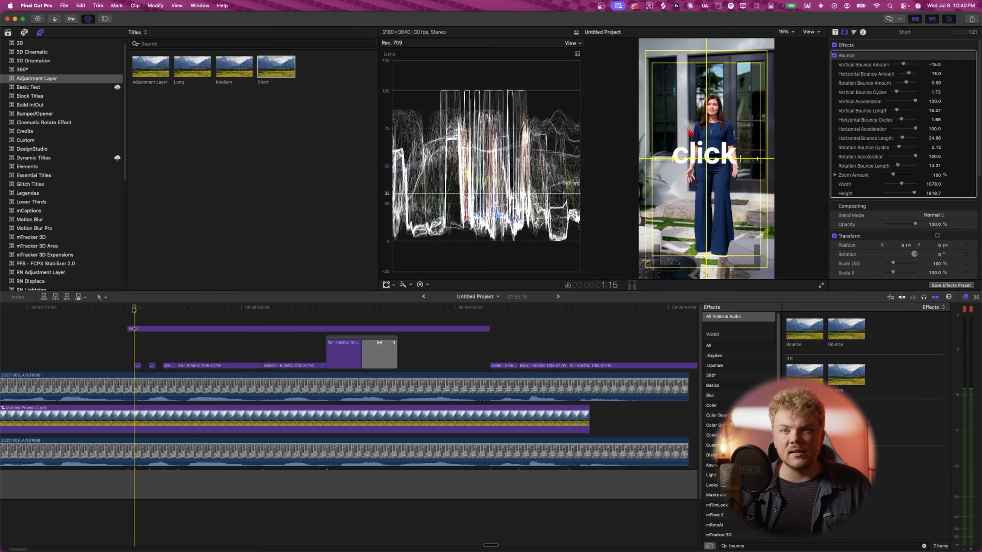
key("space")
left_click(16, 308)
left_click(46, 327)
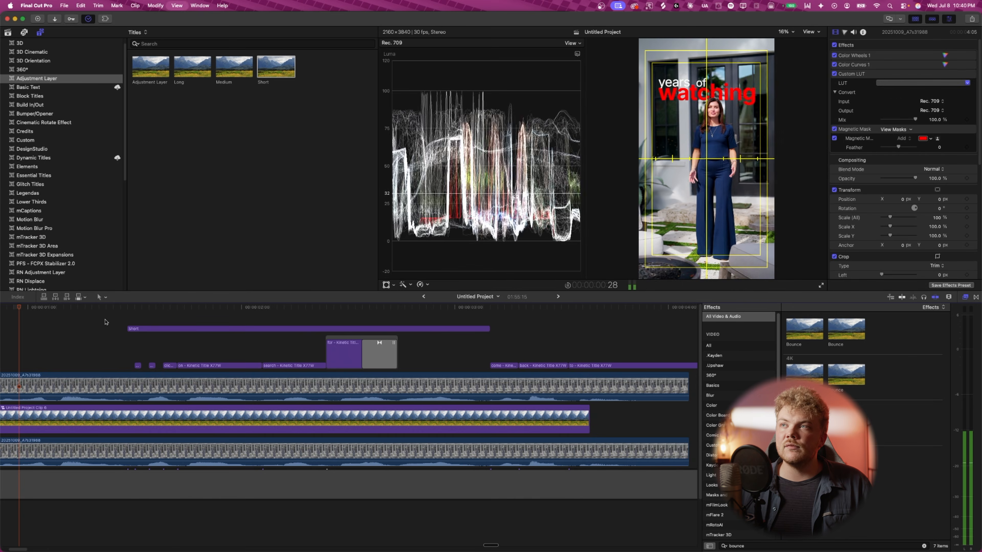